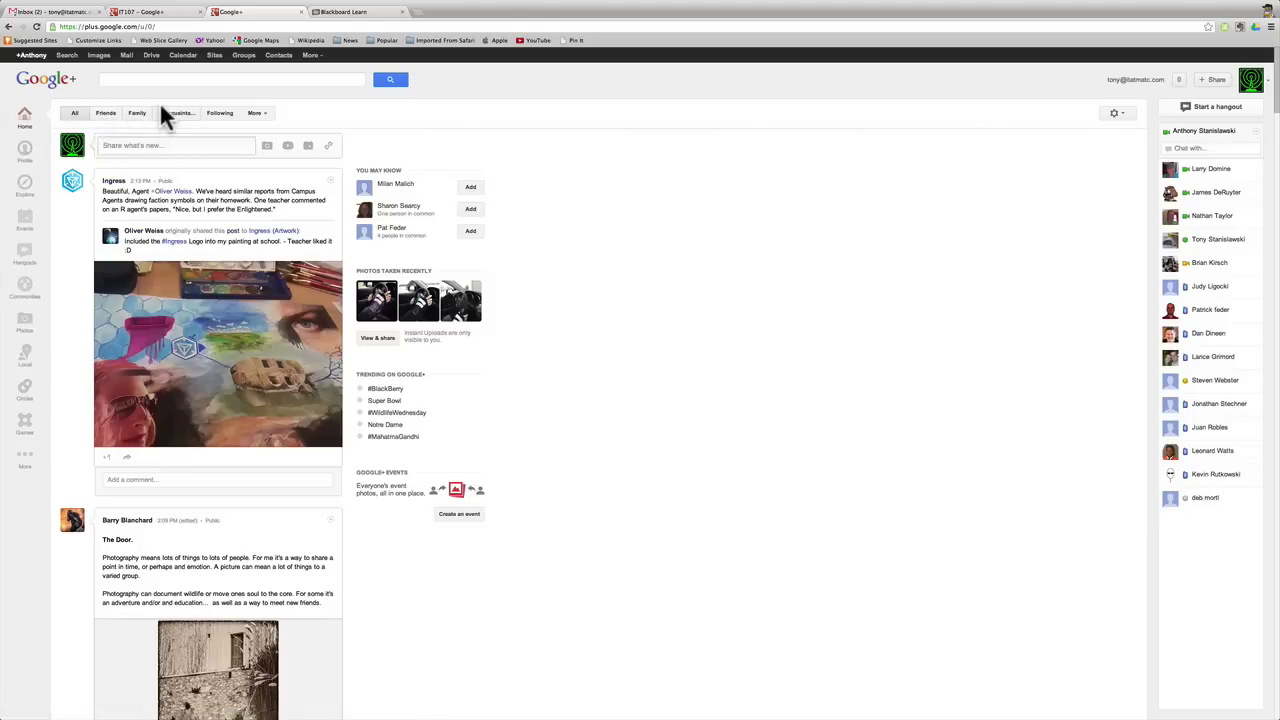
# Step: Peek at the extra circles list on Home, then open your own profile page
pyautogui.click(263, 112)
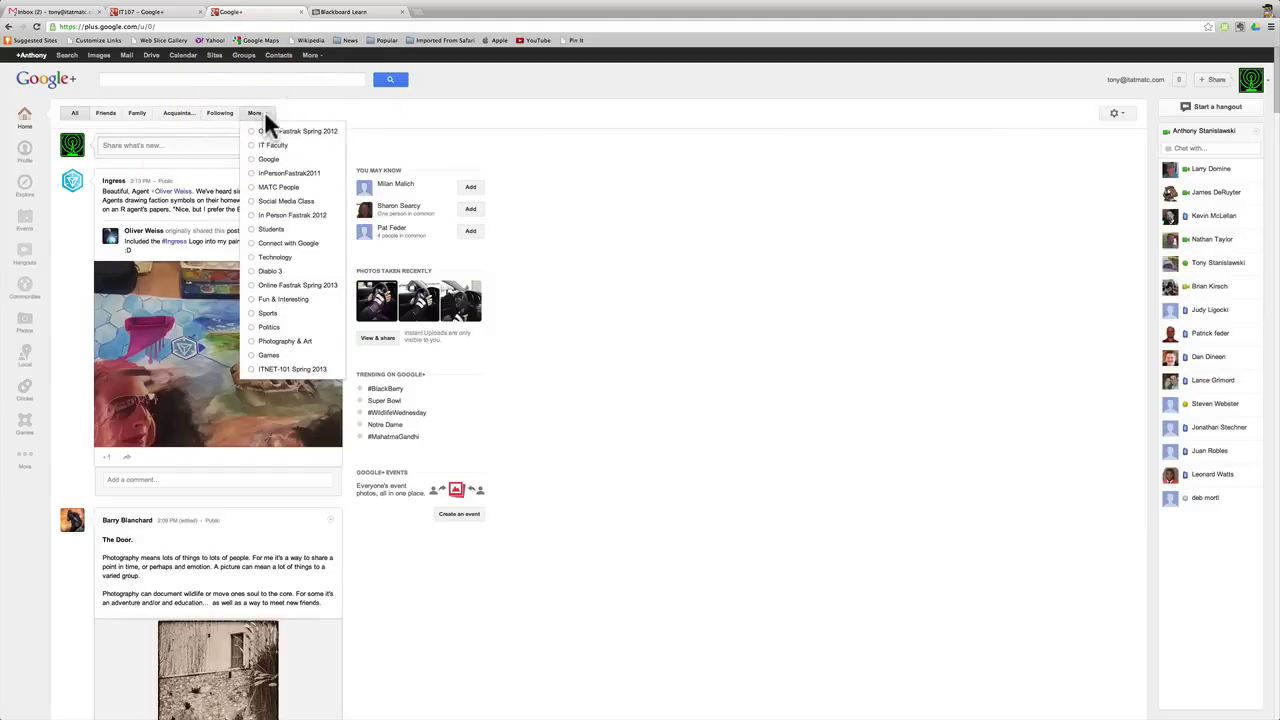
pyautogui.click(264, 112)
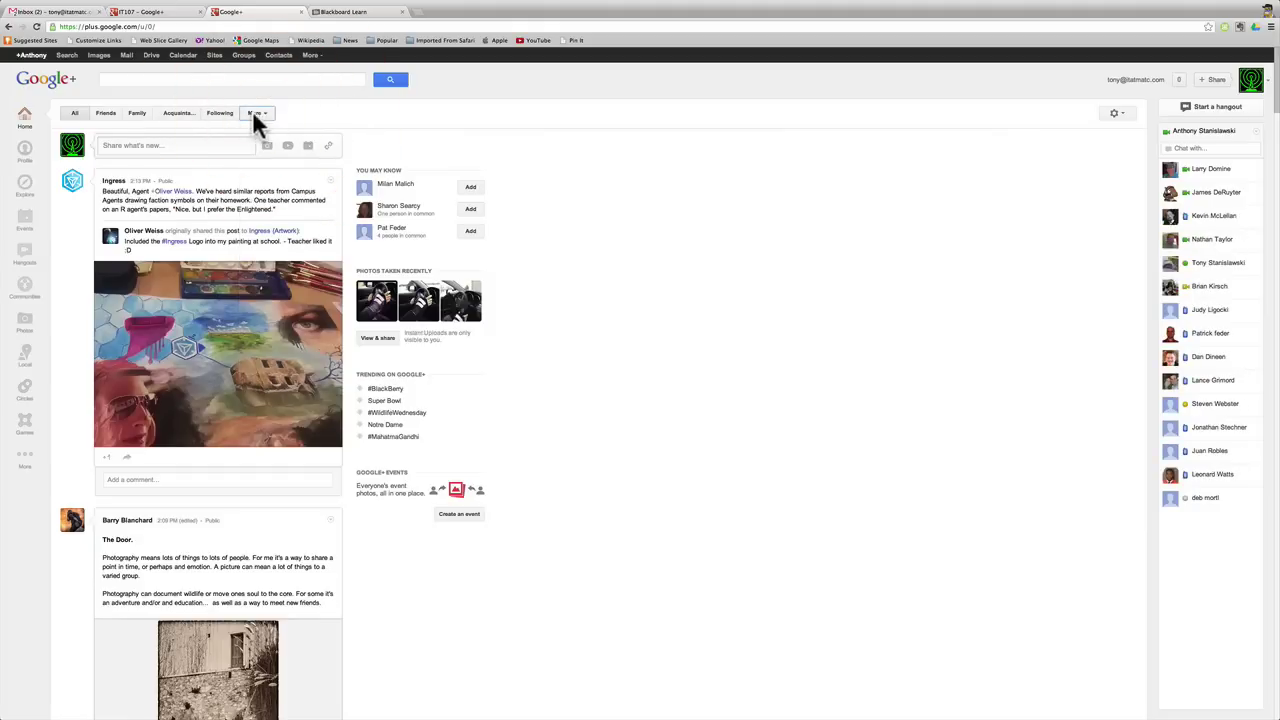
pyautogui.click(26, 151)
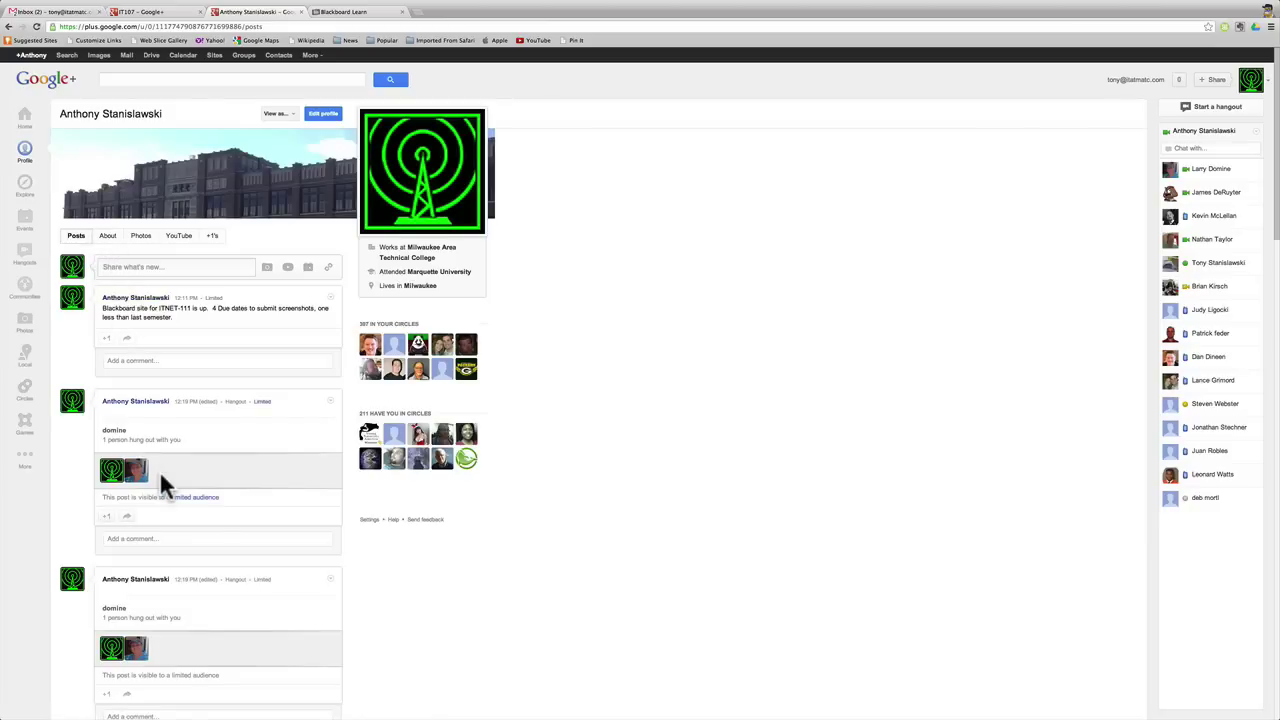
# Step: Scroll through your profile's posts and back up to the top
pyautogui.scroll(-2, 159, 470)
pyautogui.scroll(-8, 161, 476)
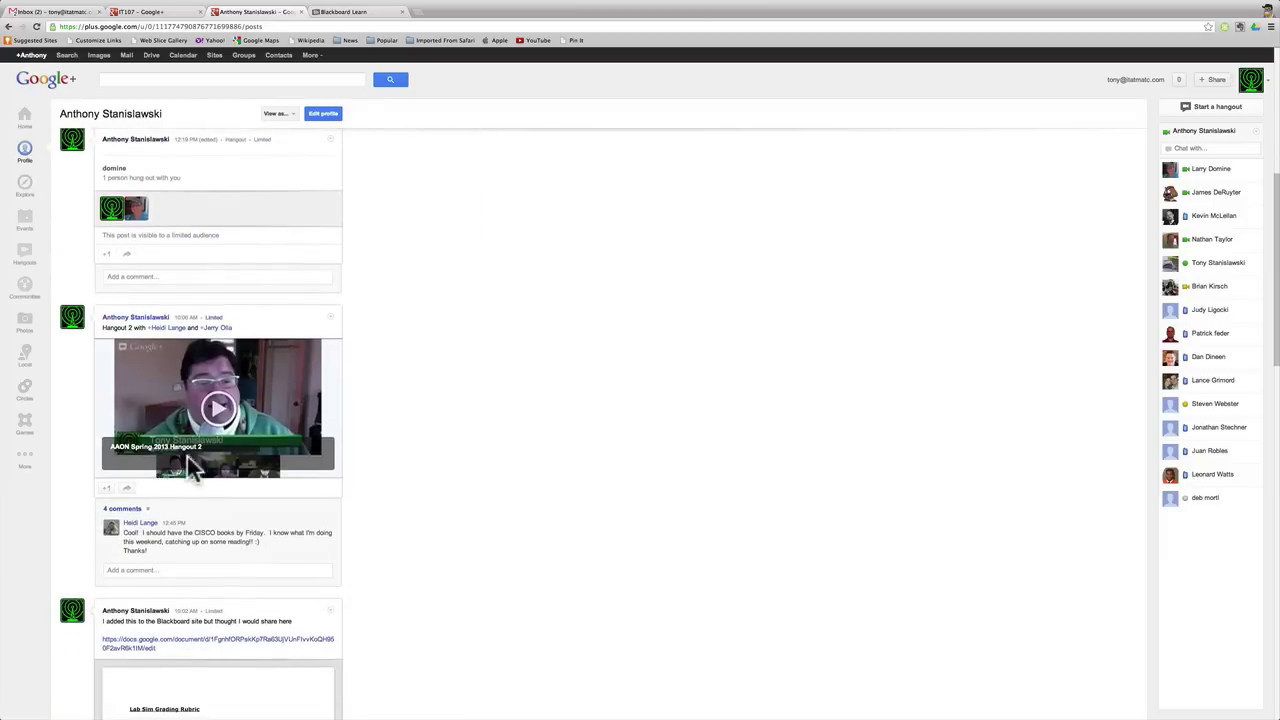
pyautogui.scroll(7, 207, 420)
pyautogui.scroll(2, 207, 420)
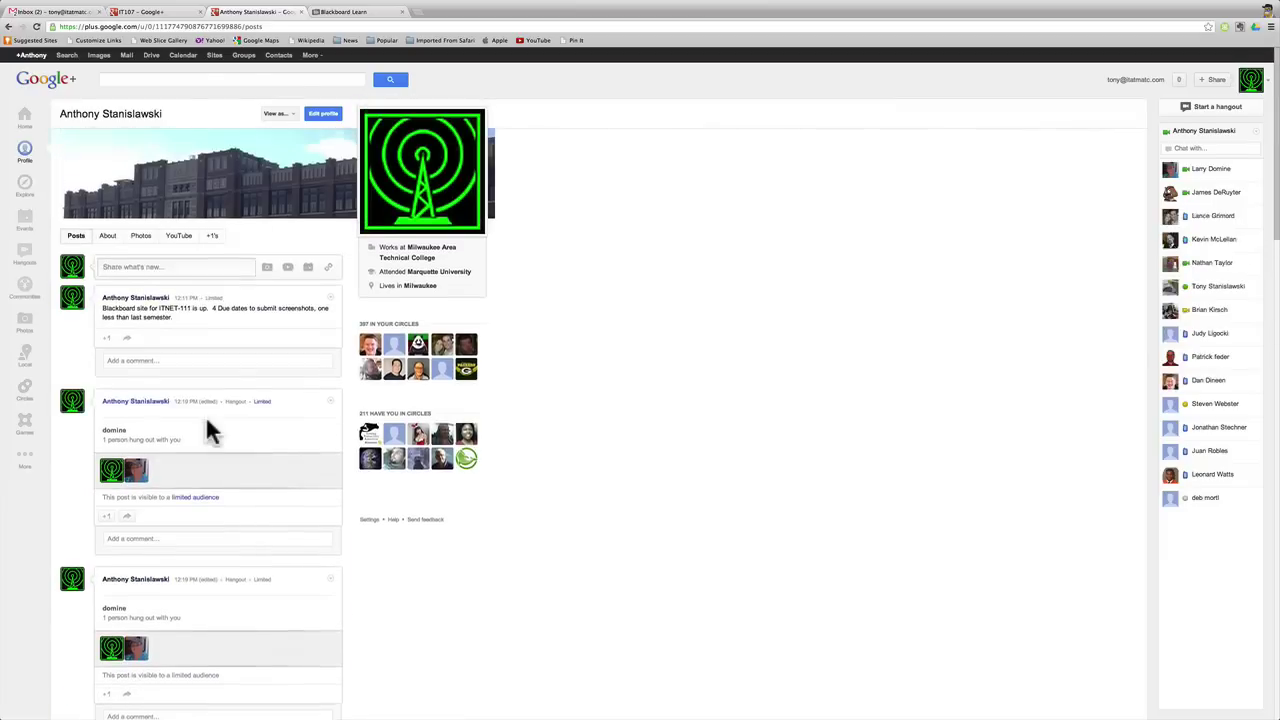
pyautogui.scroll(-5, 207, 420)
pyautogui.scroll(-8, 205, 415)
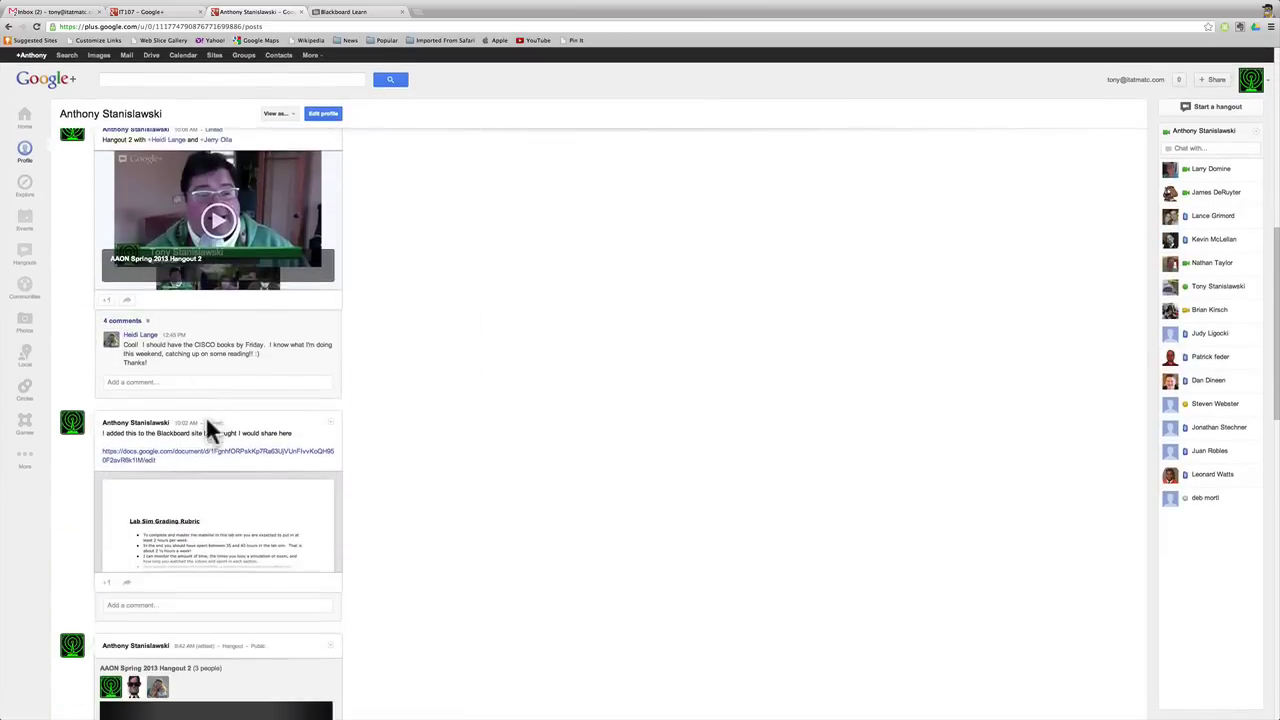
pyautogui.scroll(12, 206, 423)
pyautogui.scroll(2, 208, 425)
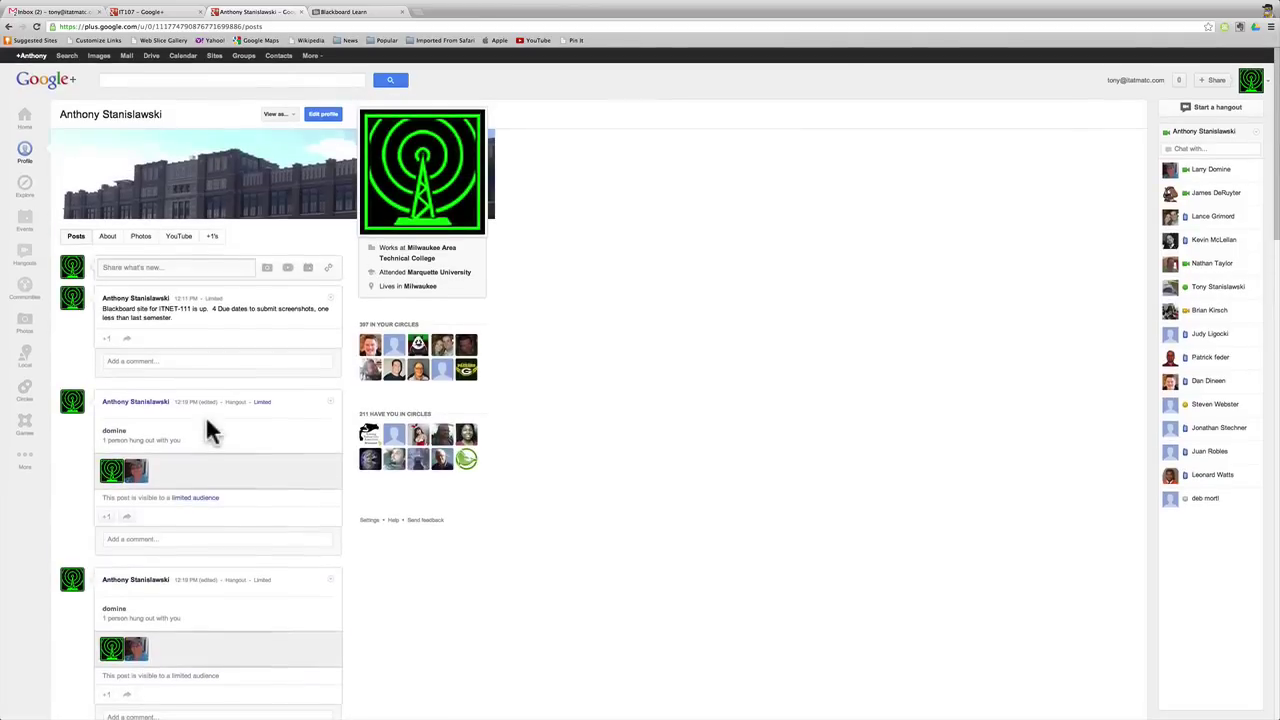
pyautogui.click(108, 239)
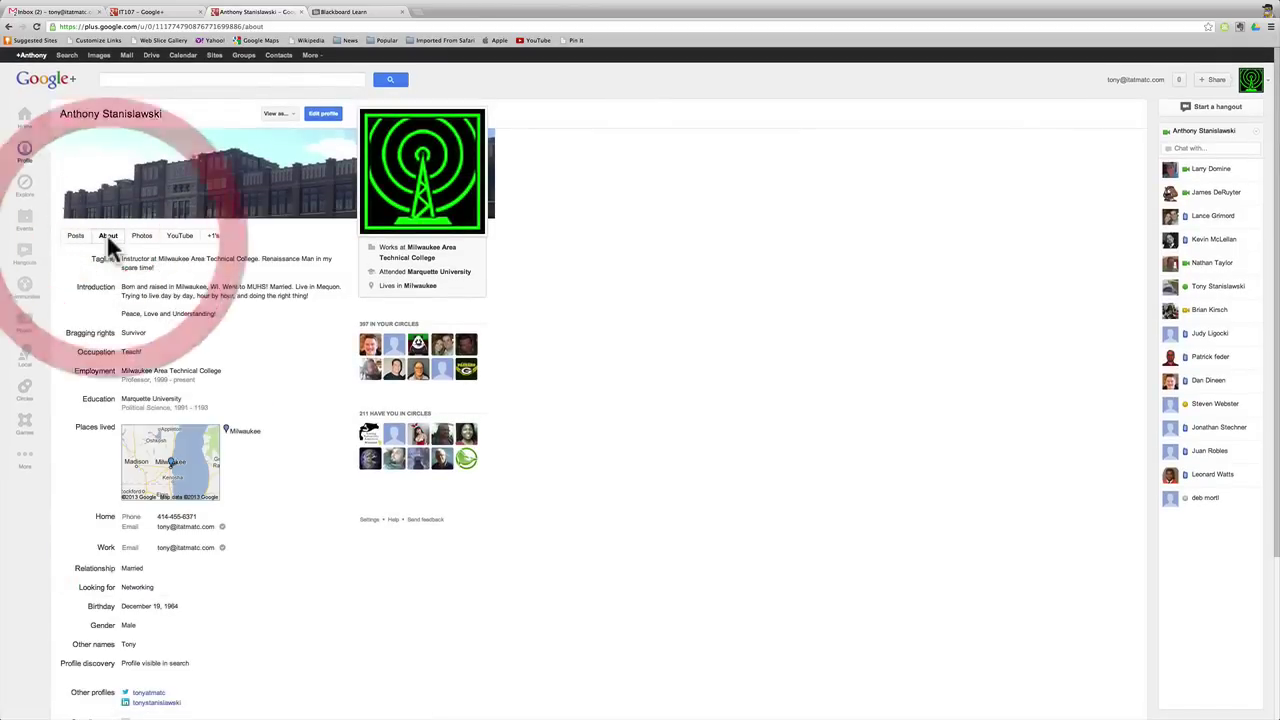
pyautogui.click(323, 115)
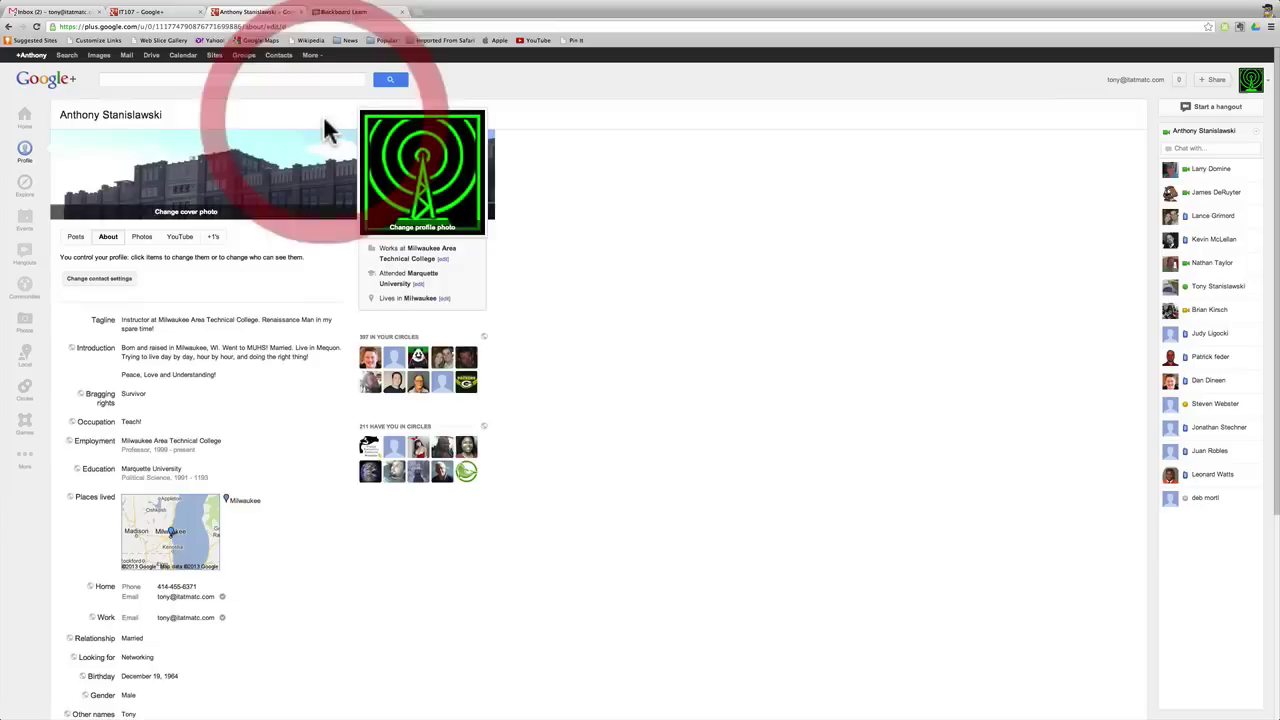
pyautogui.scroll(-5, 189, 443)
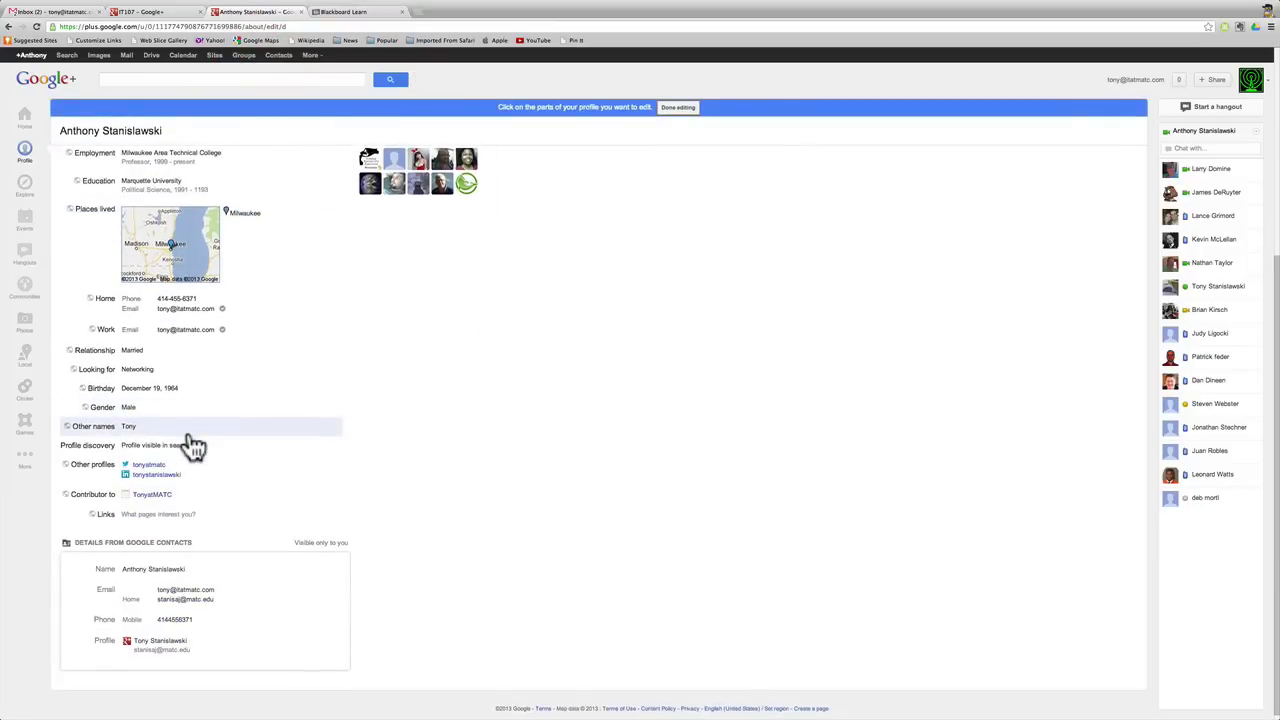
pyautogui.scroll(3, 191, 445)
pyautogui.scroll(3, 193, 445)
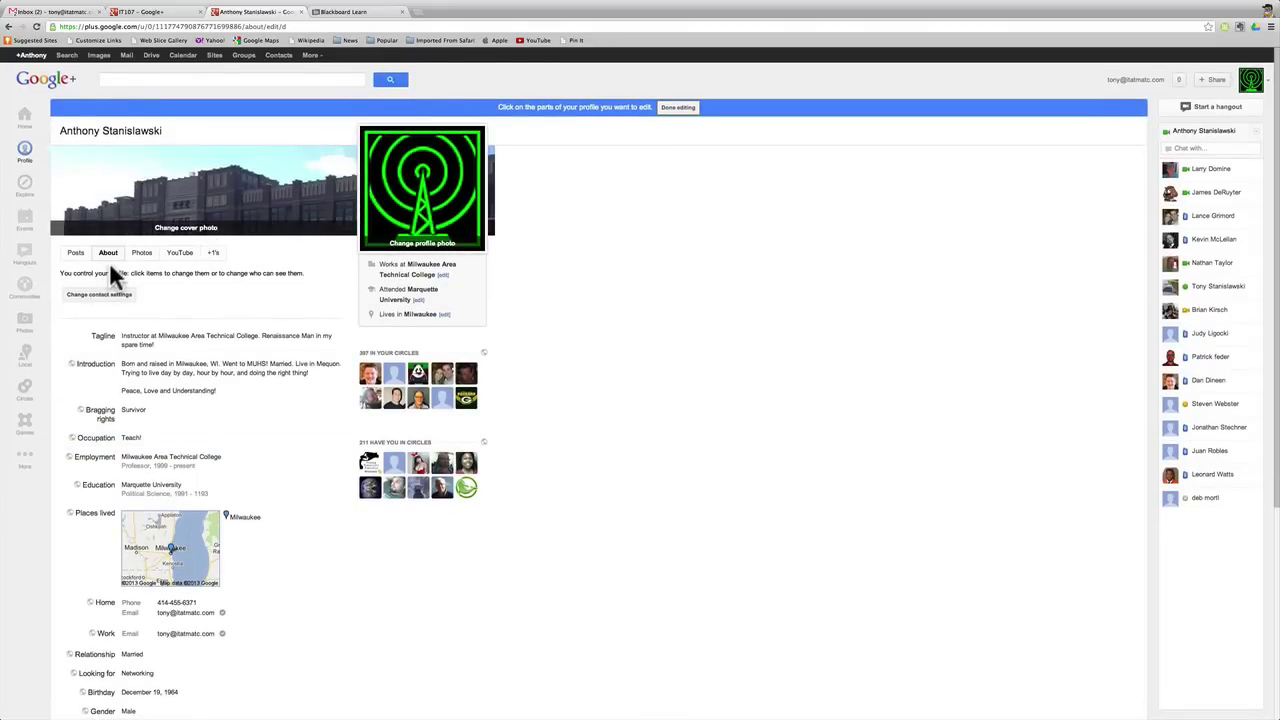
pyautogui.click(677, 107)
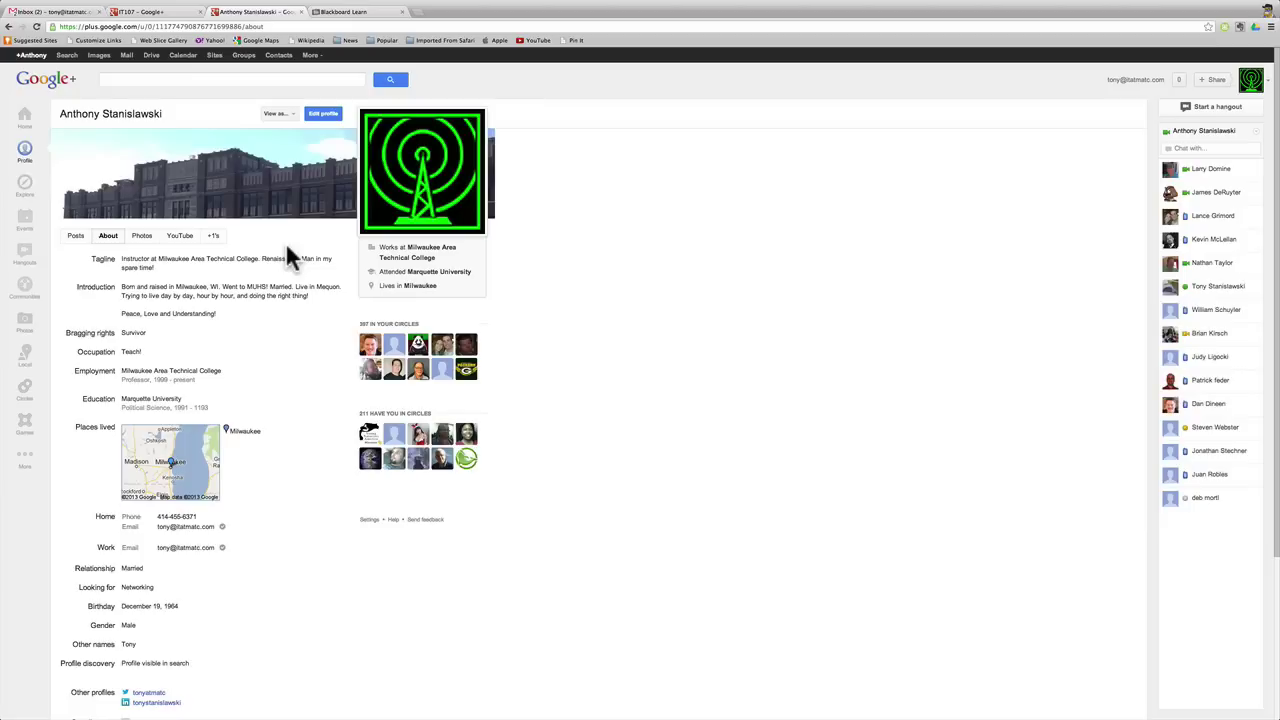
# Step: Open and dismiss the profile photo chooser unchanged, then show the Photos tab's shared albums
pyautogui.moveTo(423, 229)
pyautogui.click(429, 238)
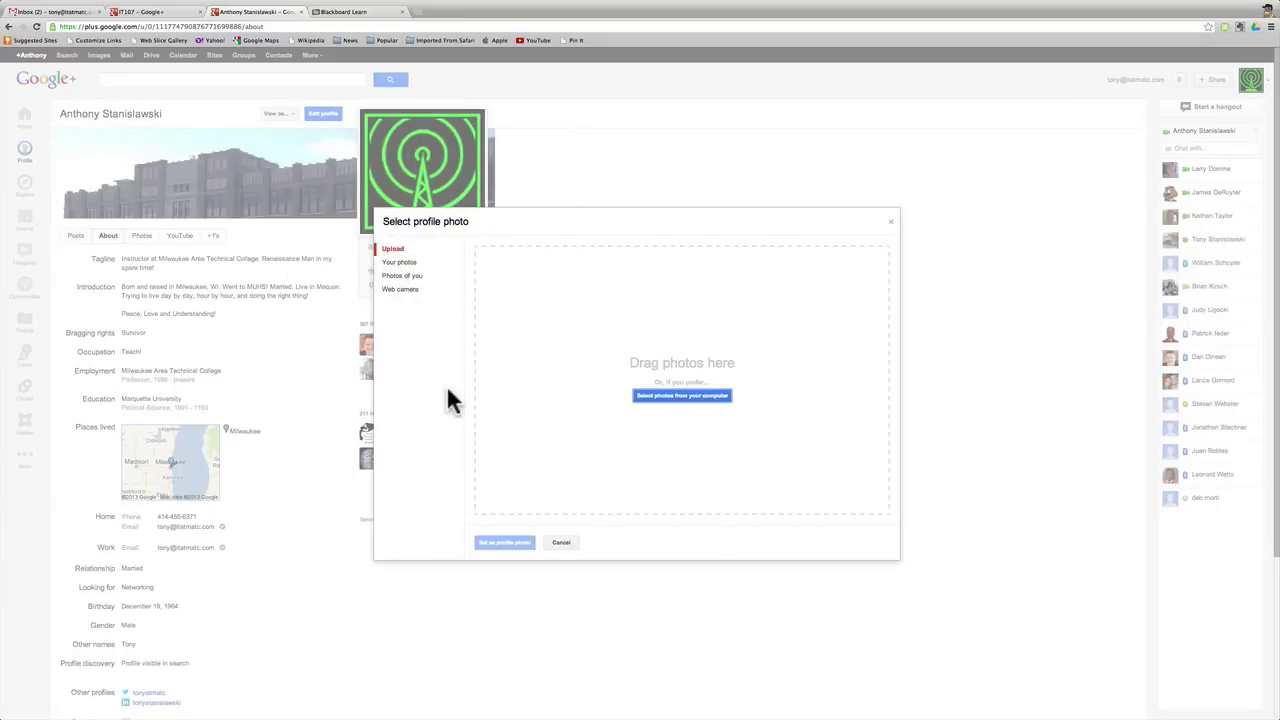
pyautogui.click(890, 222)
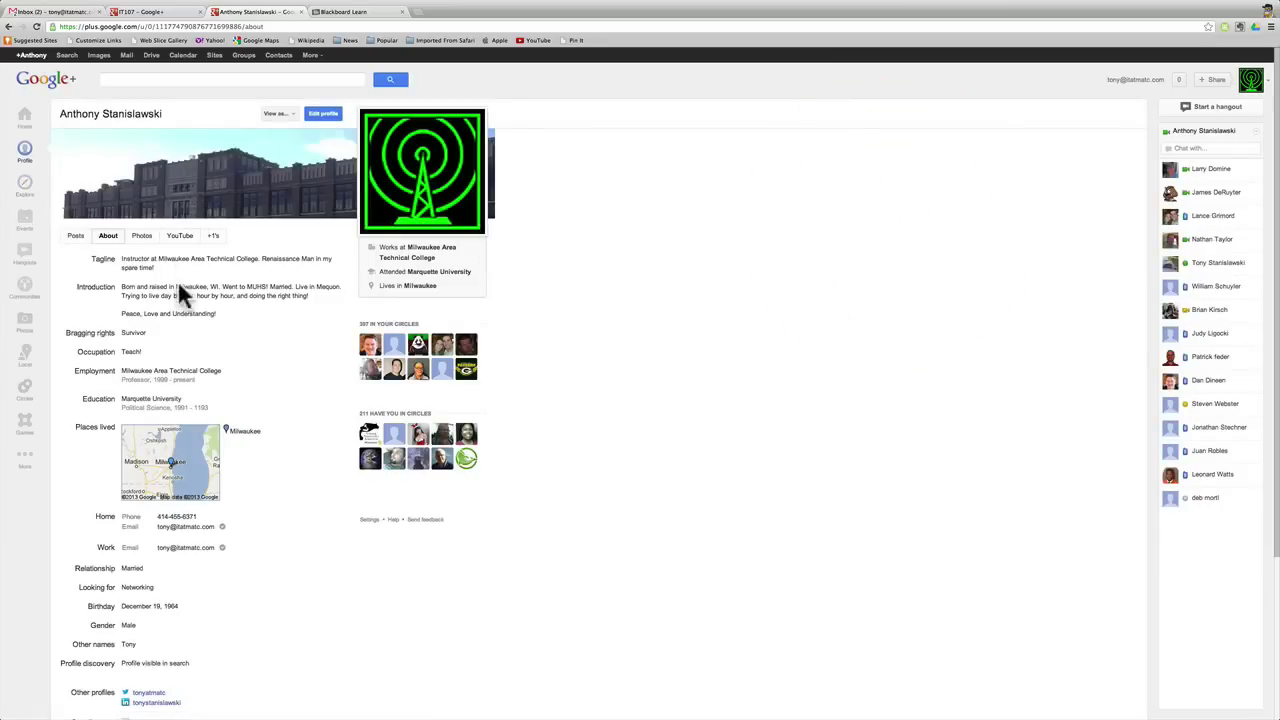
pyautogui.click(142, 236)
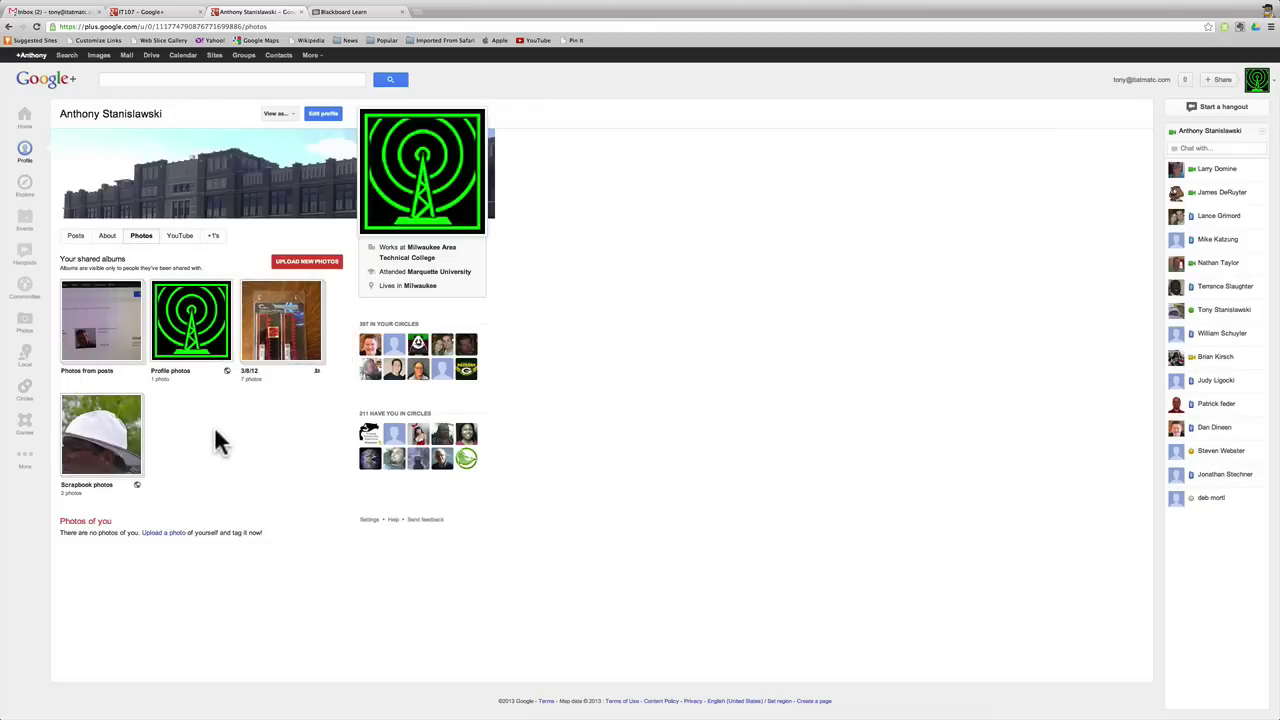
# Step: View the profile's YouTube videos and +1'd links, then return to its Posts tab
pyautogui.click(185, 245)
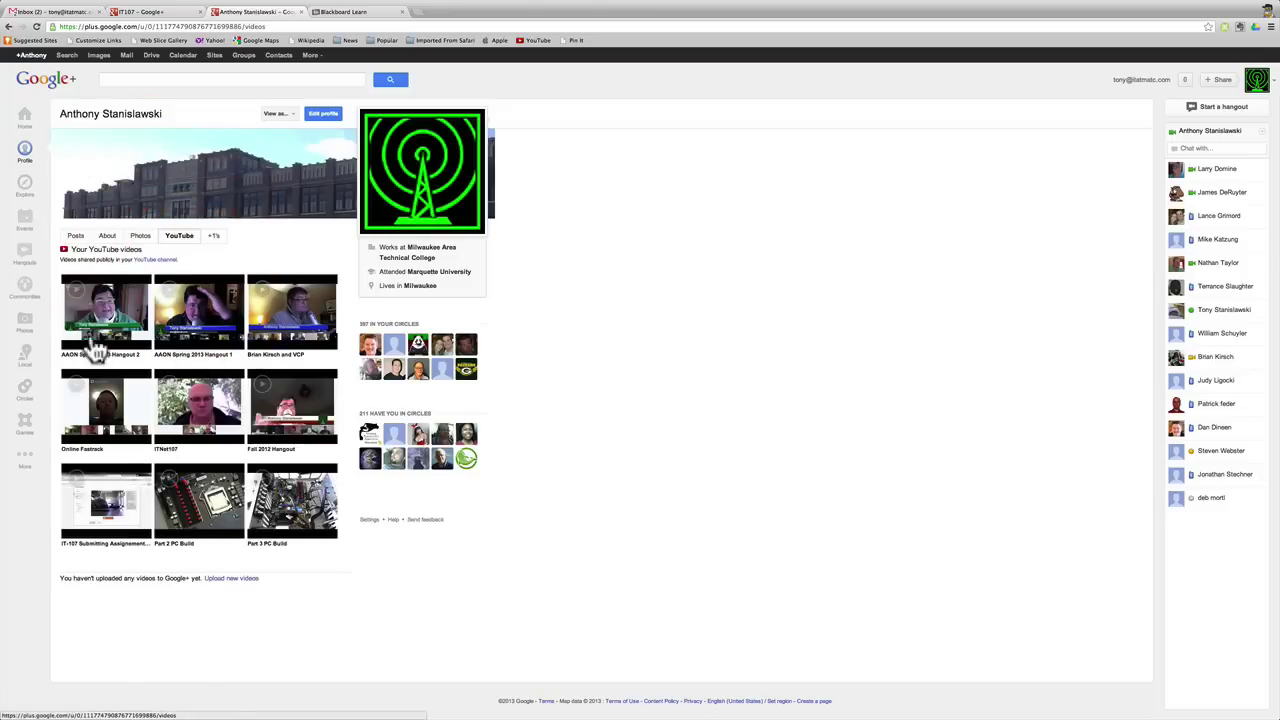
pyautogui.click(214, 240)
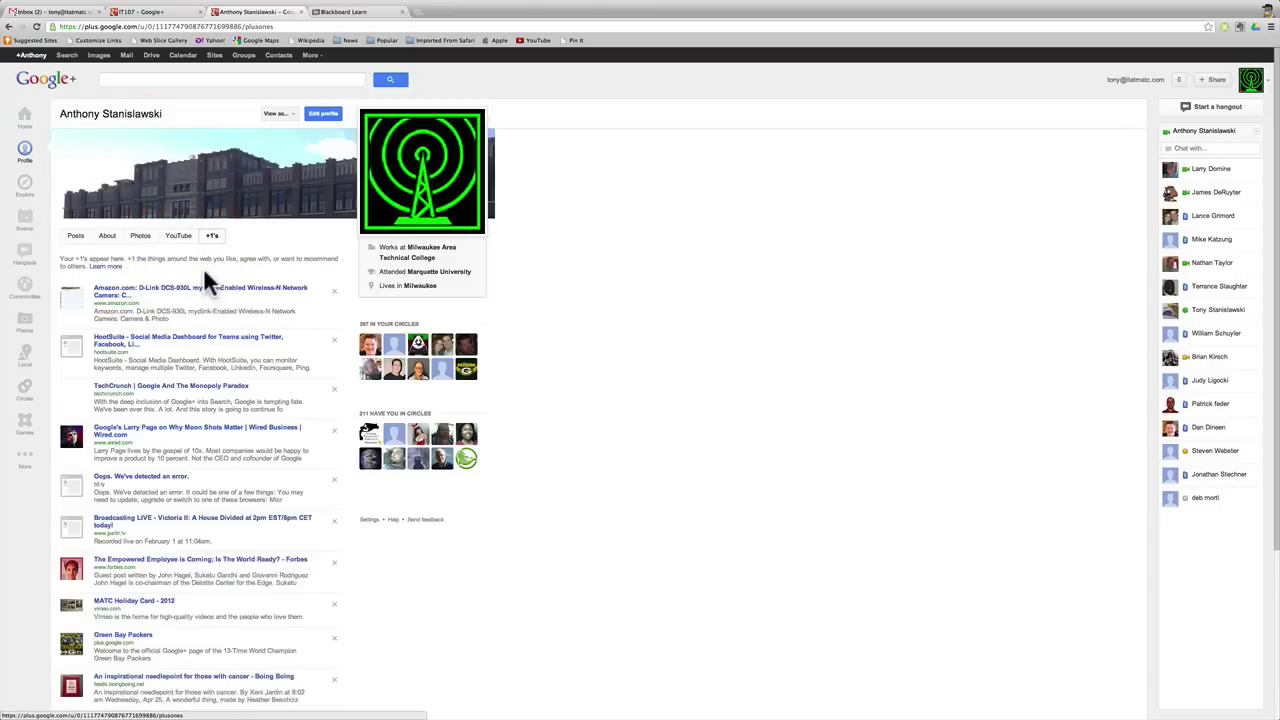
pyautogui.click(76, 238)
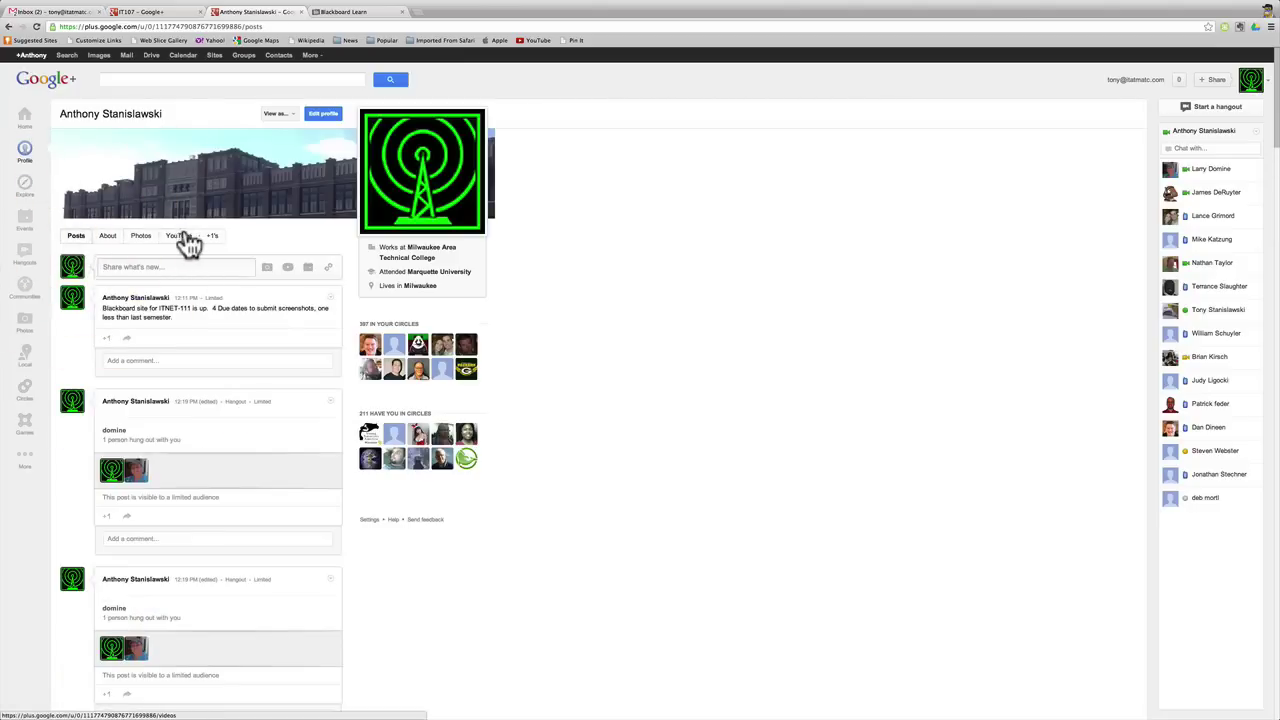
pyautogui.click(287, 114)
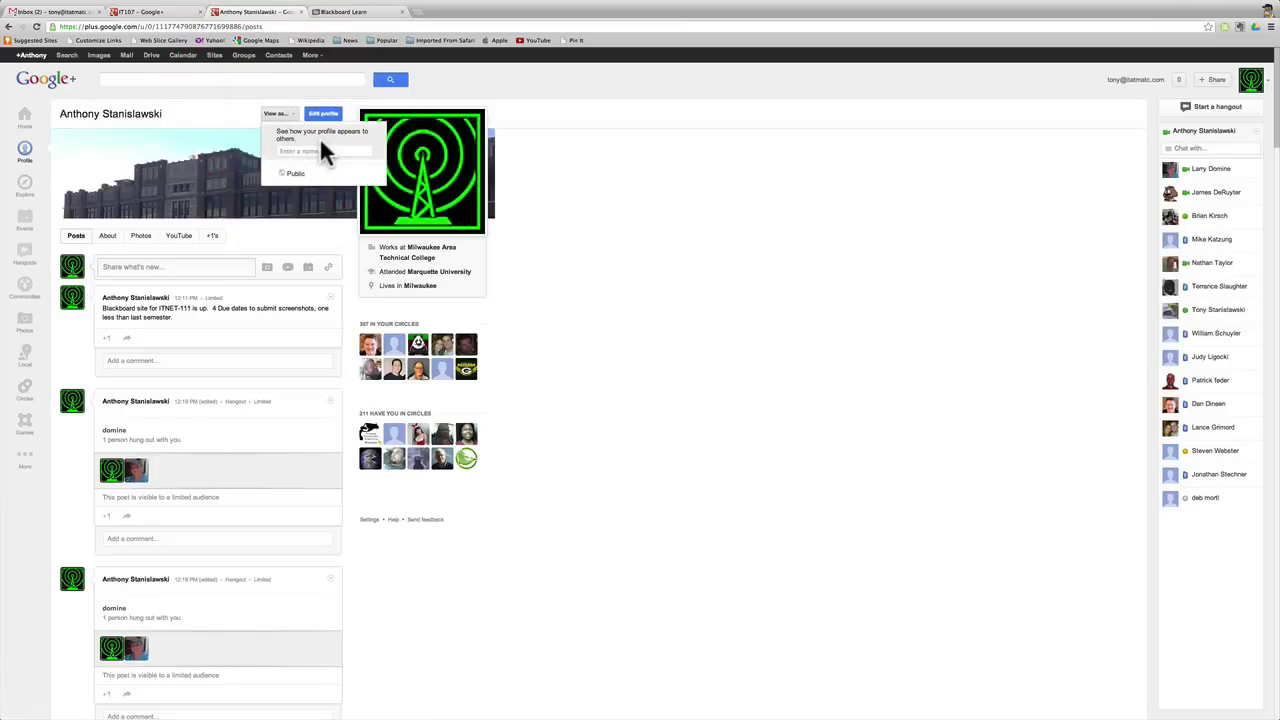
pyautogui.click(297, 176)
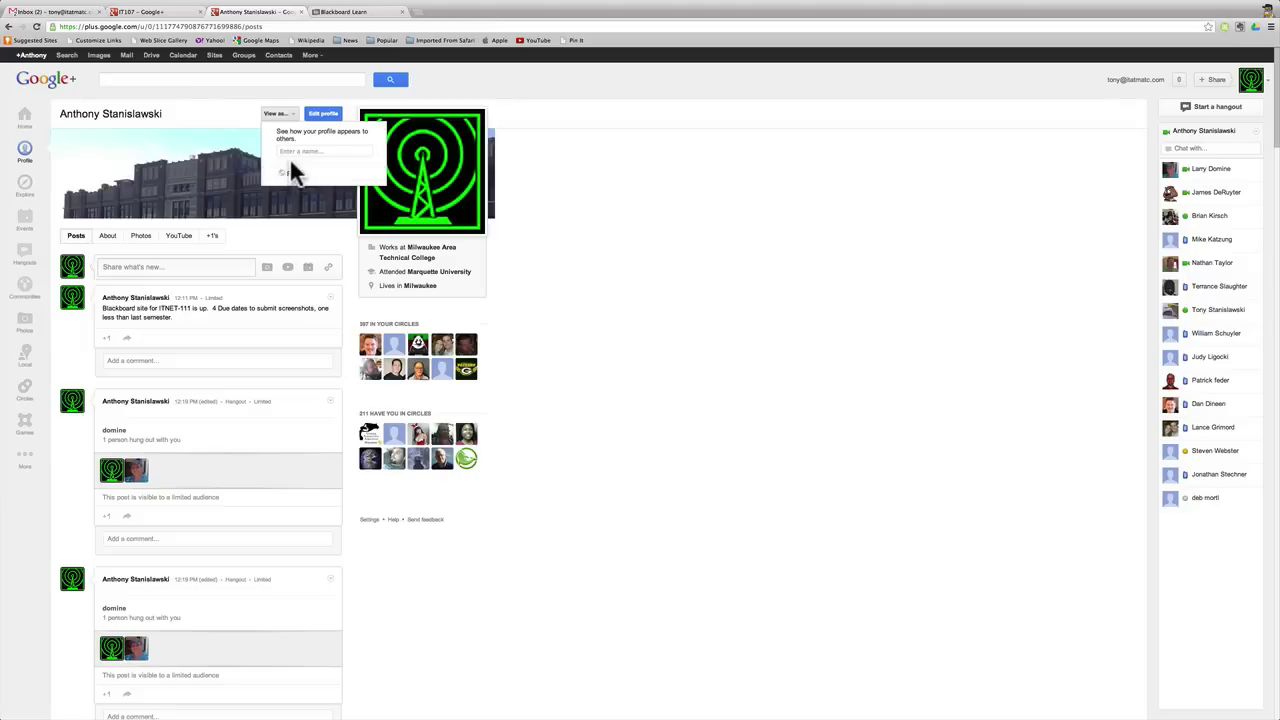
pyautogui.click(226, 118)
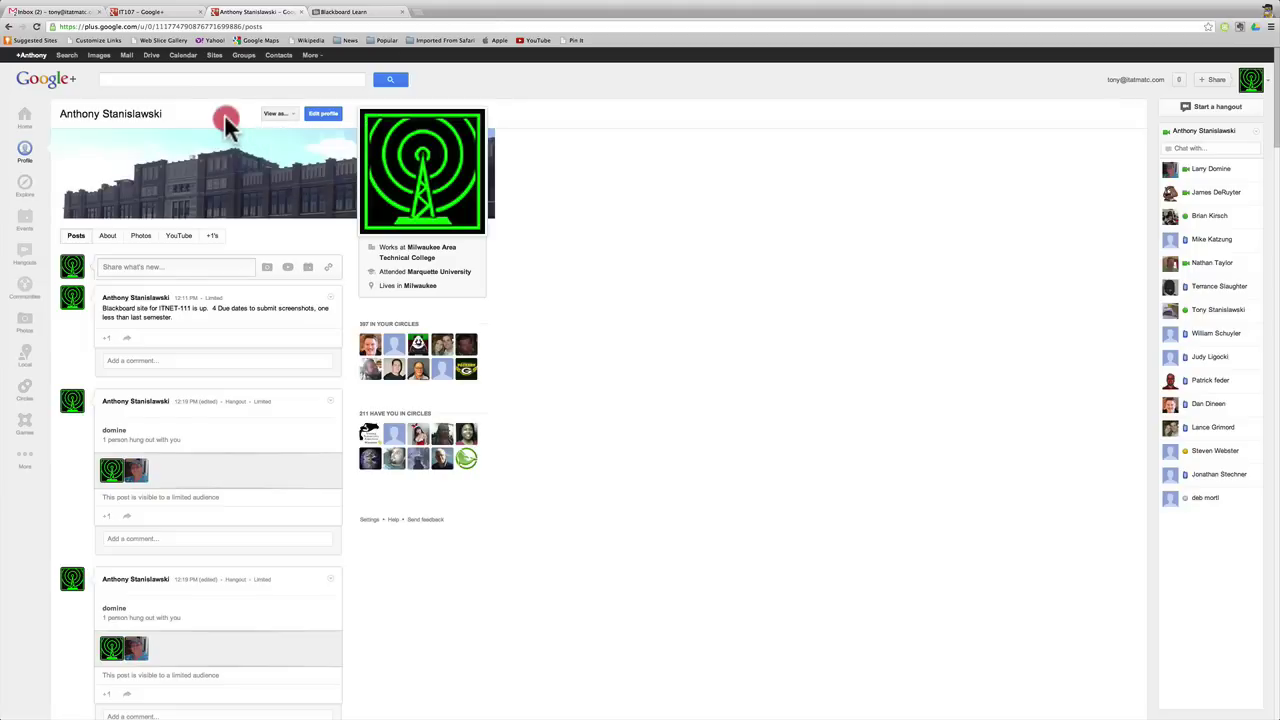
# Step: Go to the Explore page of trending topics, communities and popular public posts
pyautogui.click(33, 198)
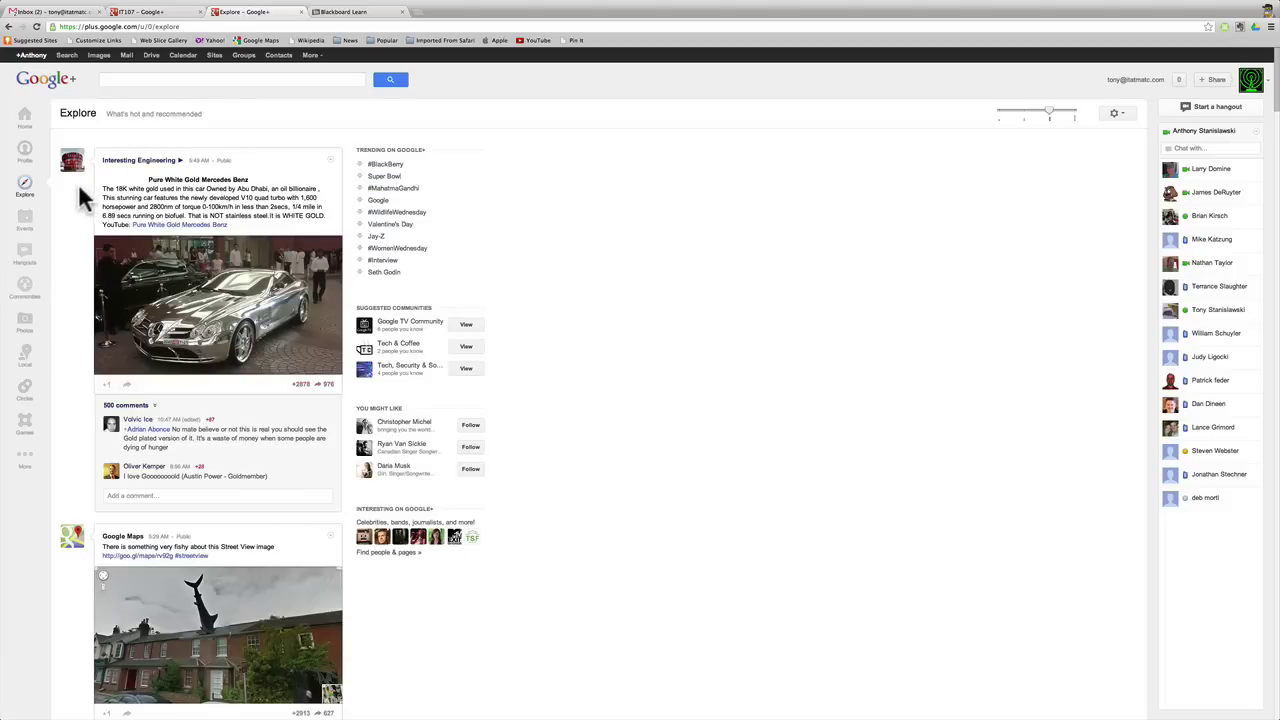
# Step: Review past events on the Events page, then go to the featured Hangouts page
pyautogui.click(25, 225)
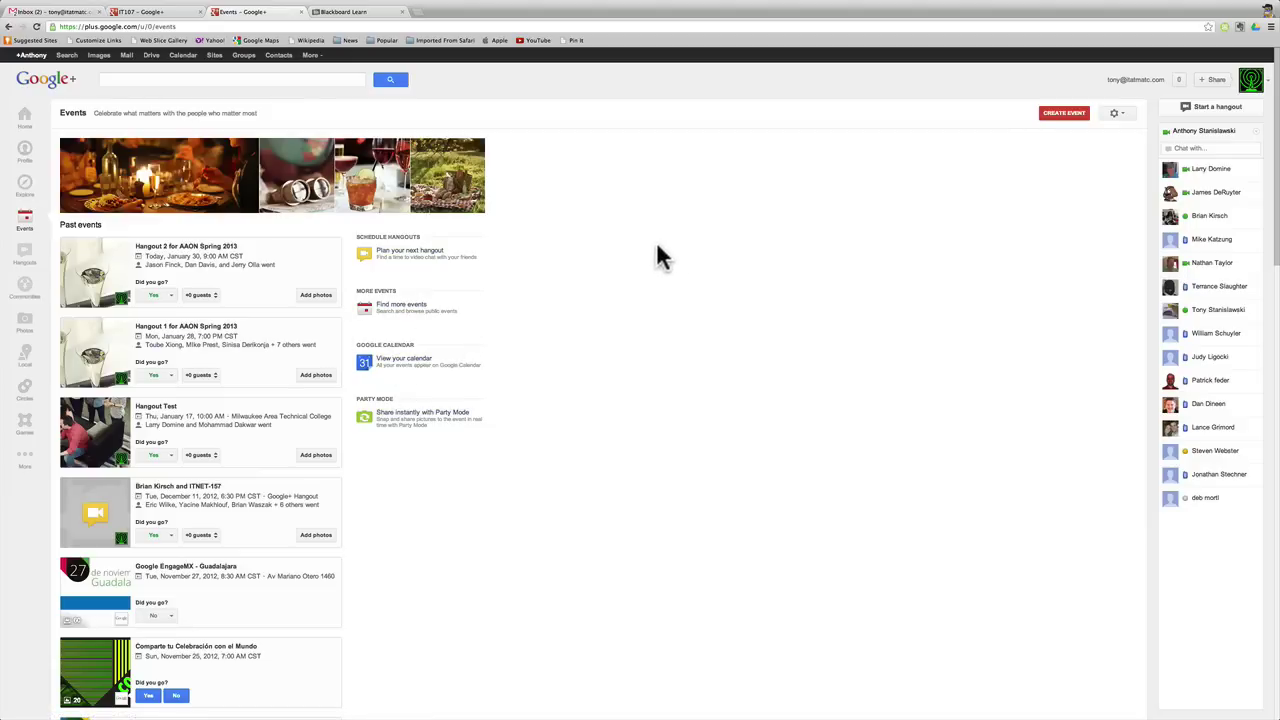
pyautogui.click(27, 254)
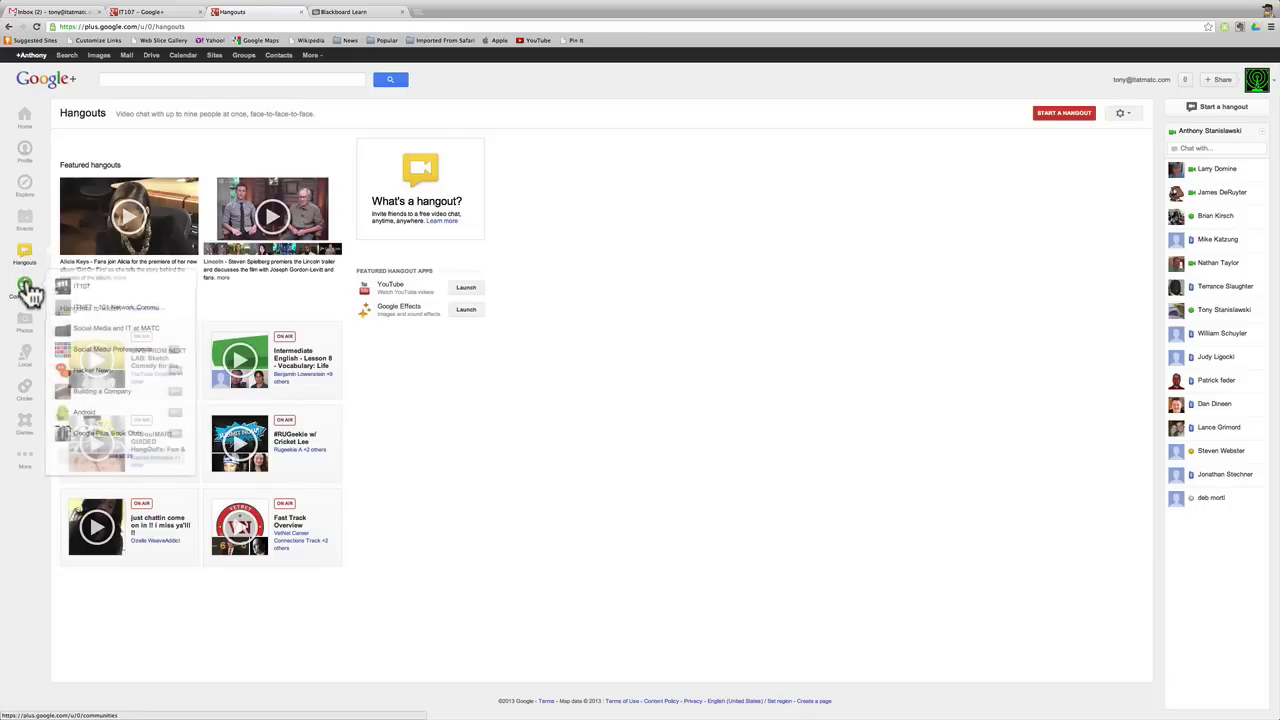
# Step: Visit Communities, then open Photos to see Instant Upload pictures grouped by date
pyautogui.click(27, 286)
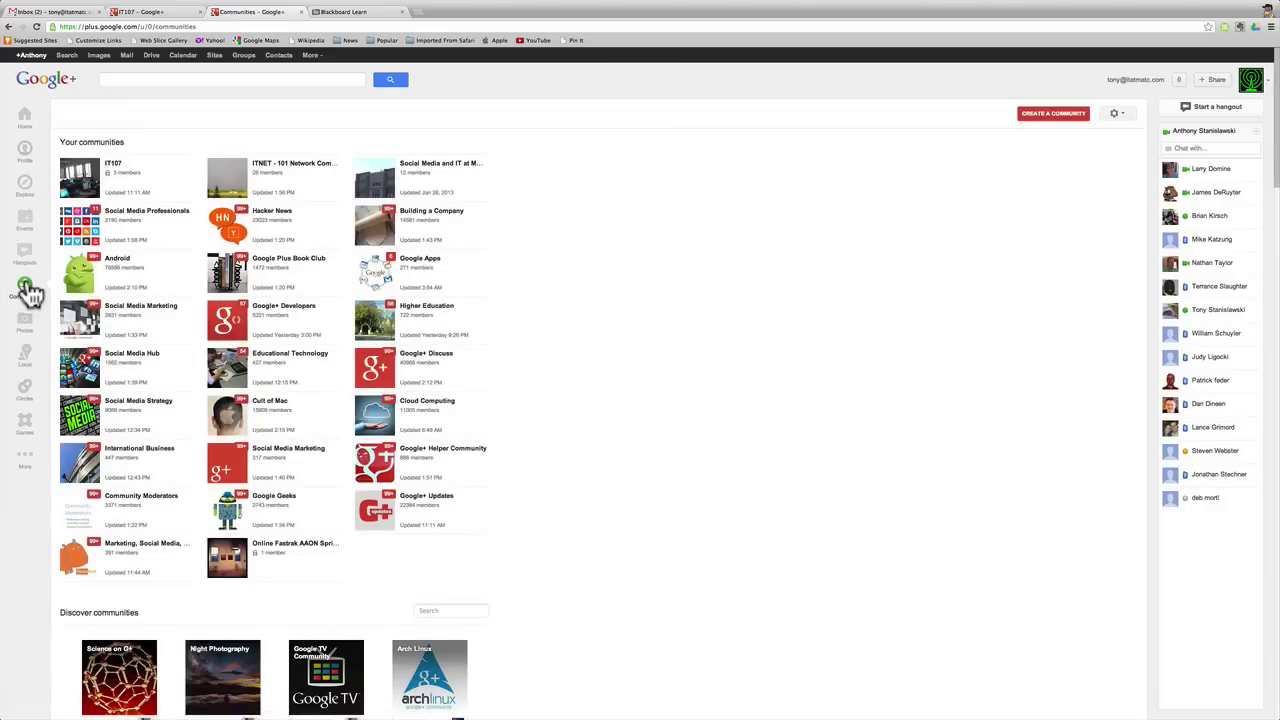
pyautogui.click(26, 322)
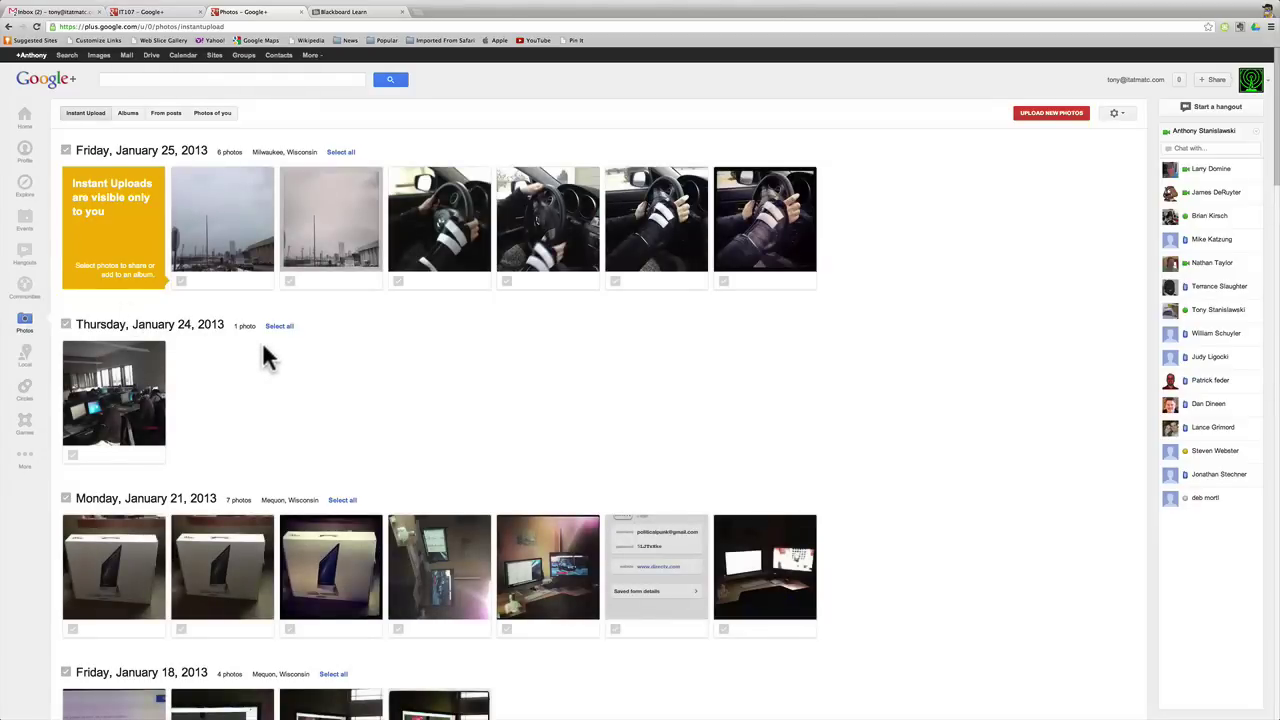
pyautogui.scroll(-3, 356, 415)
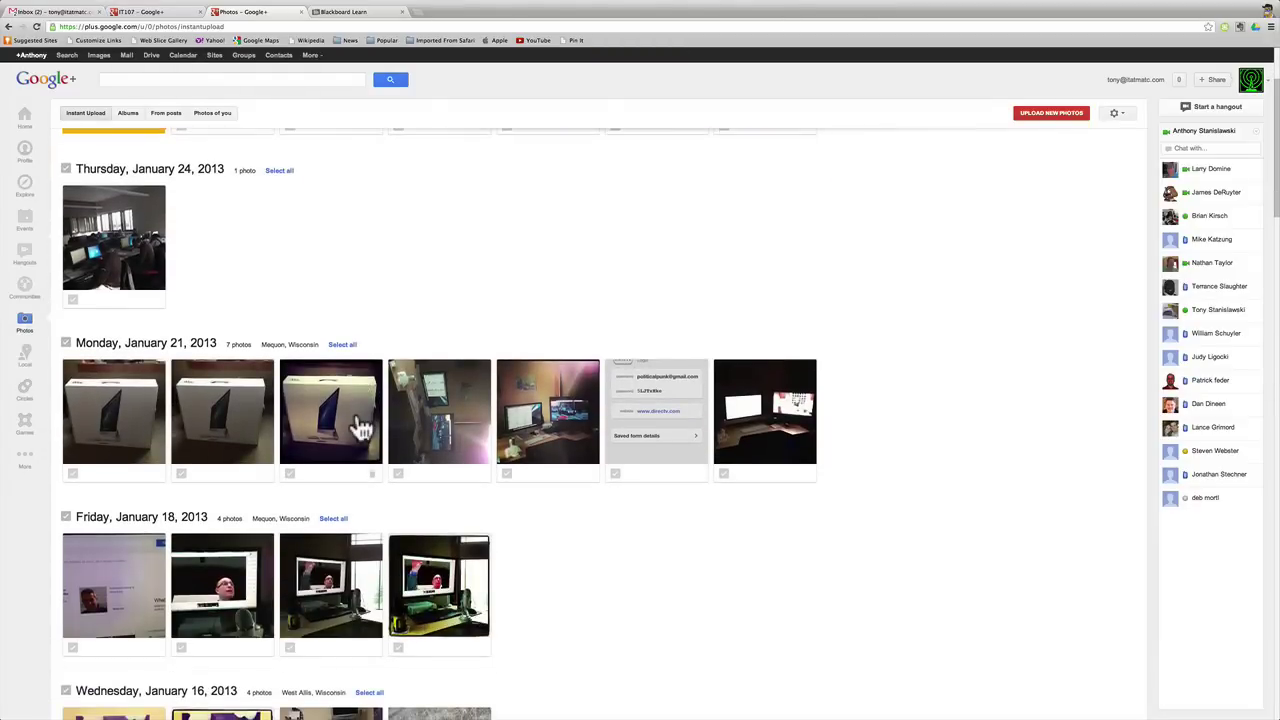
pyautogui.scroll(3, 356, 425)
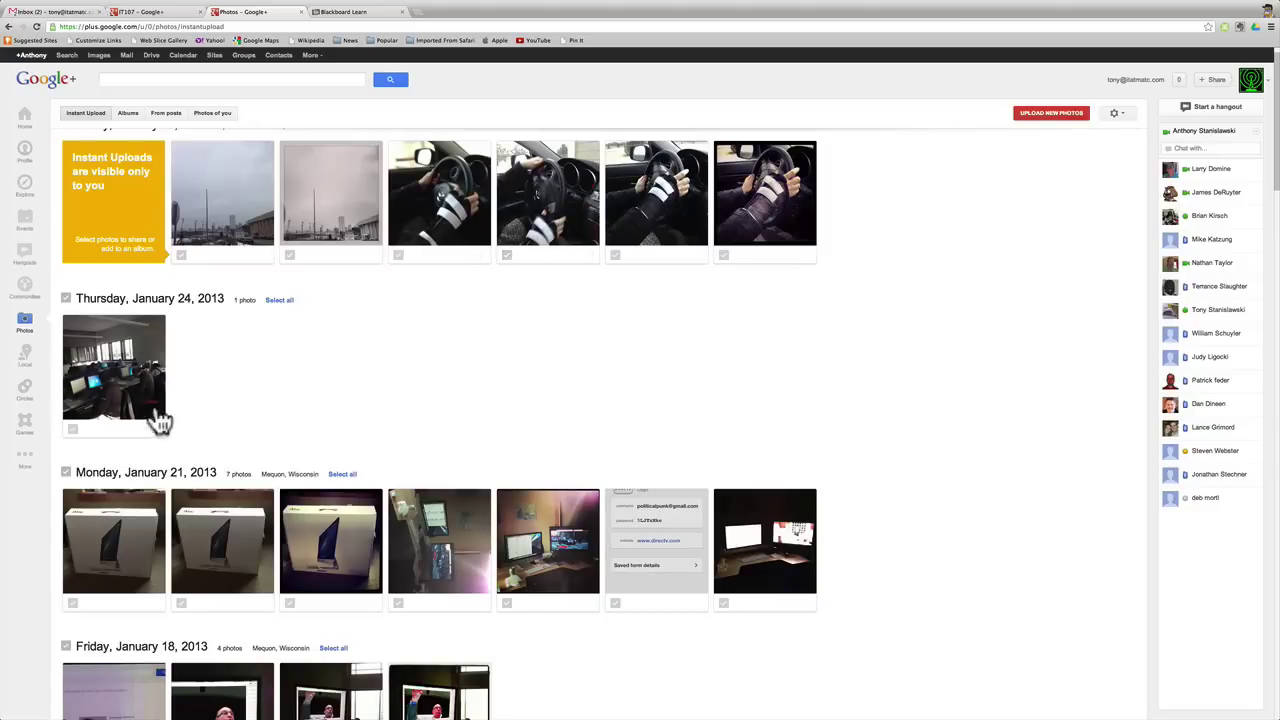
# Step: Open Local and scroll through the recommended places near Cedarburg, WI
pyautogui.click(28, 364)
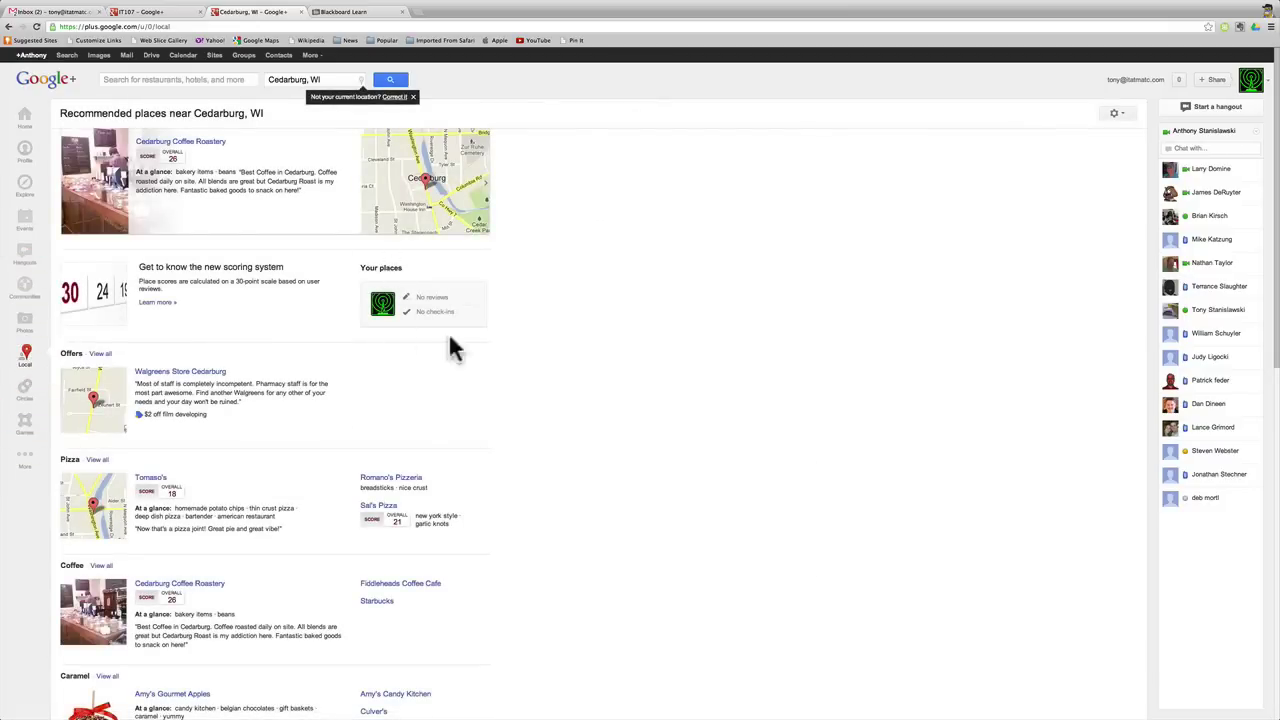
pyautogui.scroll(-3, 590, 377)
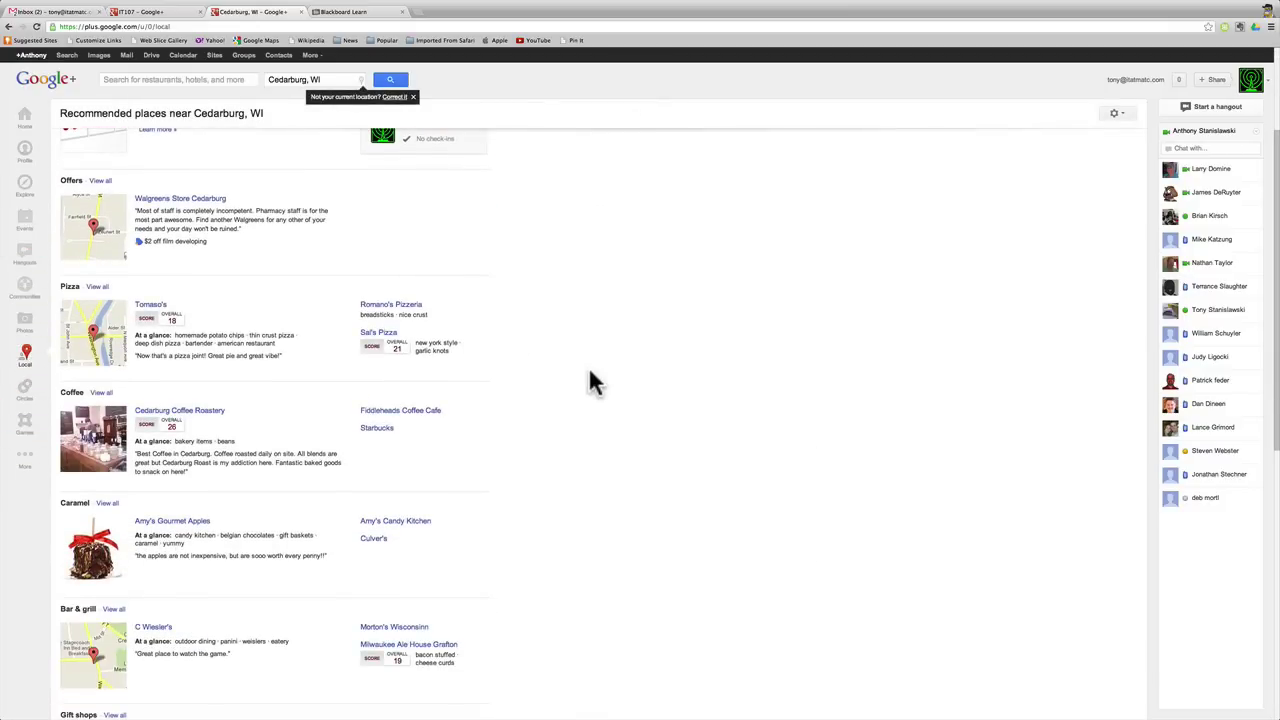
pyautogui.scroll(-5, 589, 374)
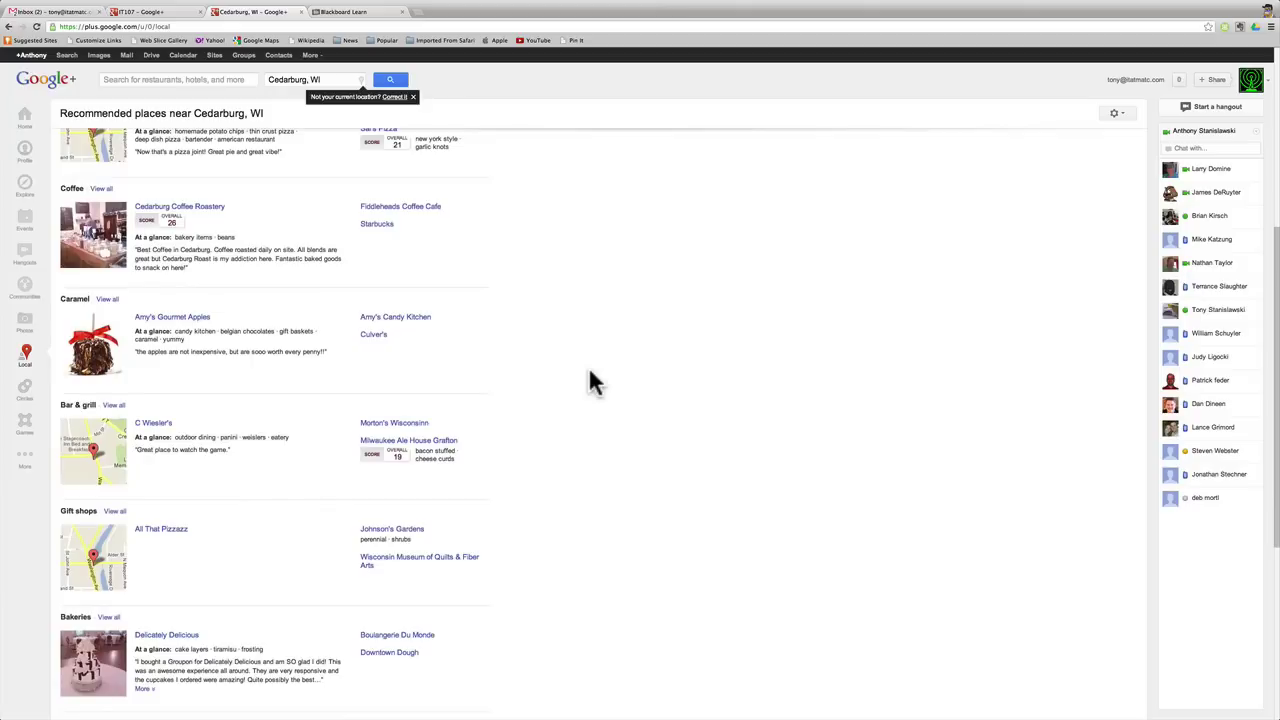
pyautogui.scroll(8, 590, 381)
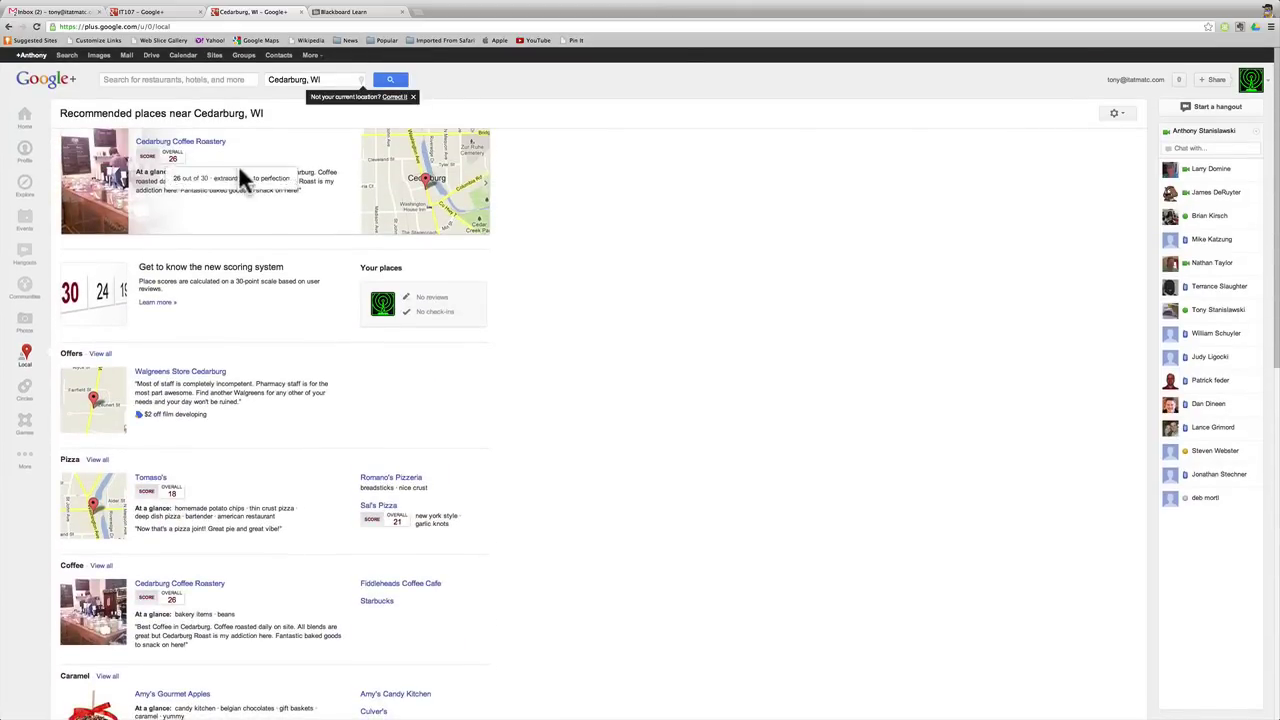
pyautogui.scroll(-4, 647, 330)
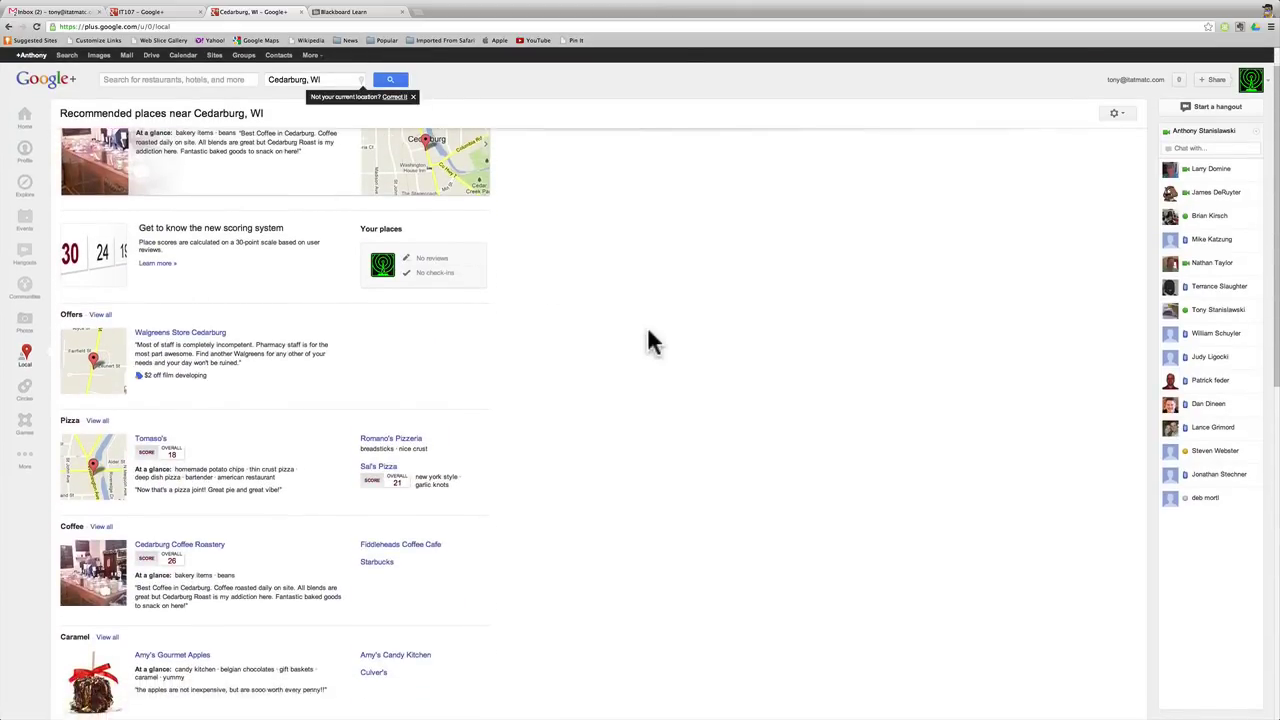
pyautogui.scroll(4, 647, 330)
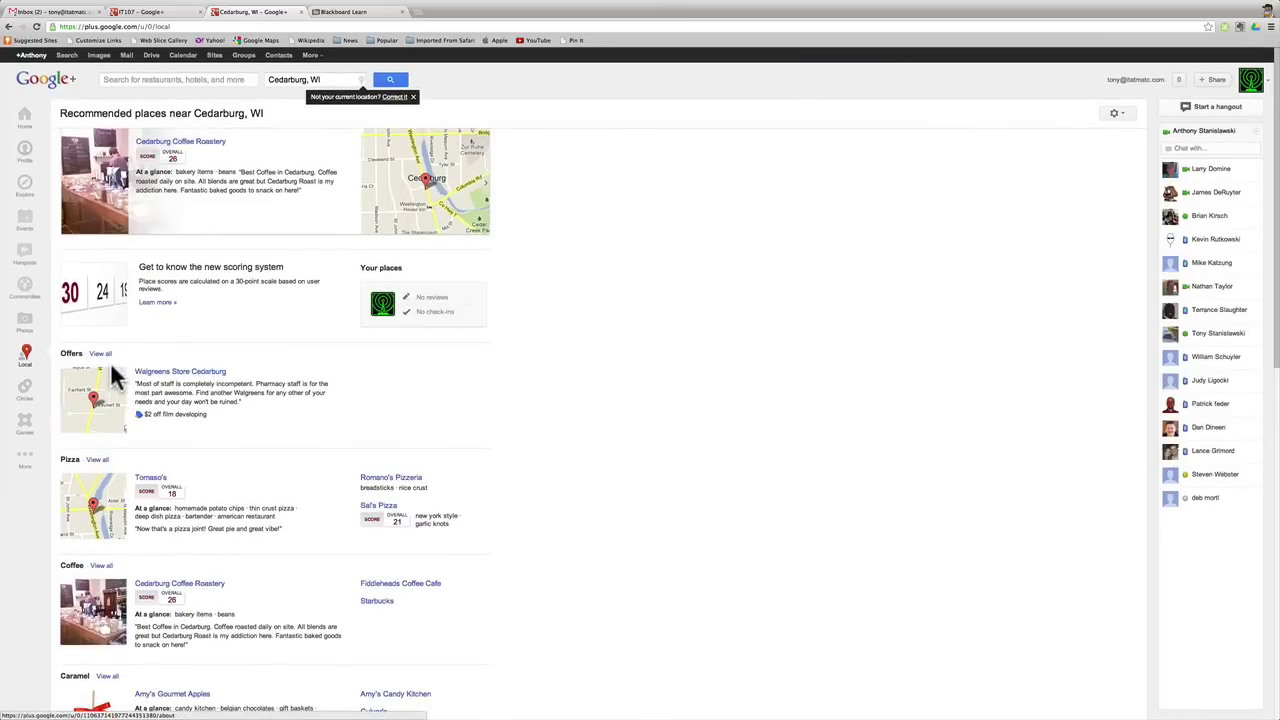
# Step: Visit the Games page, then open Circles listing all 401 people in your circles
pyautogui.click(26, 424)
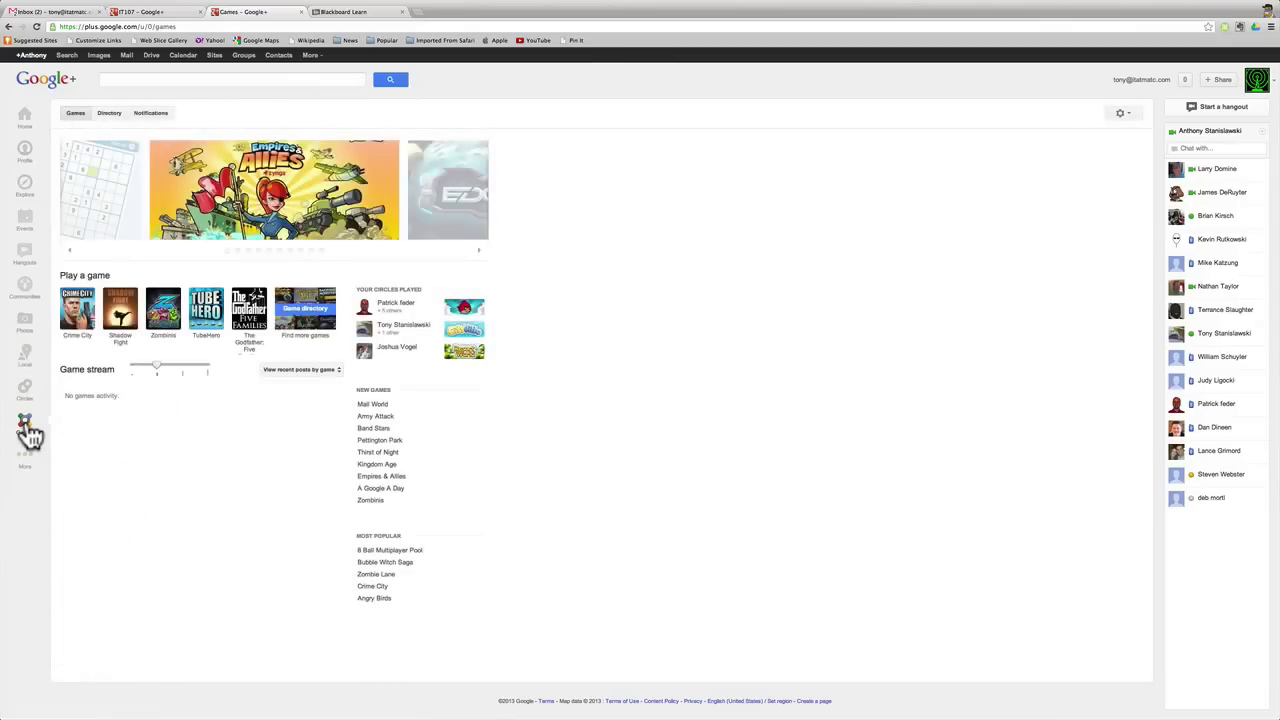
pyautogui.moveTo(25, 463)
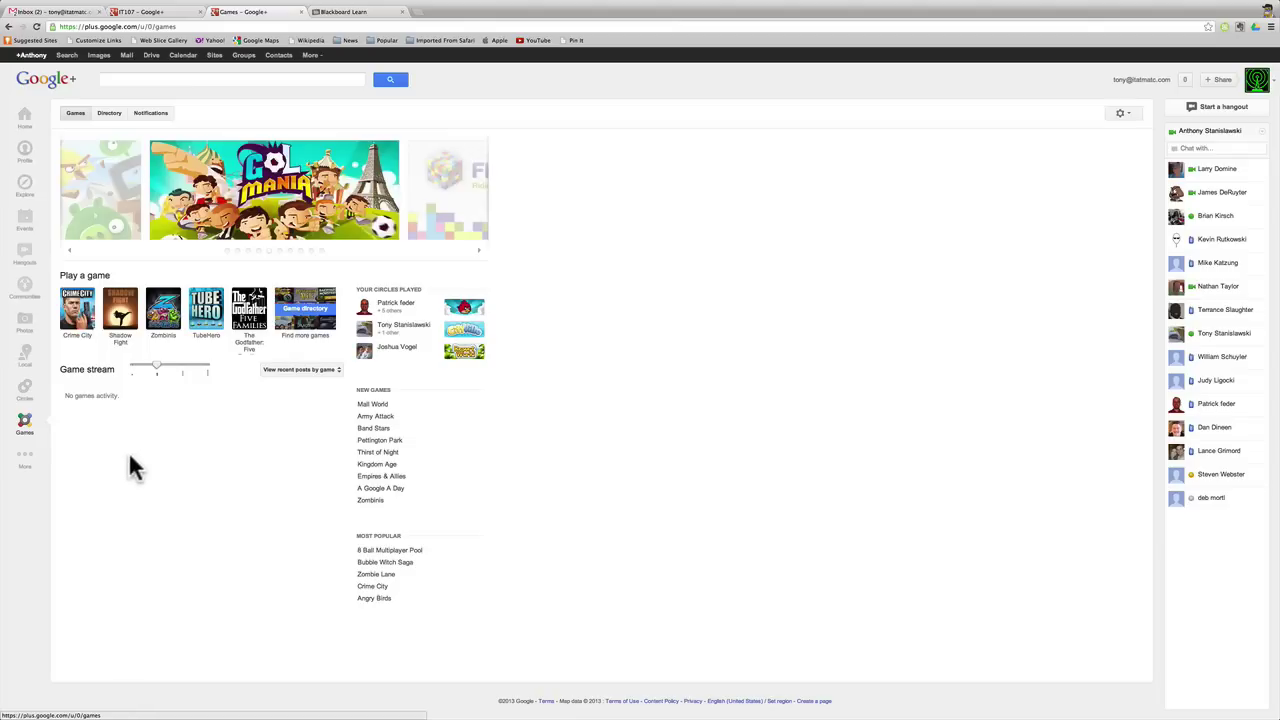
pyautogui.click(28, 398)
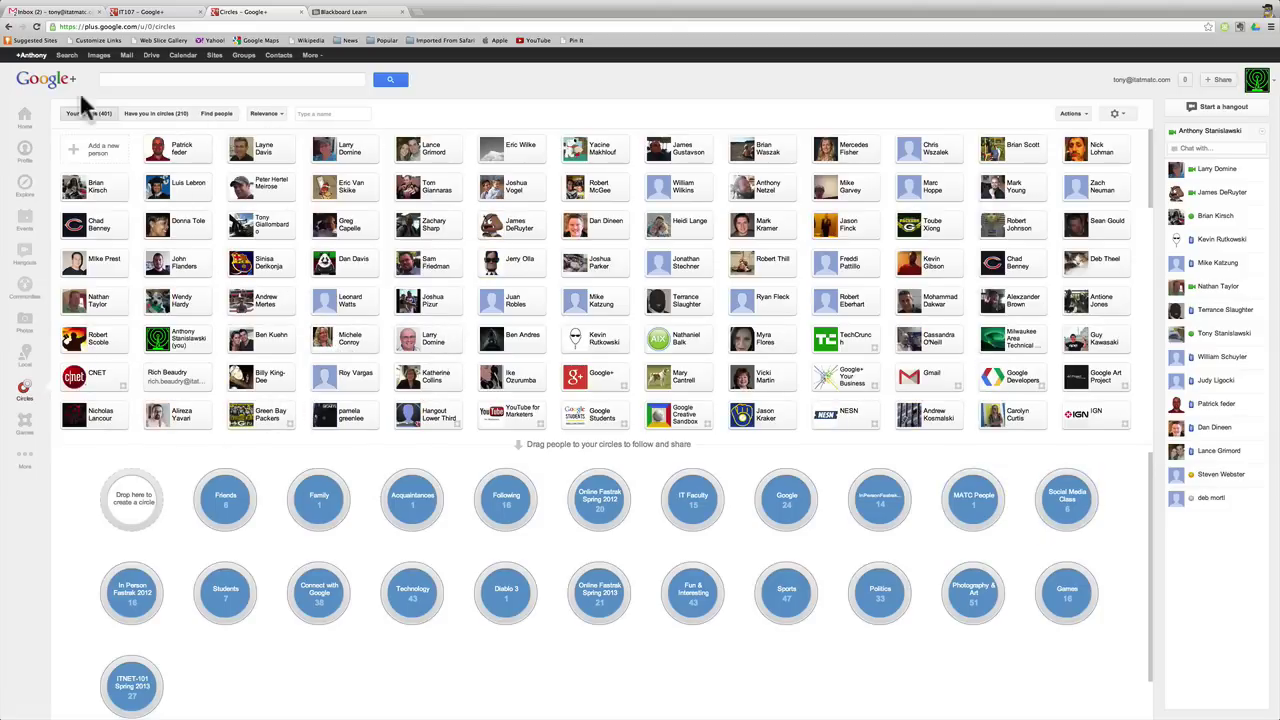
# Step: Return Home and browse the full list of suggested people you may know
pyautogui.click(31, 125)
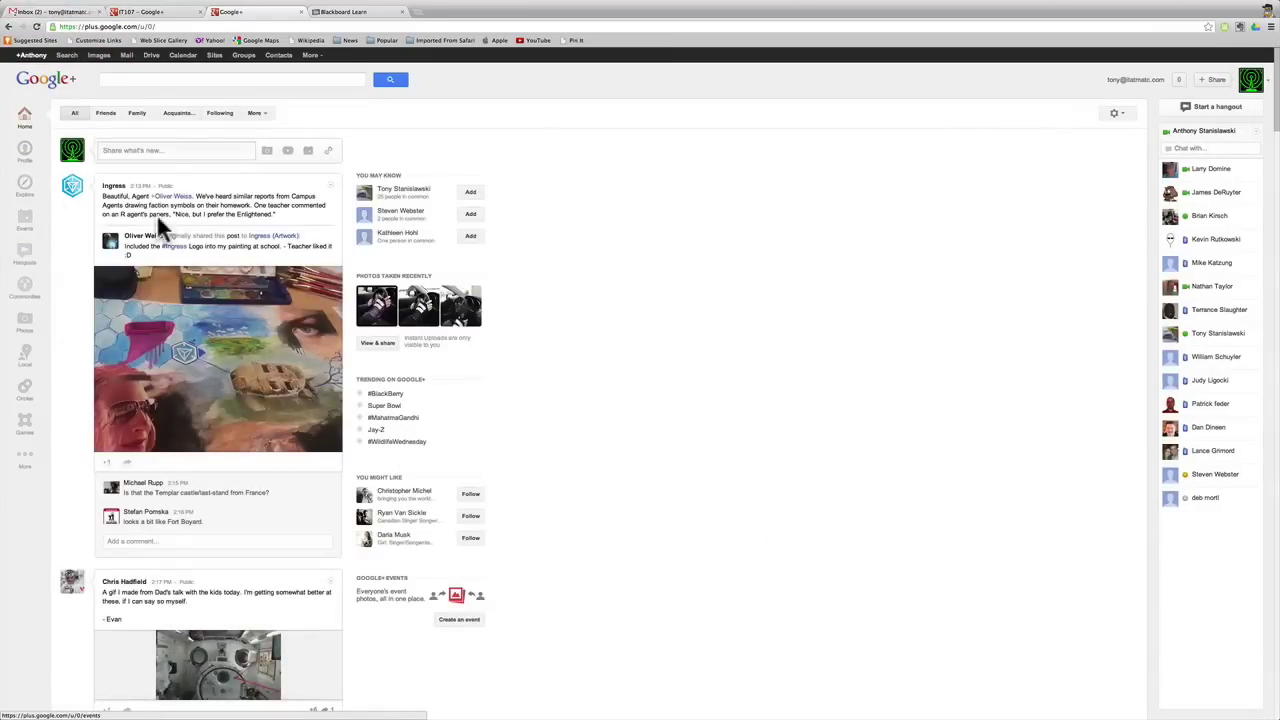
pyautogui.click(477, 175)
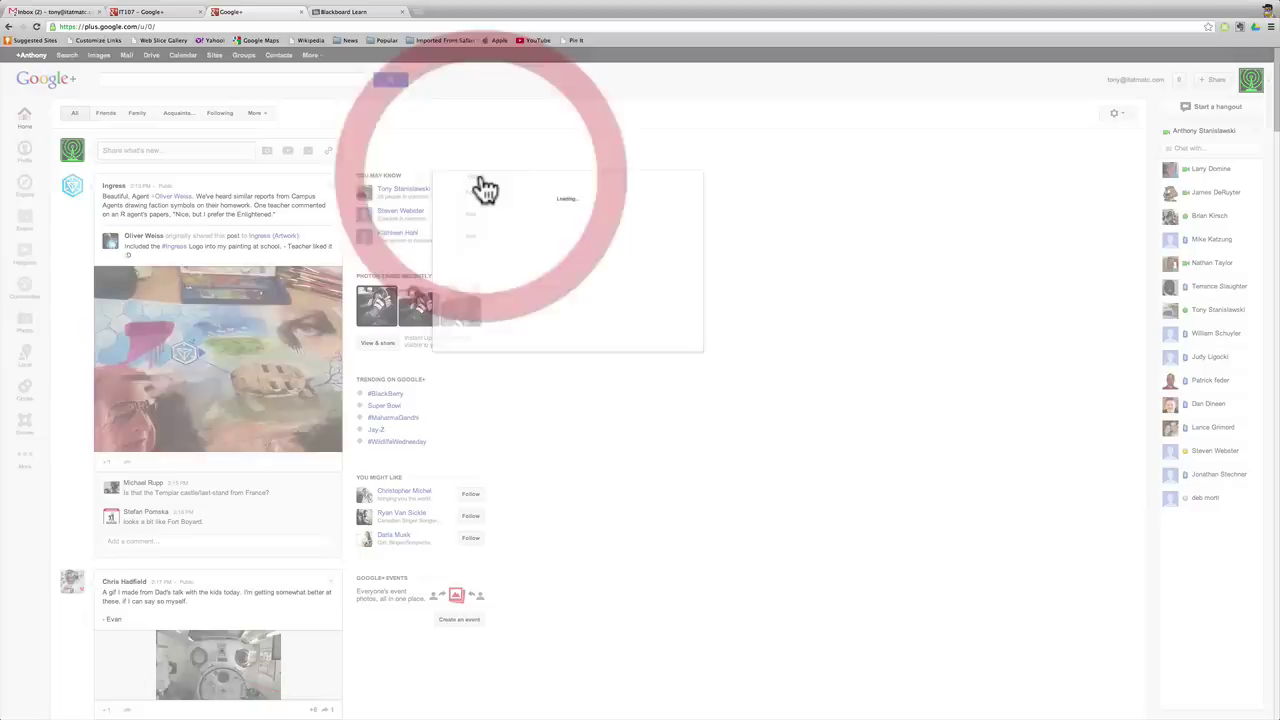
pyautogui.scroll(-3, 731, 350)
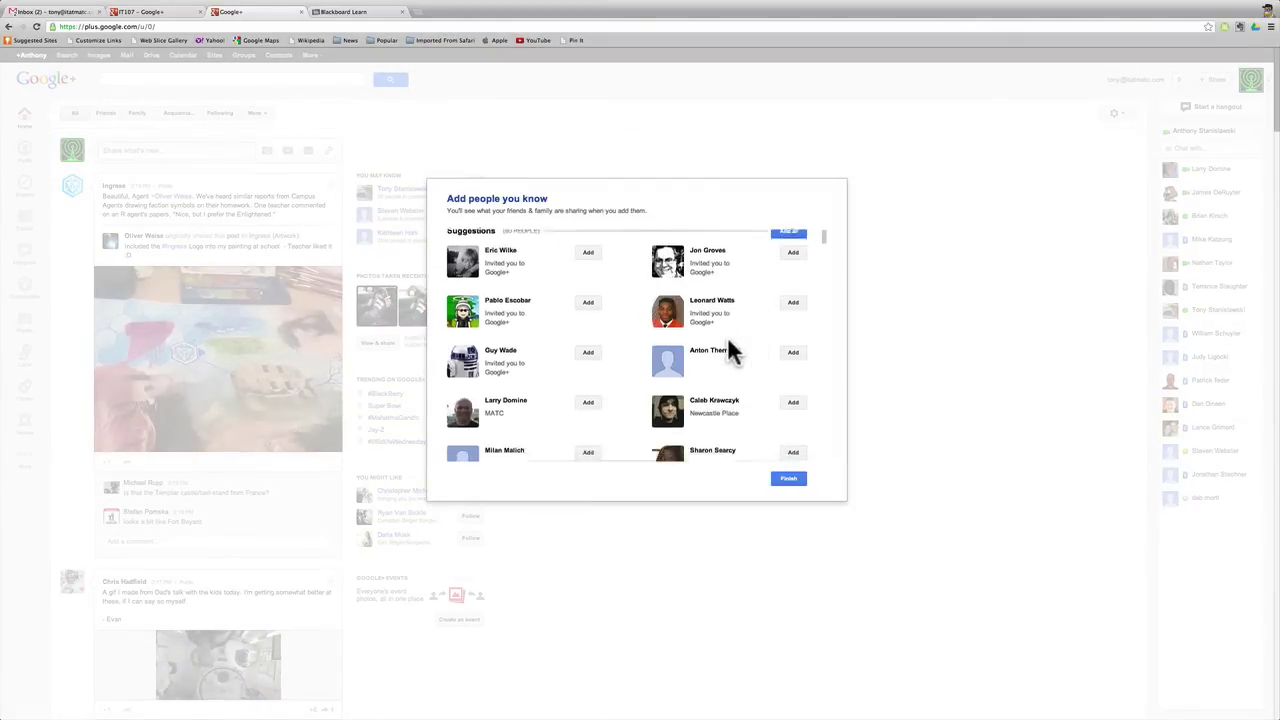
pyautogui.scroll(-4, 731, 350)
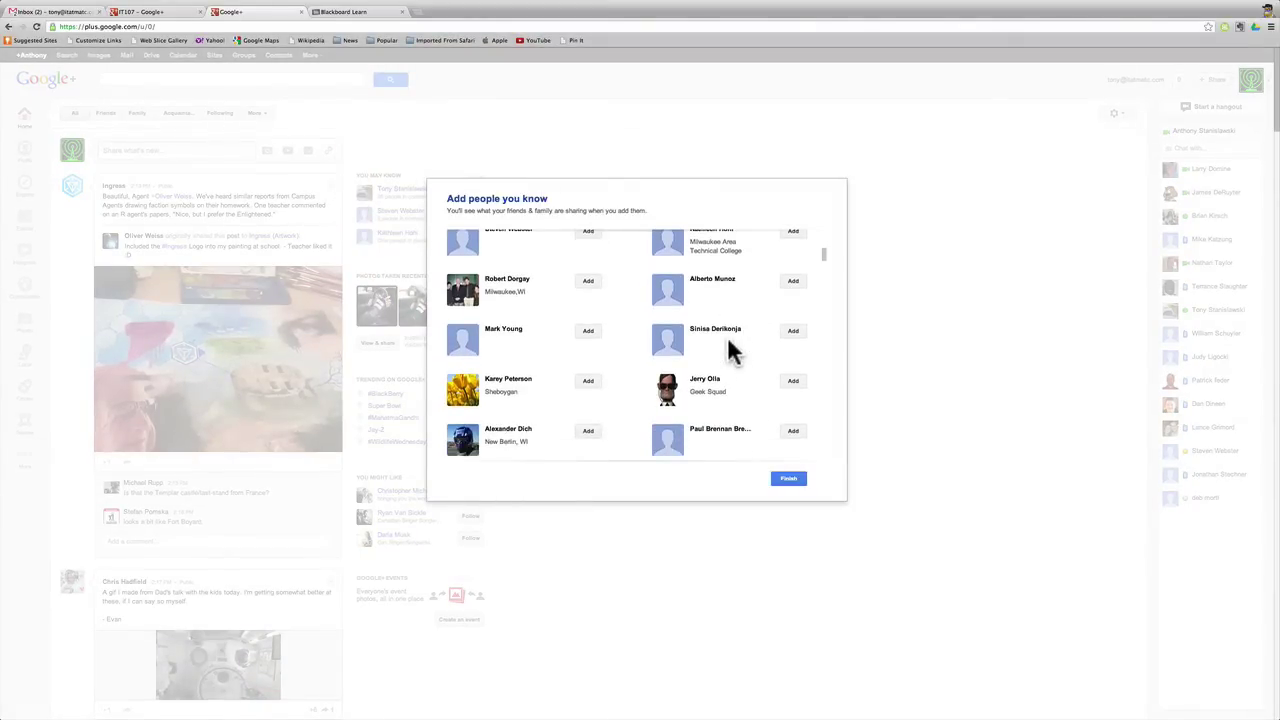
pyautogui.scroll(-5, 731, 350)
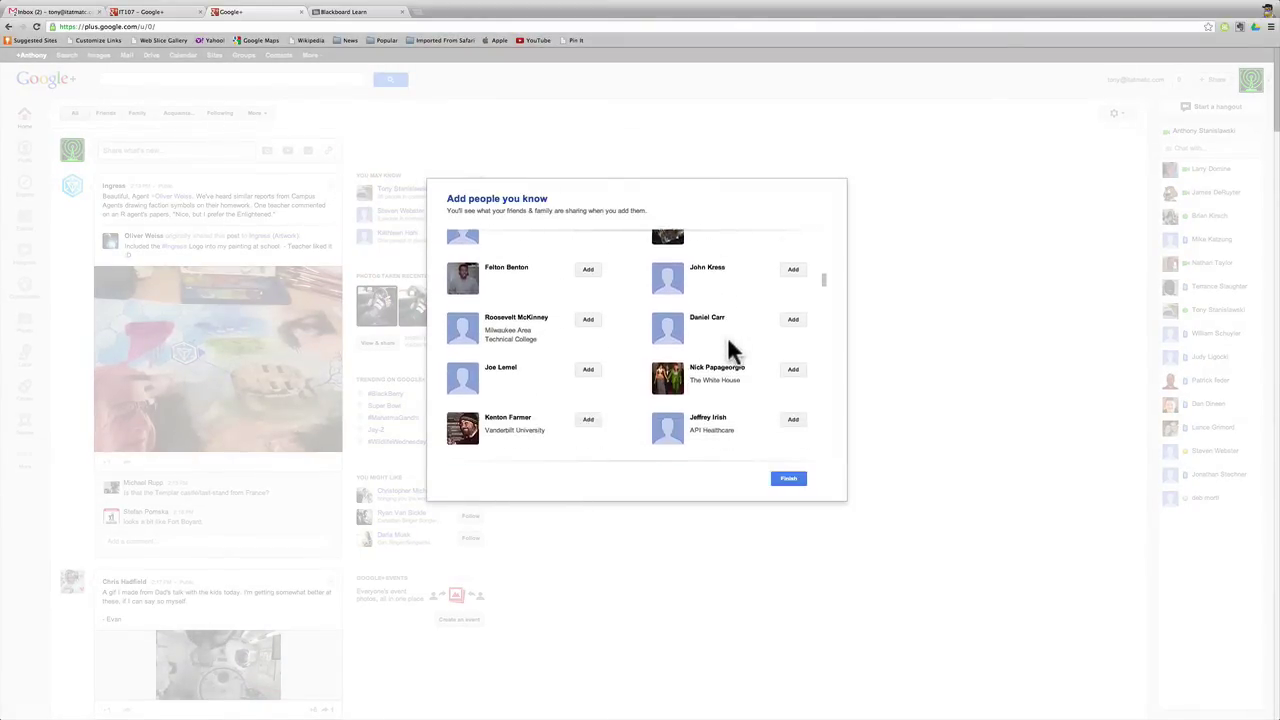
pyautogui.scroll(-6, 731, 350)
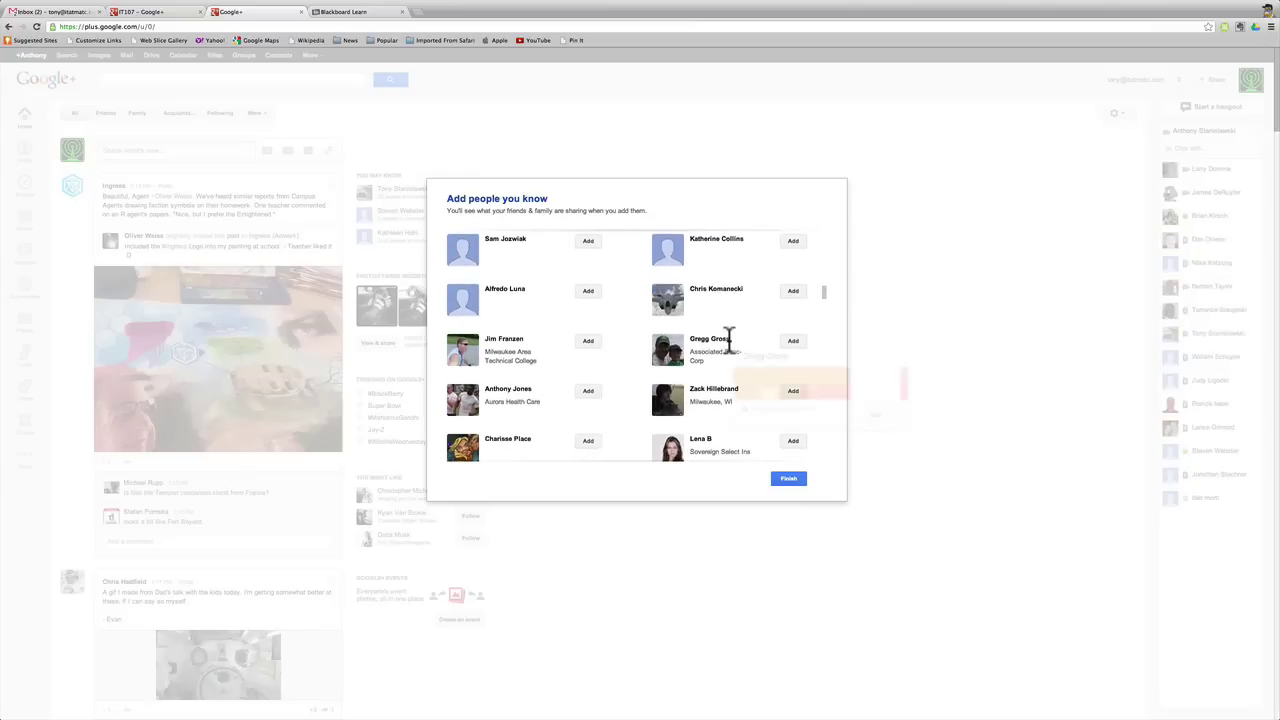
pyautogui.scroll(-3, 729, 338)
pyautogui.scroll(5, 729, 338)
pyautogui.scroll(-4, 729, 338)
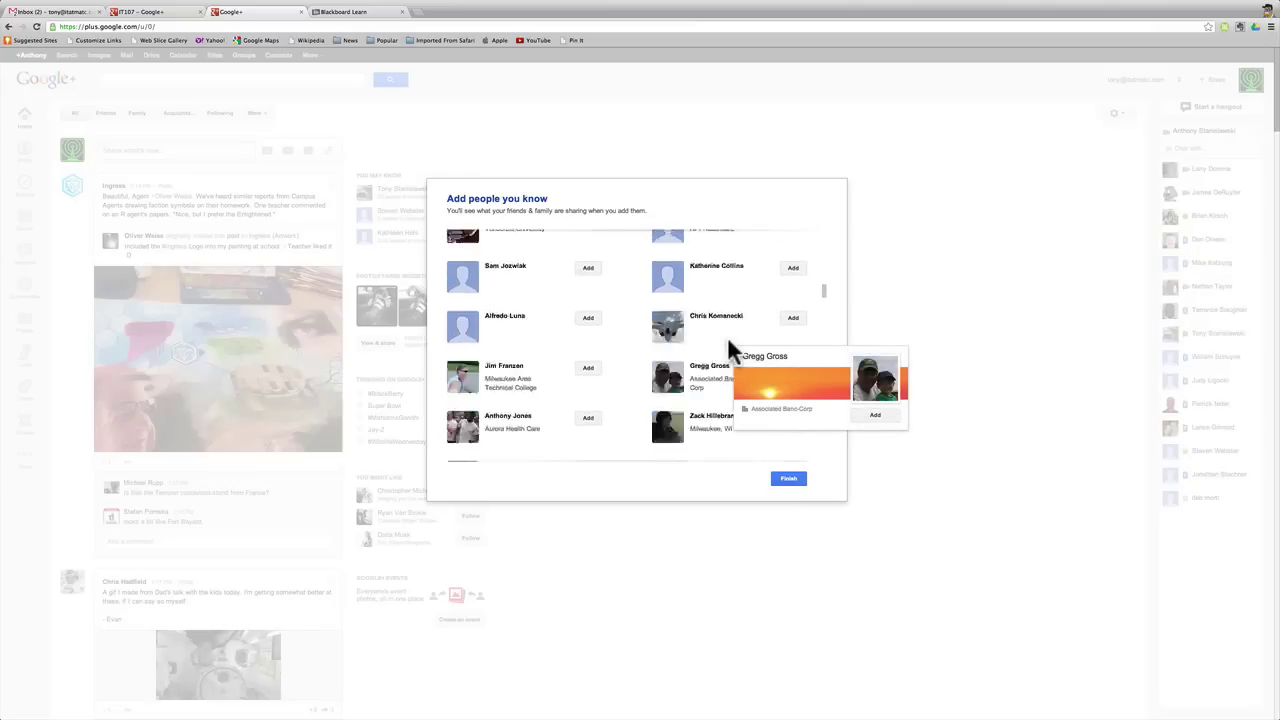
pyautogui.scroll(-3, 729, 340)
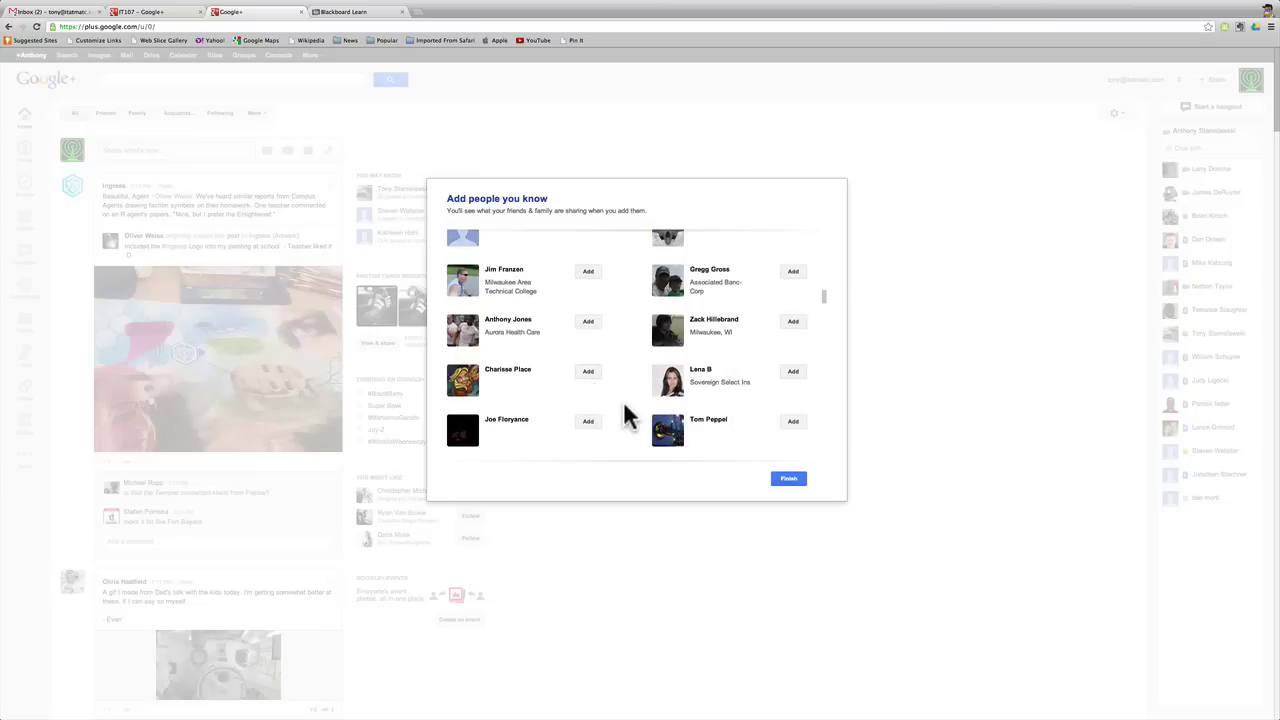
# Step: Check a suggested person's circle choices without adding anyone, then finish the suggestions dialog
pyautogui.click(588, 371)
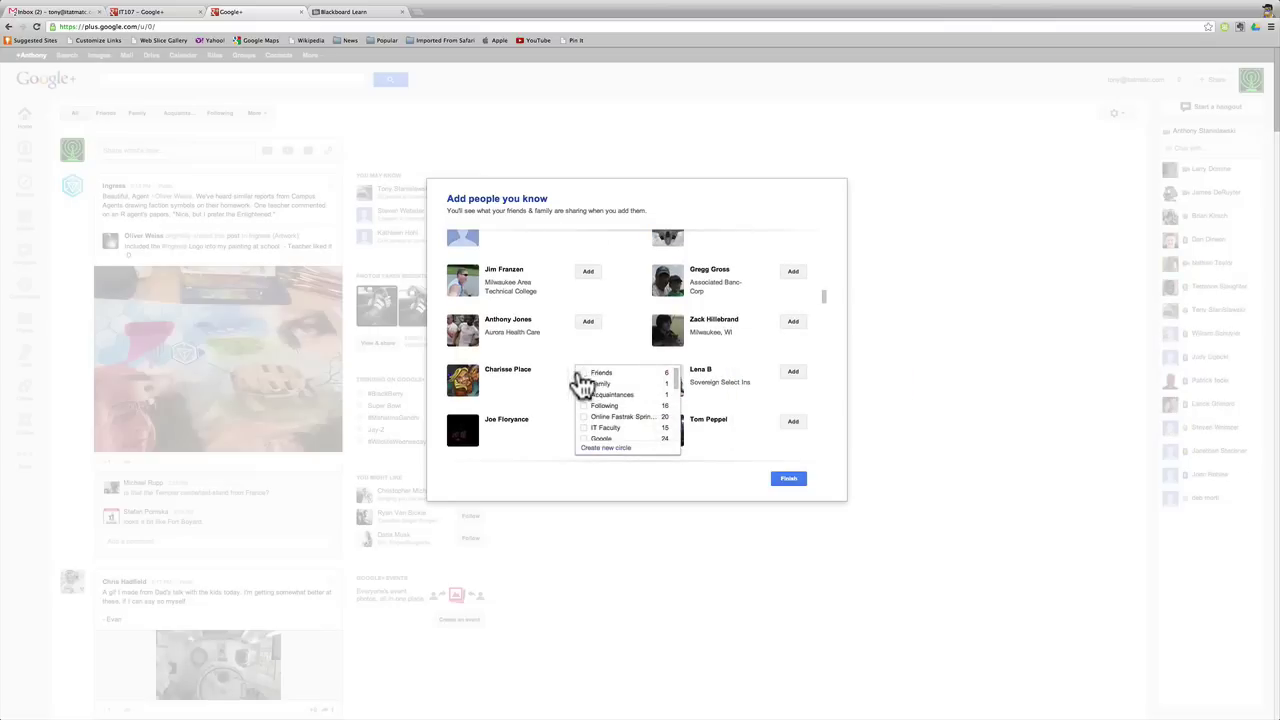
pyautogui.moveTo(497, 372)
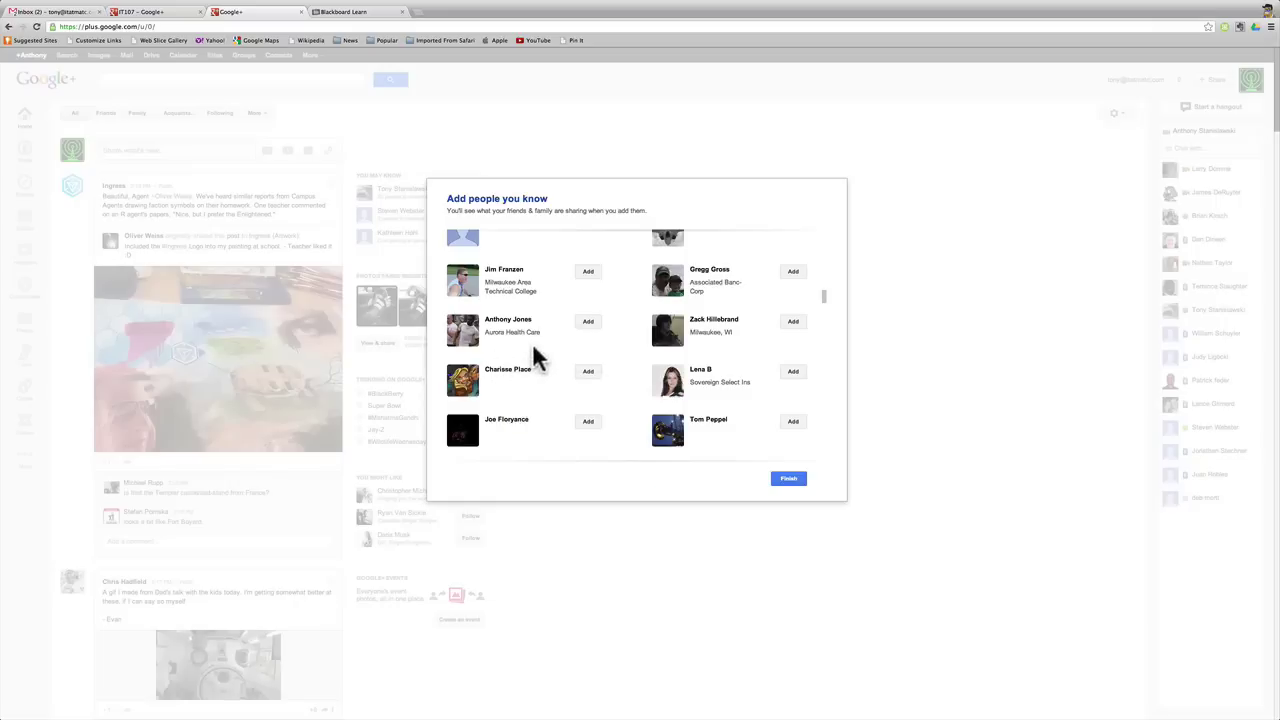
pyautogui.moveTo(592, 380)
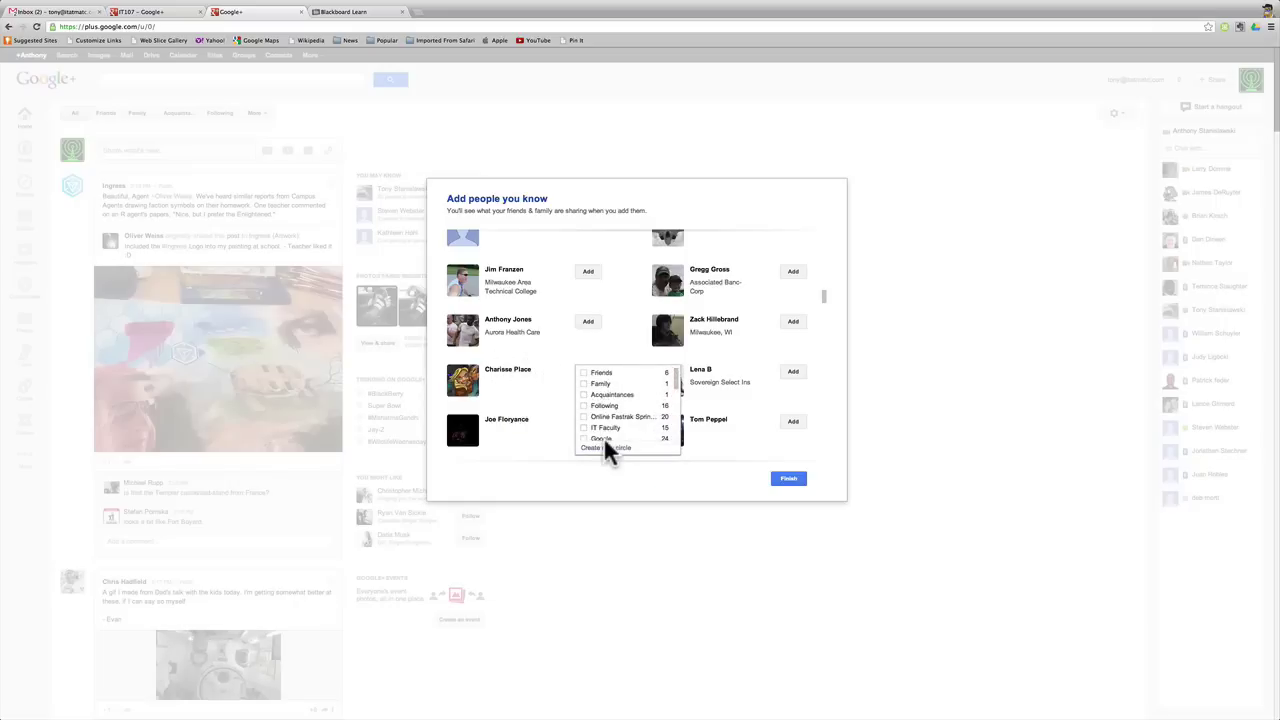
pyautogui.scroll(-1, 632, 440)
pyautogui.scroll(-5, 634, 440)
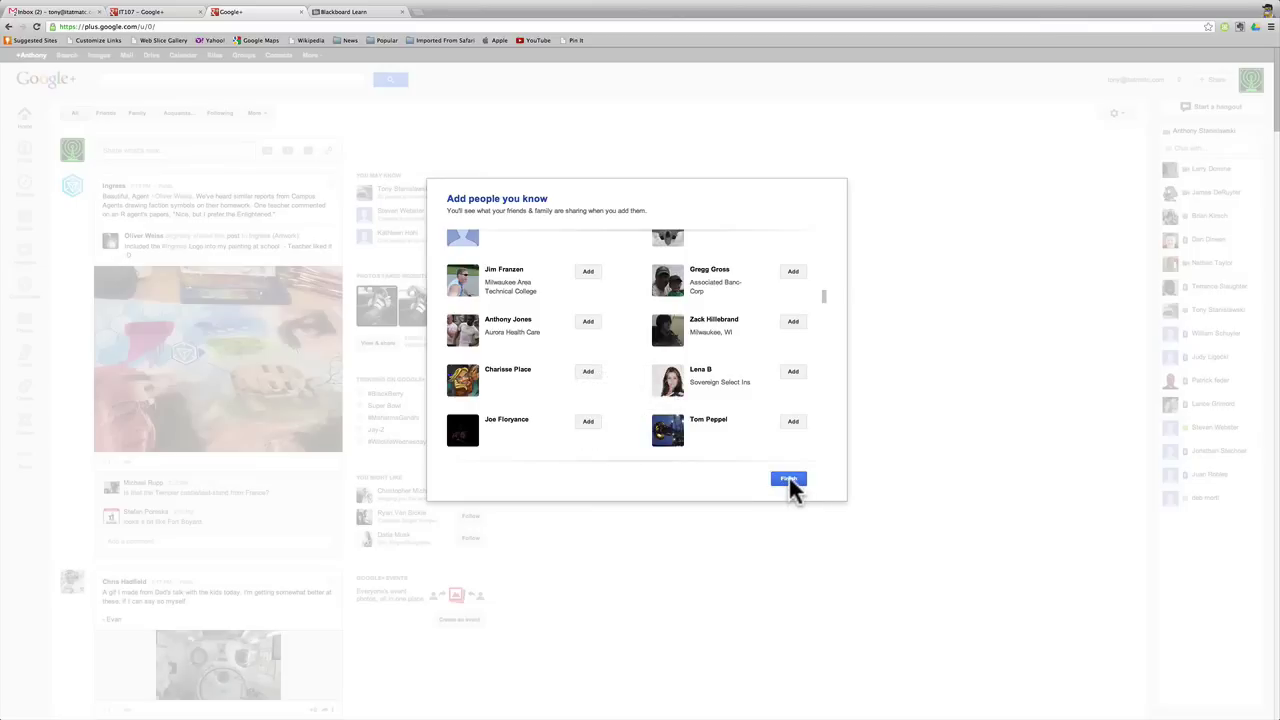
pyautogui.click(789, 481)
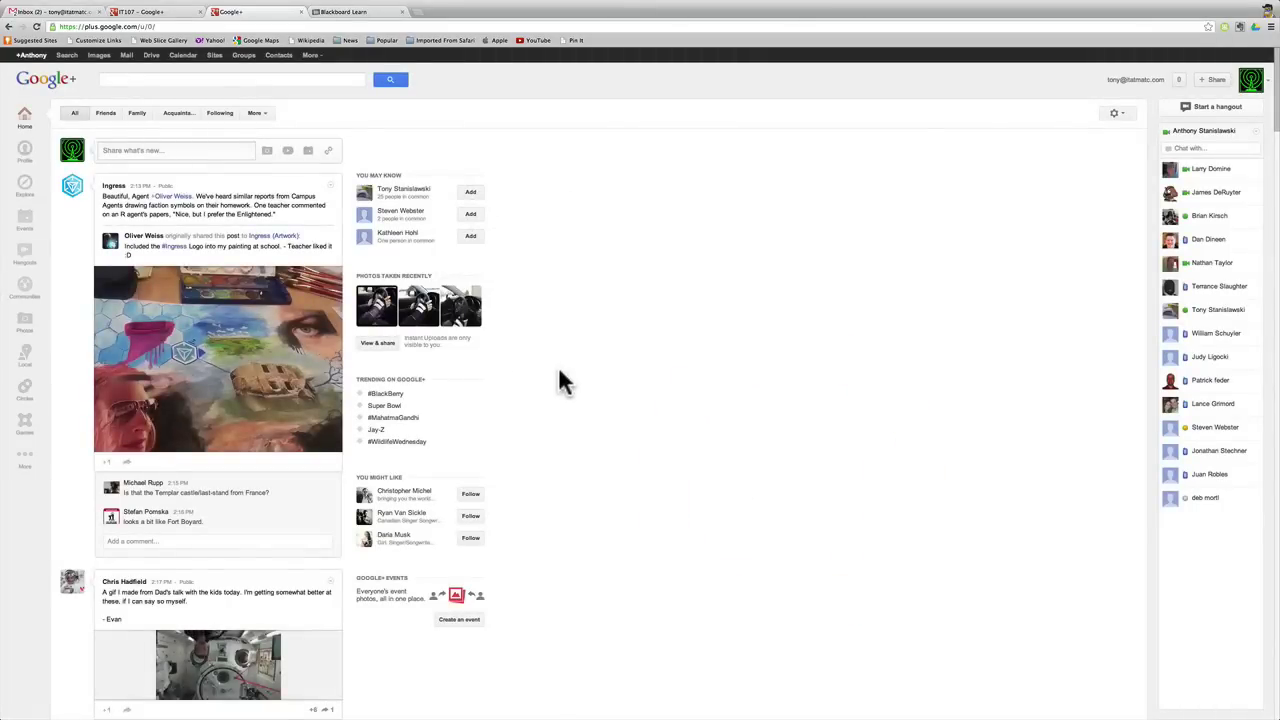
# Step: On the Circles page, open the Online Fastrak Spring 2013 circle to list its 21 members
pyautogui.click(26, 405)
pyautogui.scroll(-1, 450, 426)
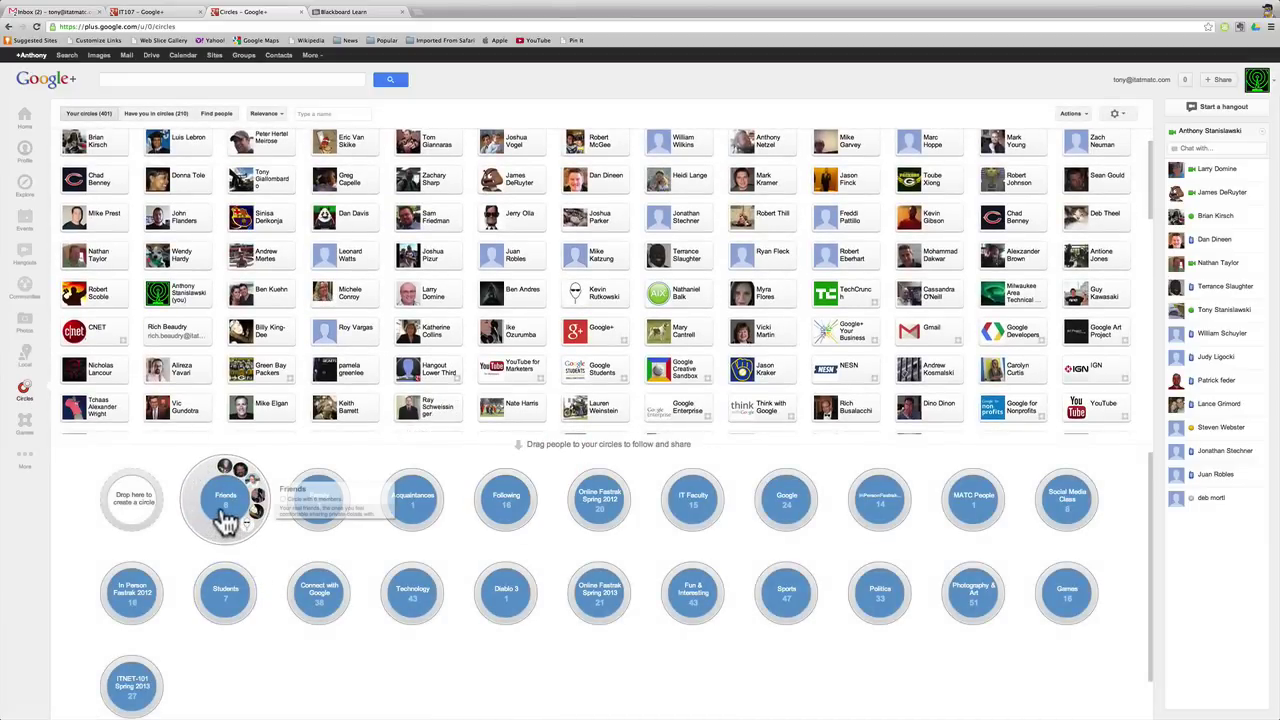
pyautogui.moveTo(130, 510)
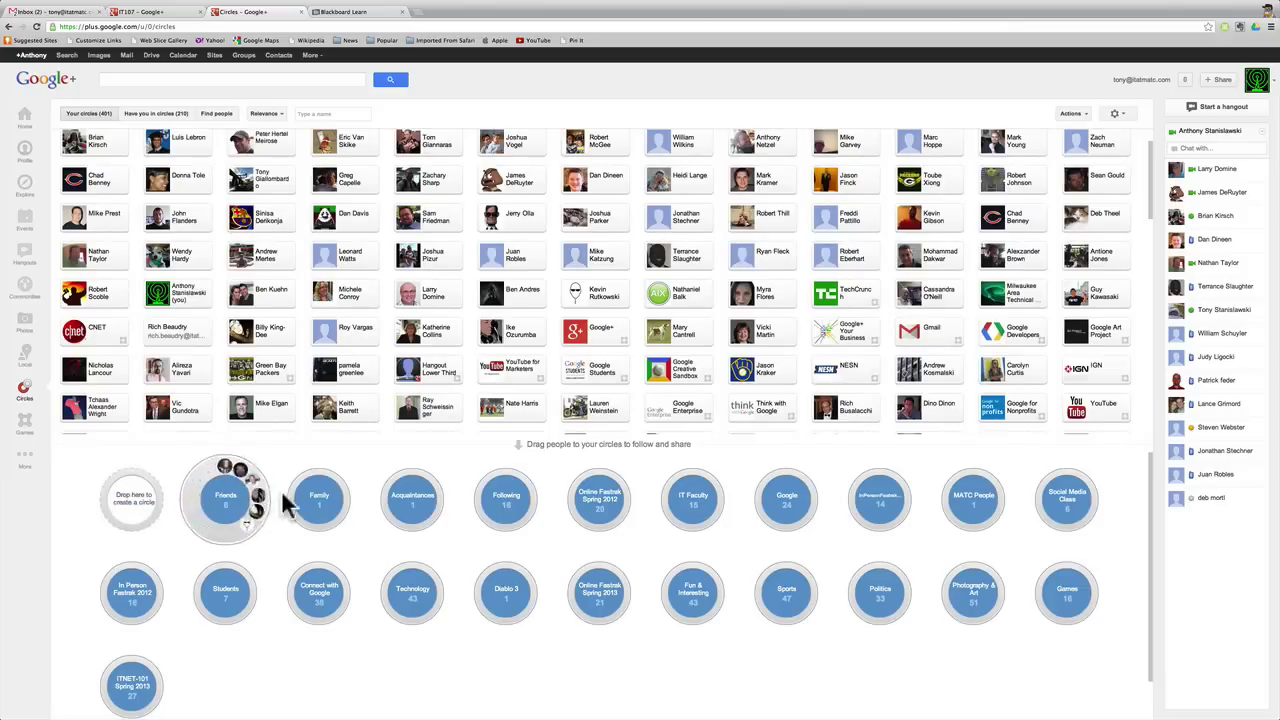
pyautogui.moveTo(545, 497)
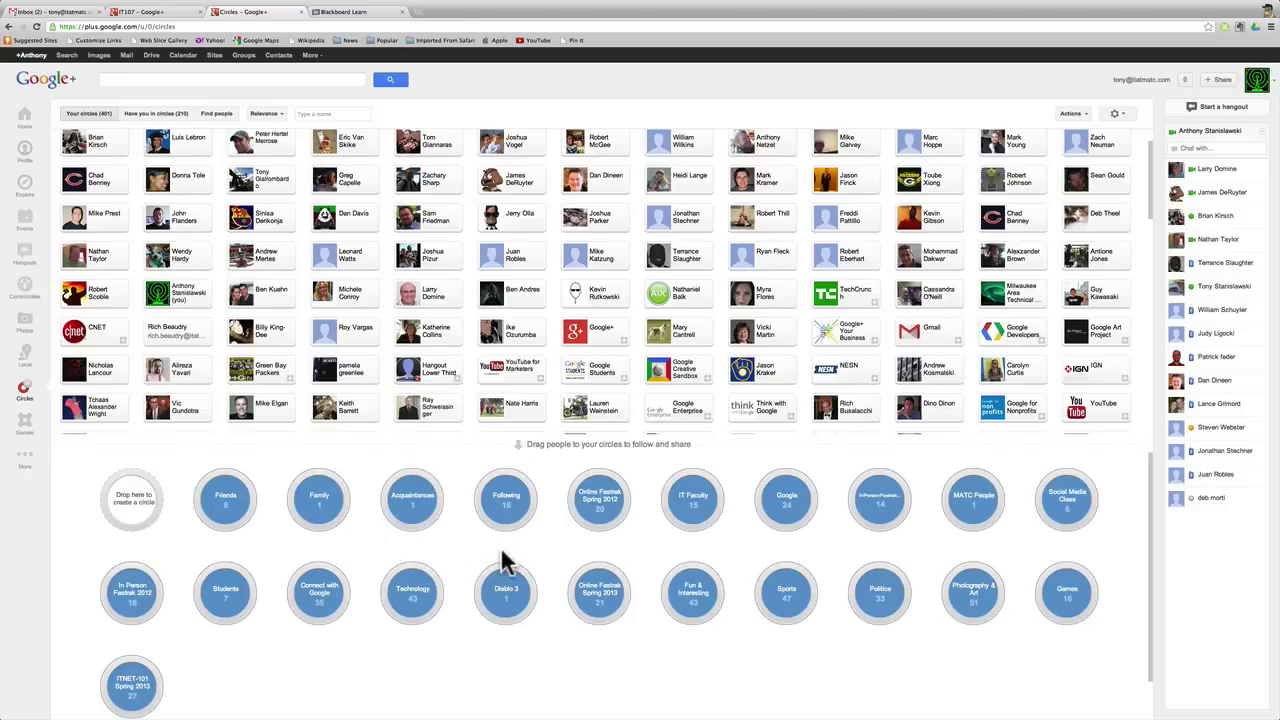
pyautogui.moveTo(602, 592)
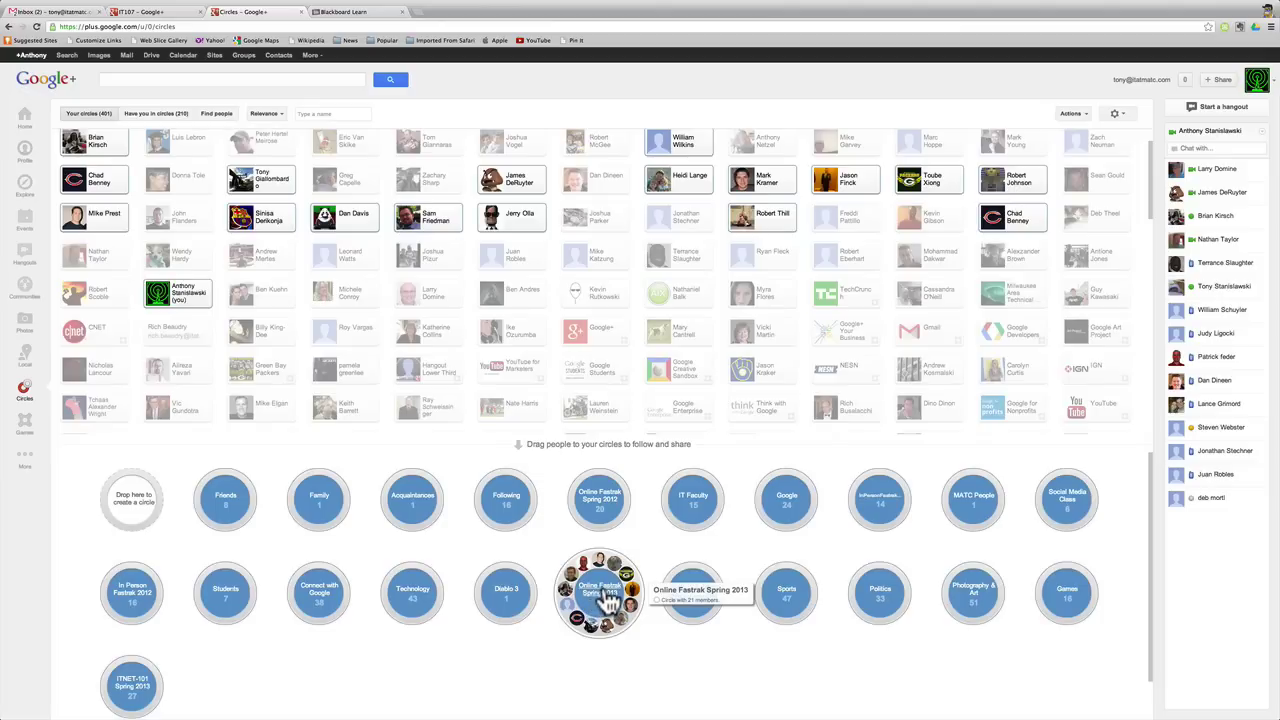
pyautogui.click(611, 600)
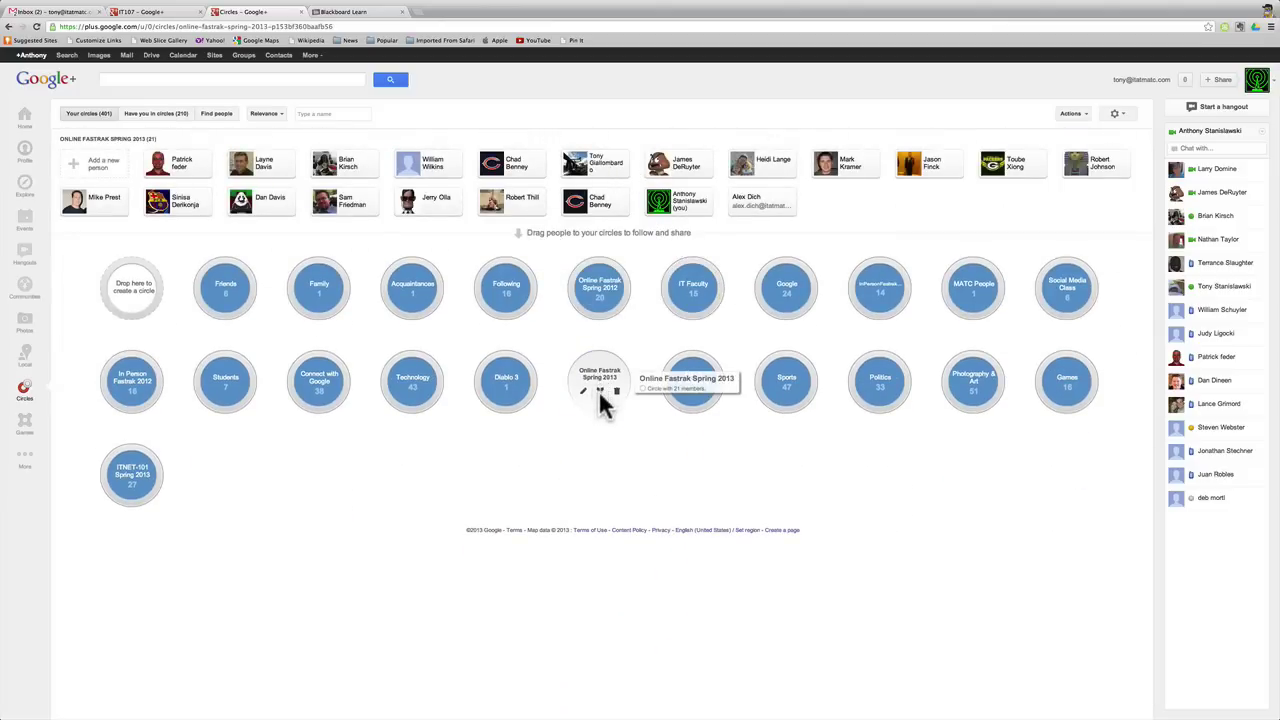
# Step: Close the 2013 circle and return to the Circles view of all 401 people
pyautogui.click(26, 394)
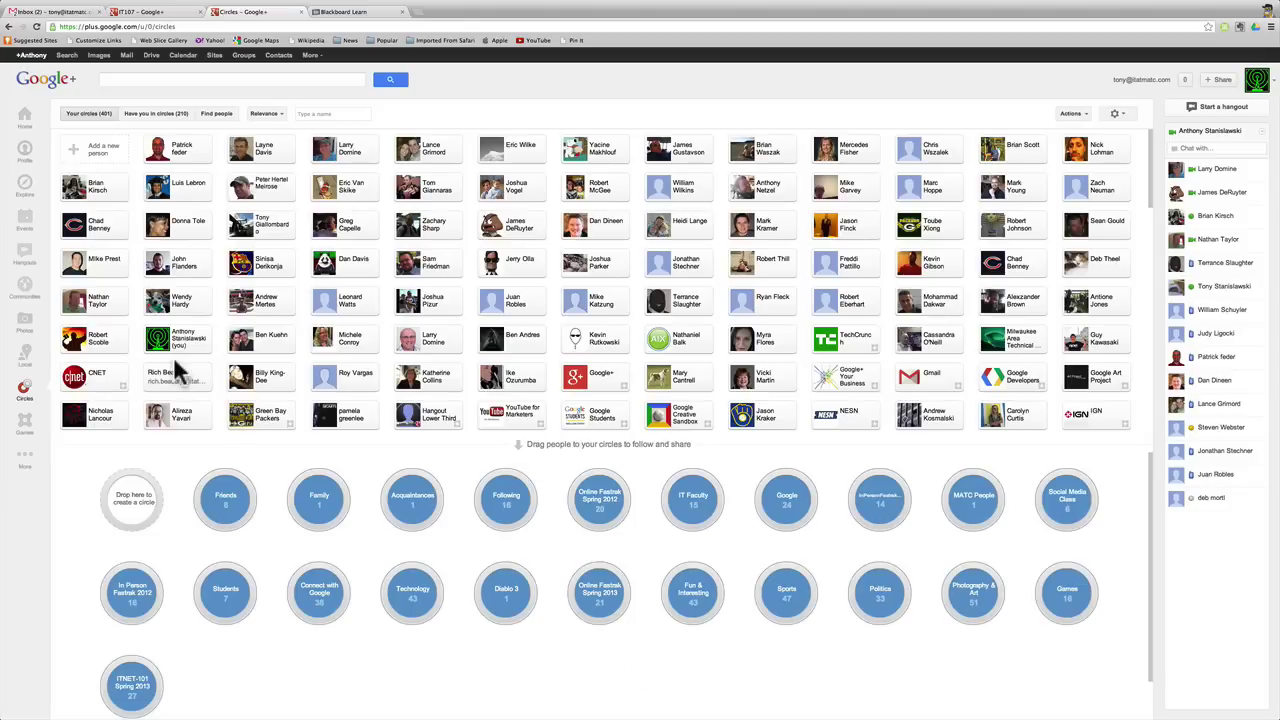
# Step: Go to the Home stream and filter it by Friends, then by Family
pyautogui.click(31, 119)
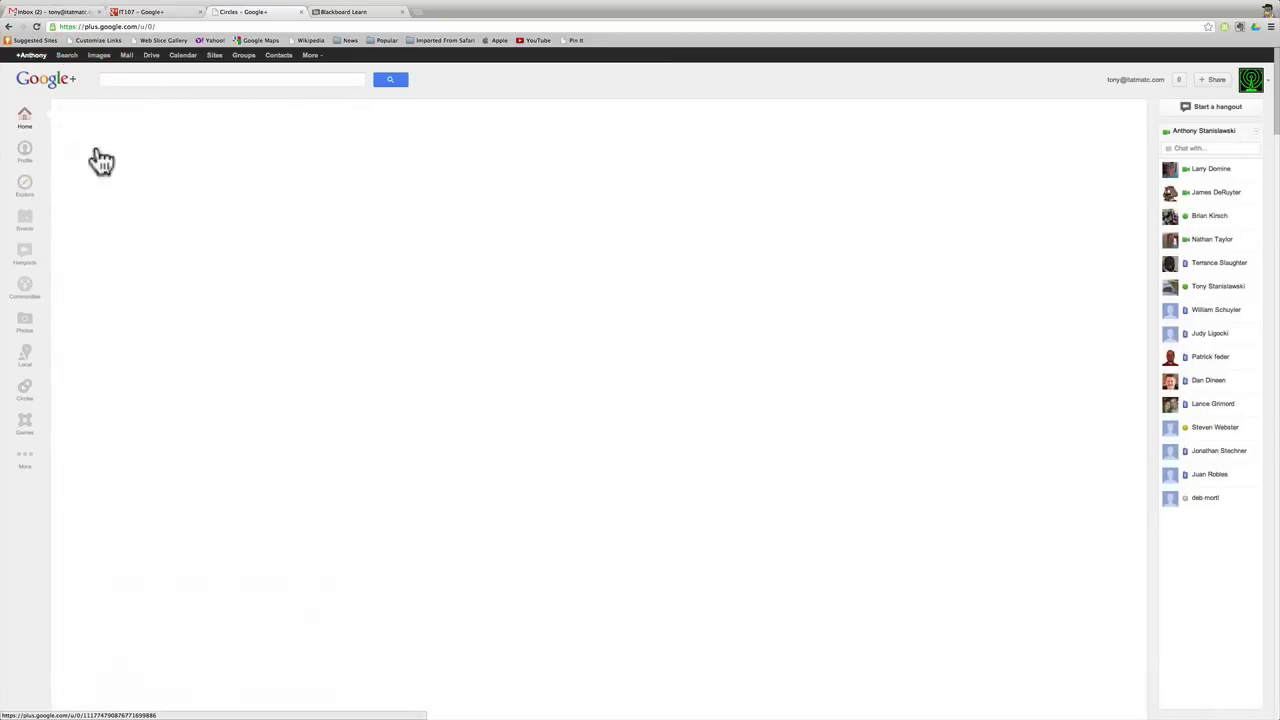
pyautogui.click(106, 113)
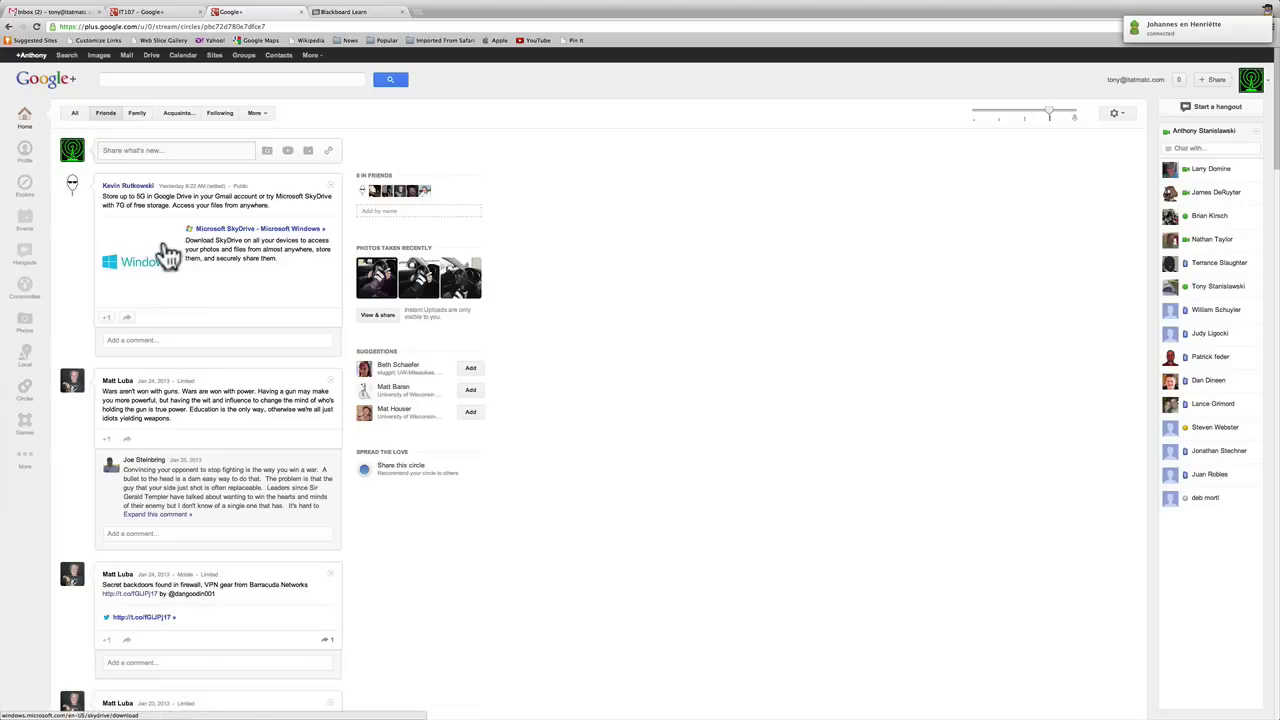
pyautogui.click(137, 113)
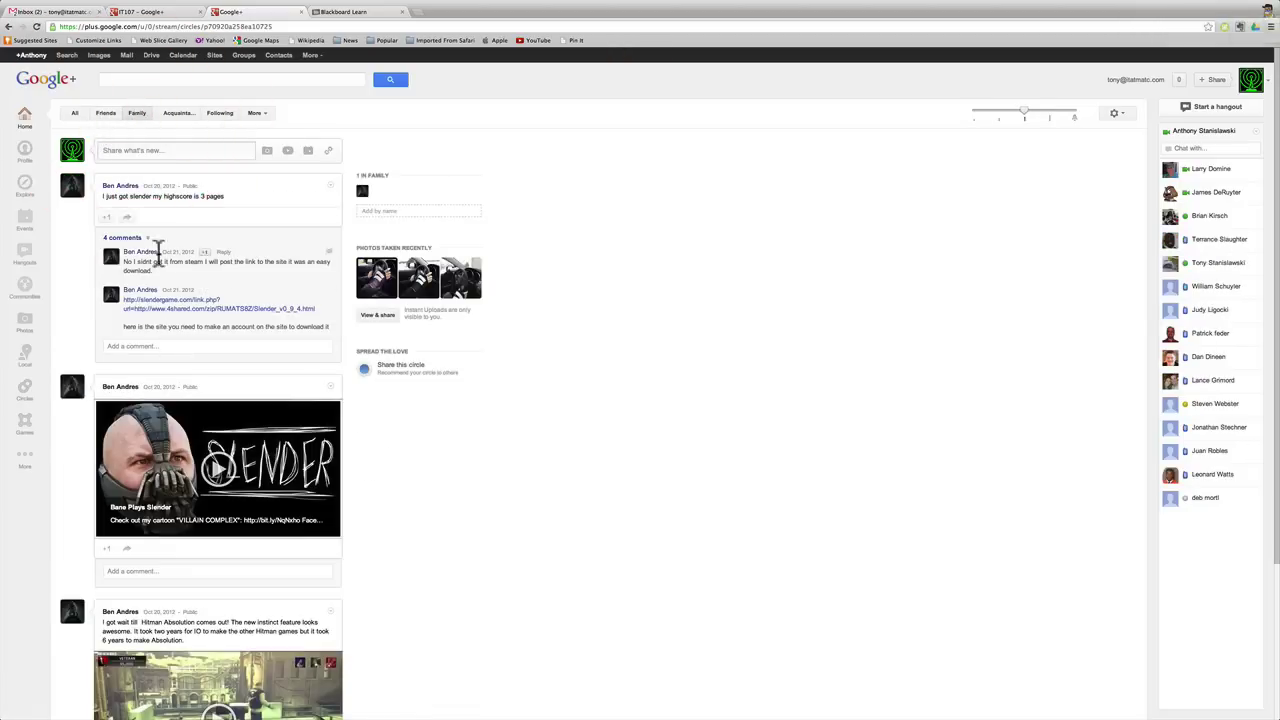
pyautogui.scroll(-3, 231, 370)
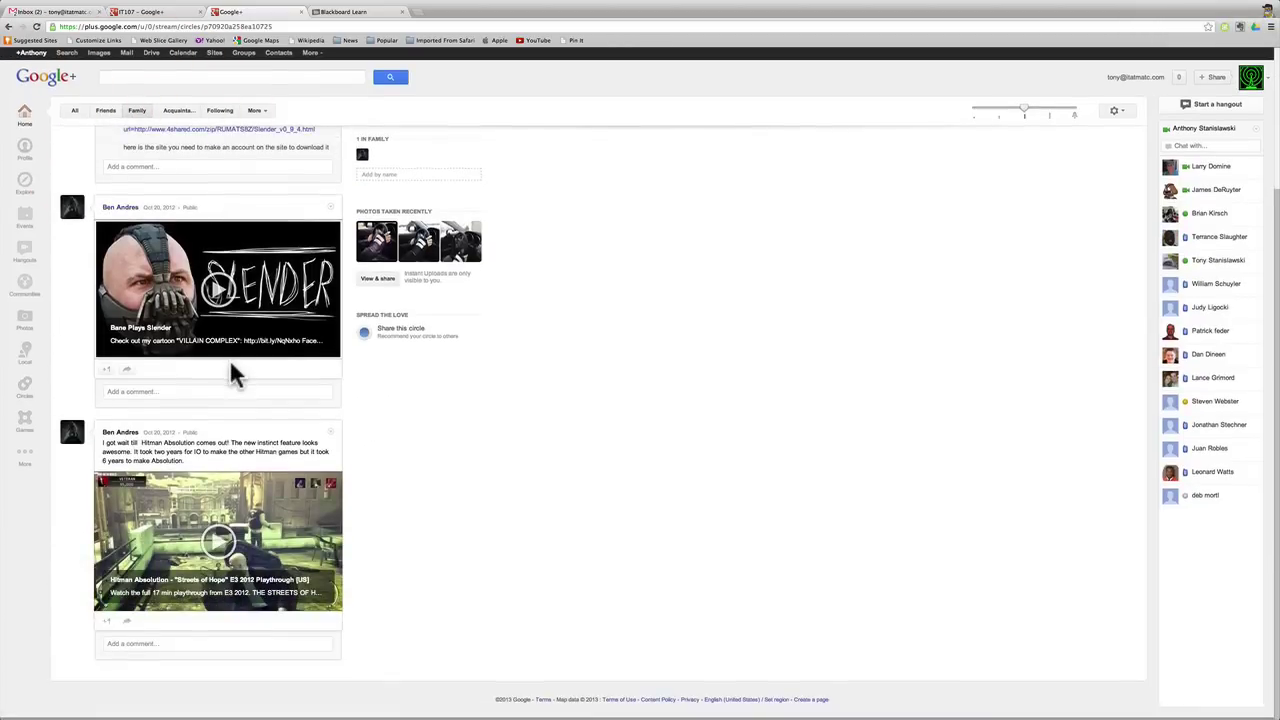
pyautogui.scroll(3, 230, 362)
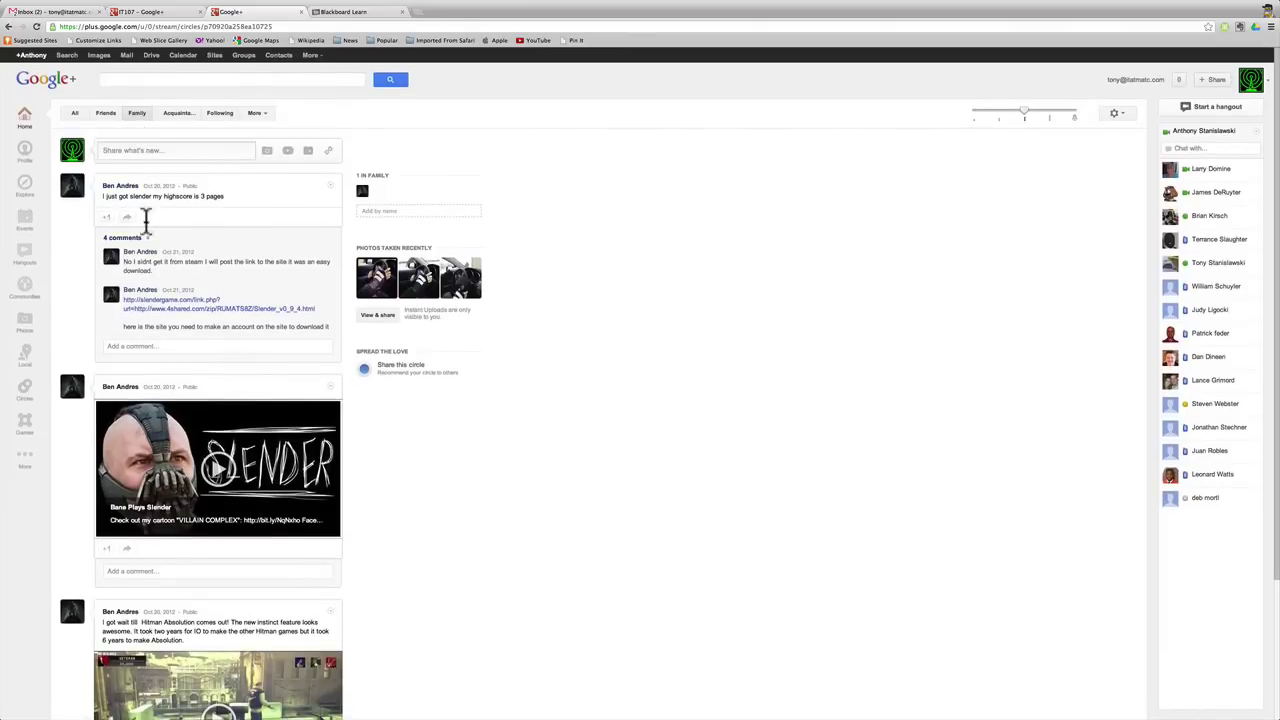
# Step: Filter the stream to the Acquaintances circle and scroll through its posts
pyautogui.click(174, 113)
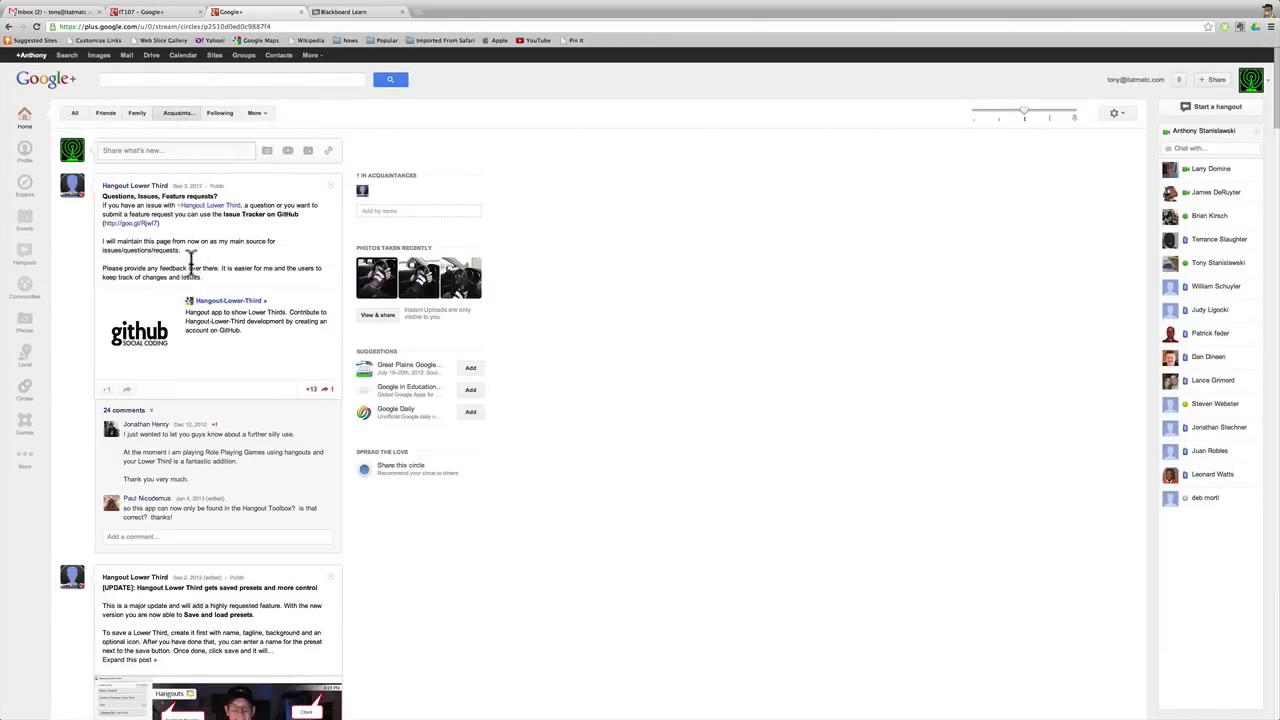
pyautogui.scroll(-3, 190, 264)
pyautogui.scroll(3, 189, 269)
pyautogui.scroll(-2, 187, 254)
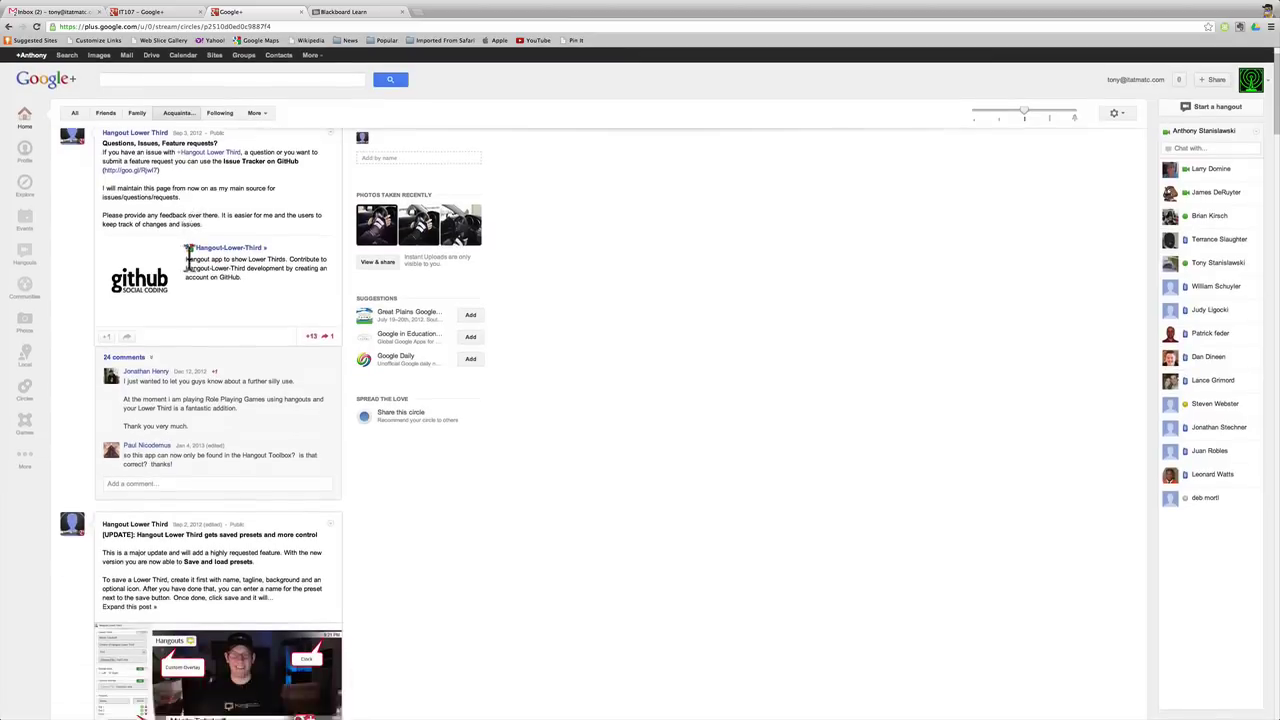
pyautogui.scroll(-4, 190, 264)
pyautogui.scroll(4, 190, 264)
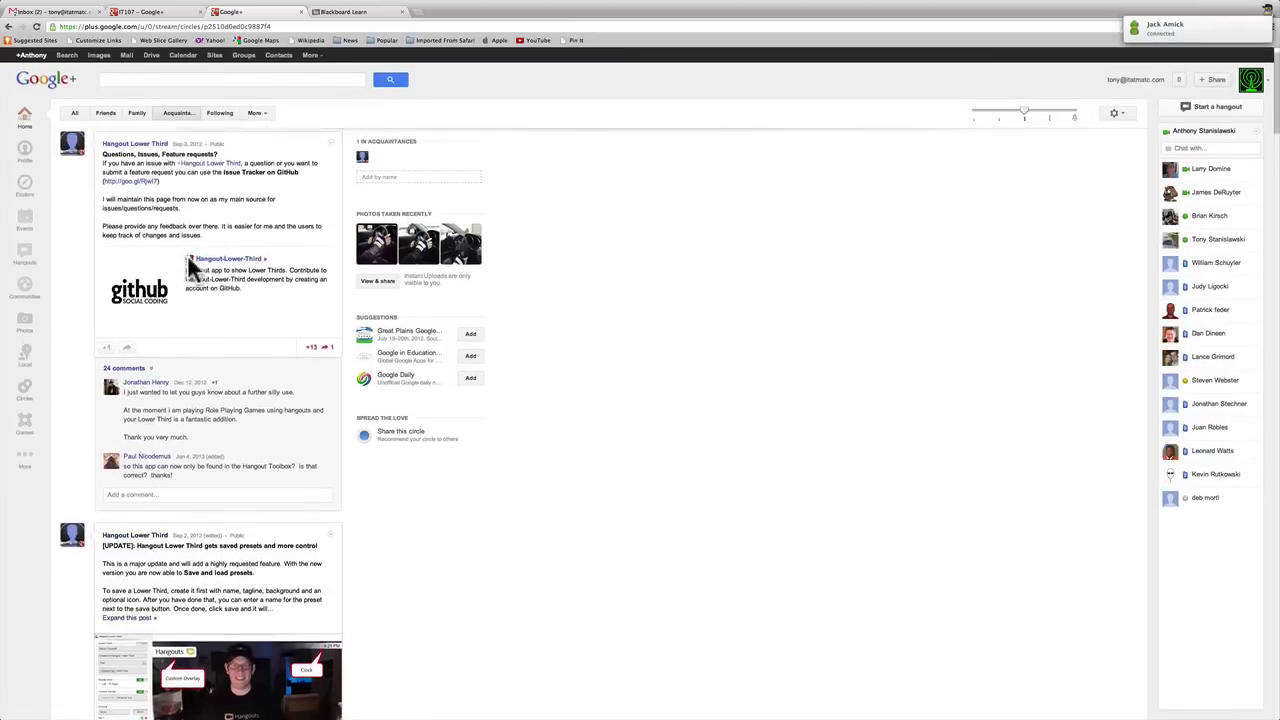
pyautogui.scroll(1, 187, 254)
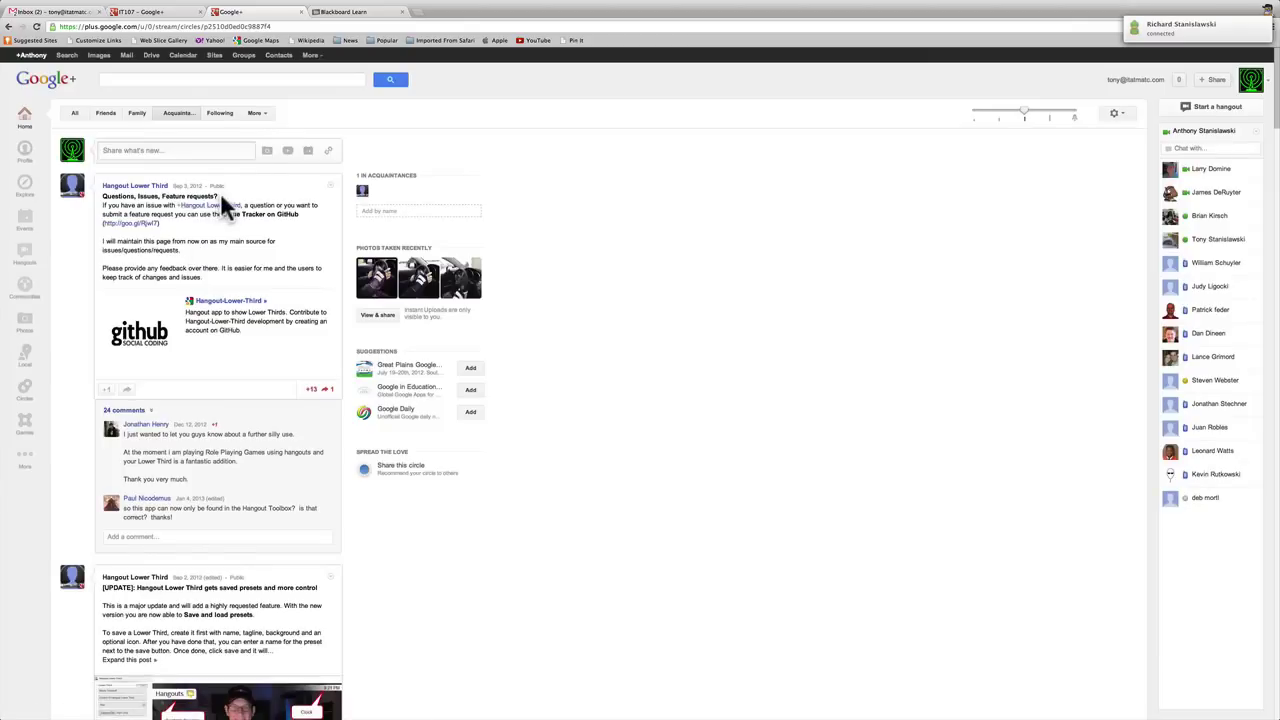
# Step: Filter the stream to Following's 16 members, then show the remaining circles
pyautogui.click(220, 114)
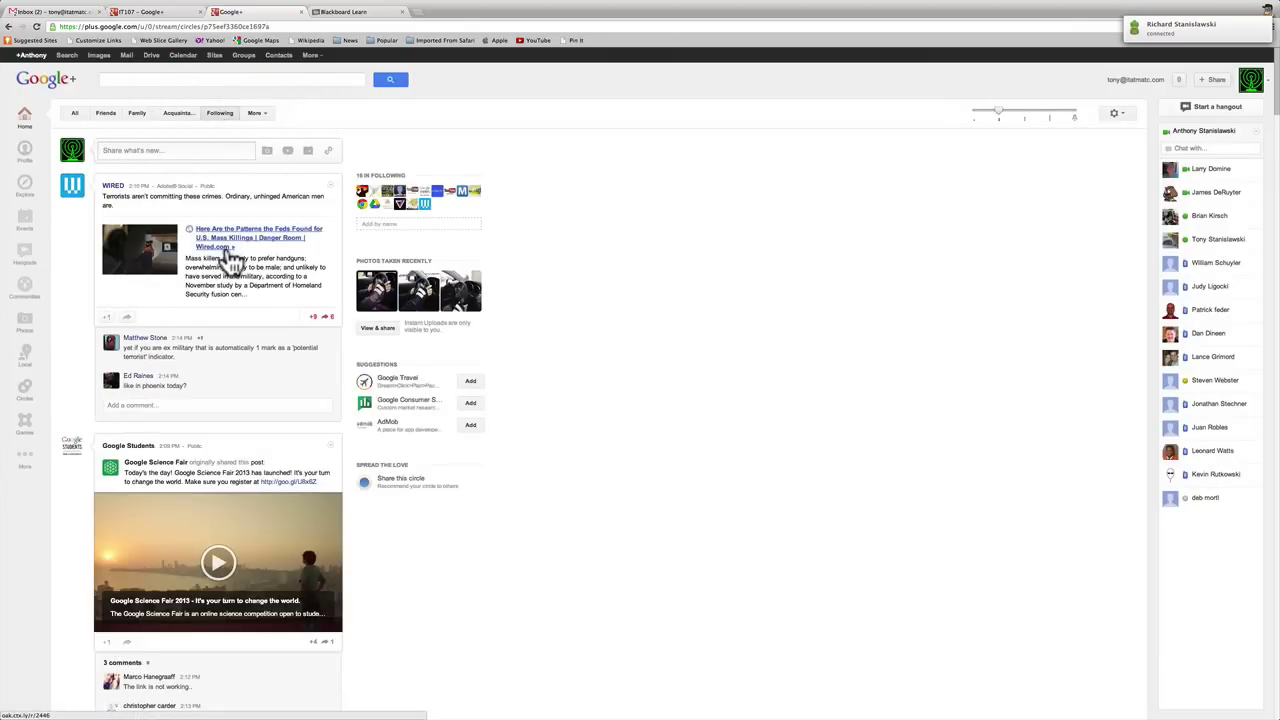
pyautogui.scroll(-1, 230, 255)
pyautogui.scroll(1, 229, 250)
pyautogui.scroll(1, 228, 245)
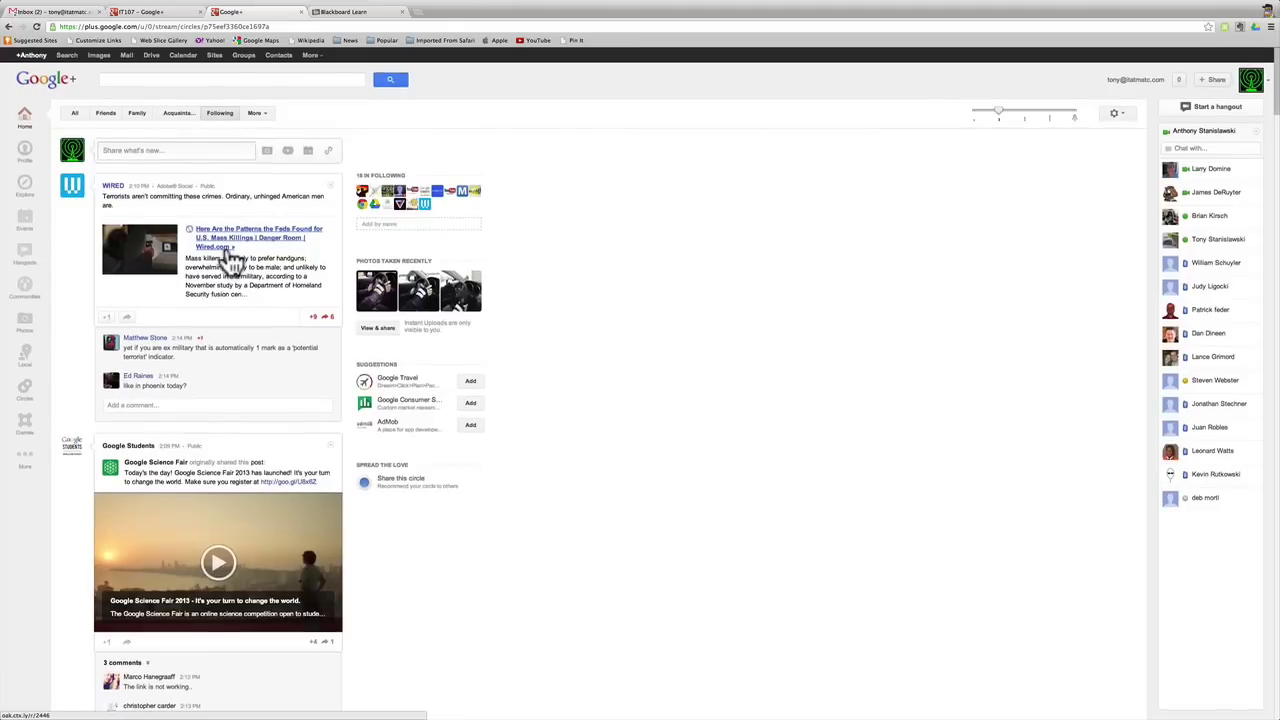
pyautogui.moveTo(368, 218)
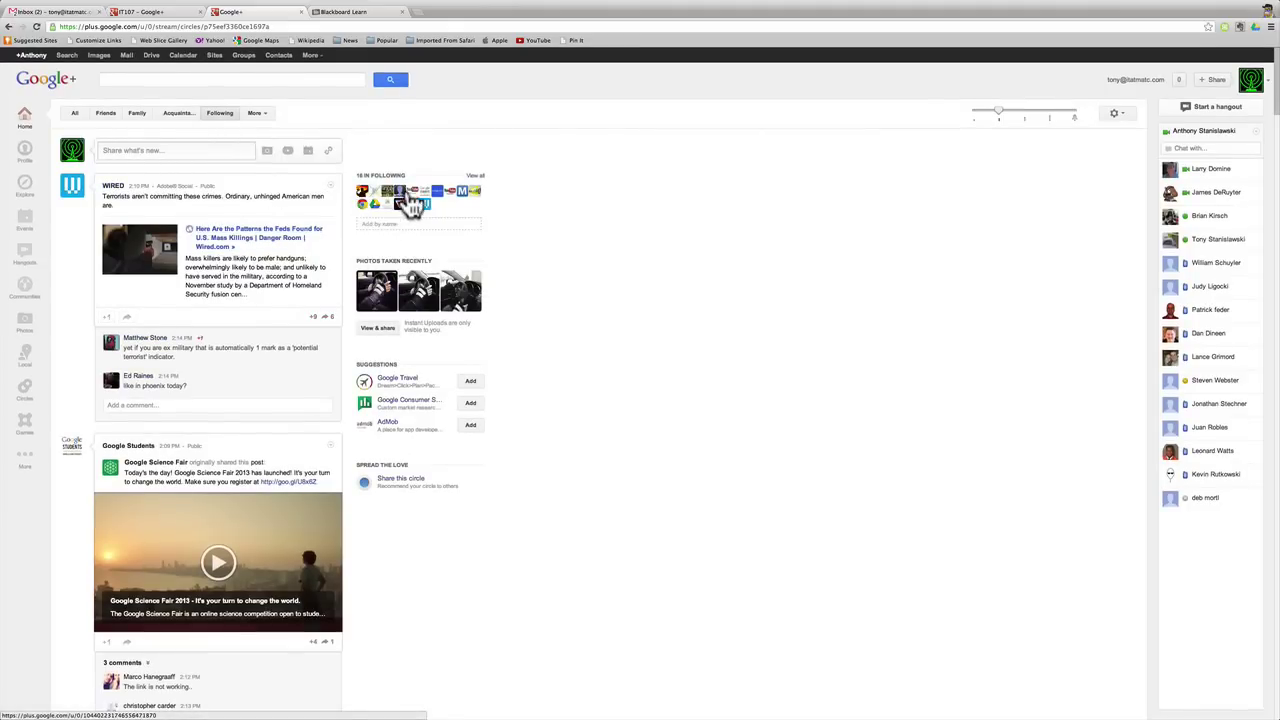
pyautogui.moveTo(410, 202)
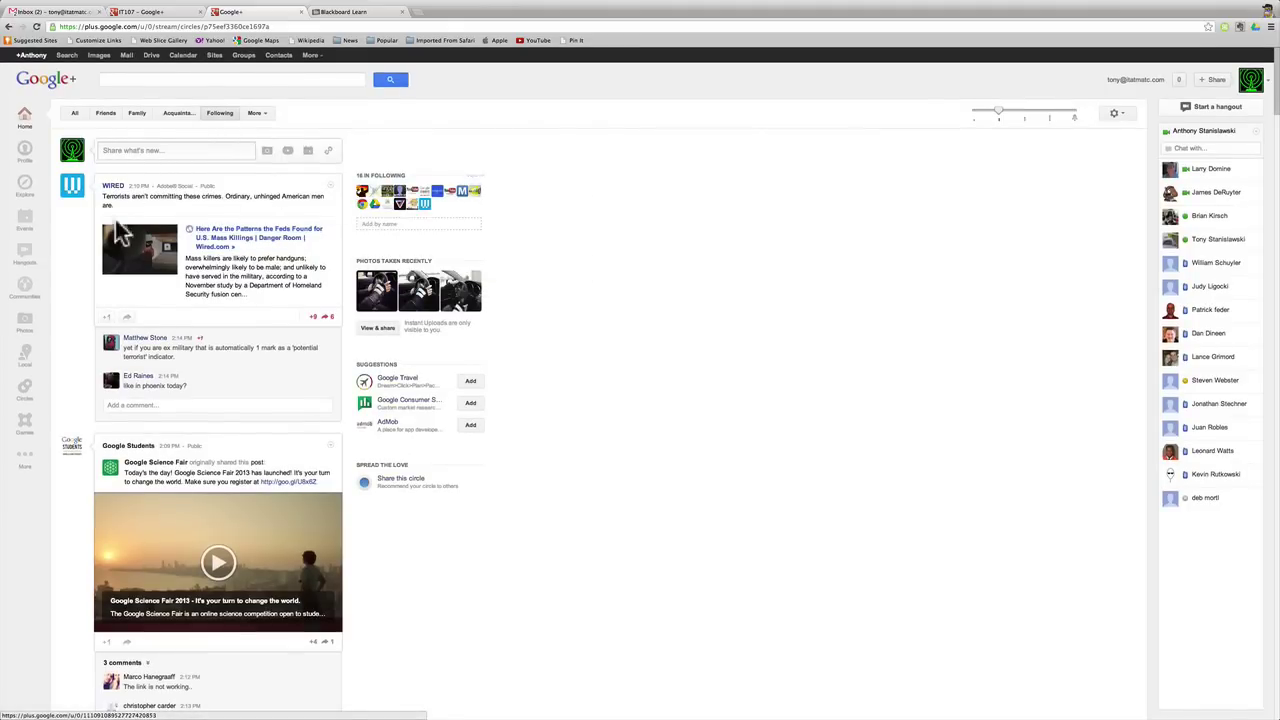
pyautogui.scroll(-5, 220, 325)
pyautogui.scroll(5, 218, 325)
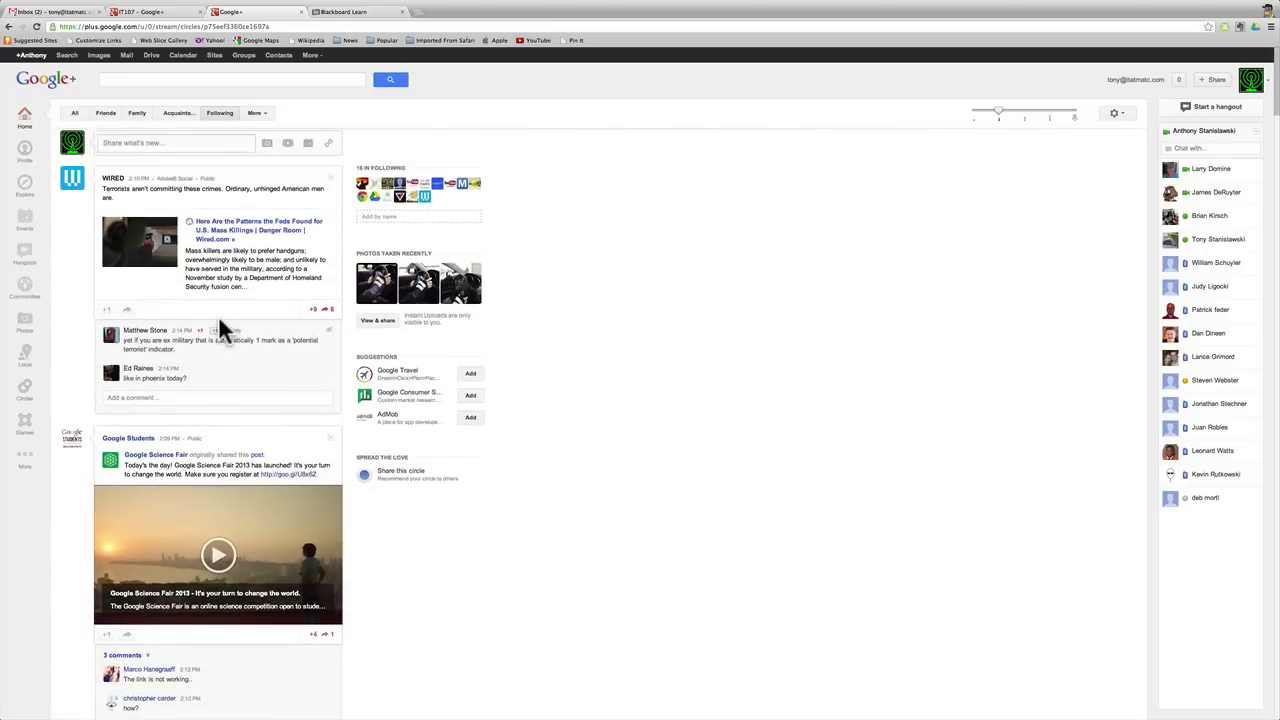
pyautogui.click(258, 112)
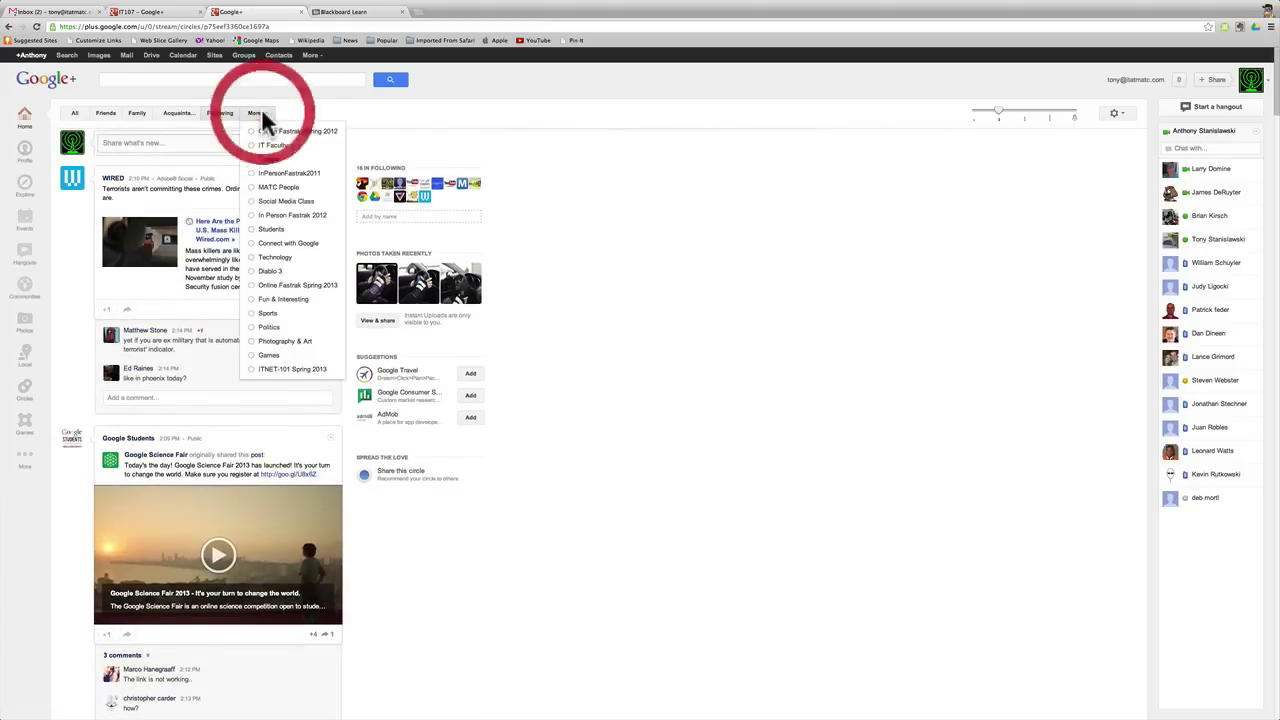
# Step: Show the Online Fastrak Spring 2013 circle's stream and start a new post addressed to it
pyautogui.click(322, 286)
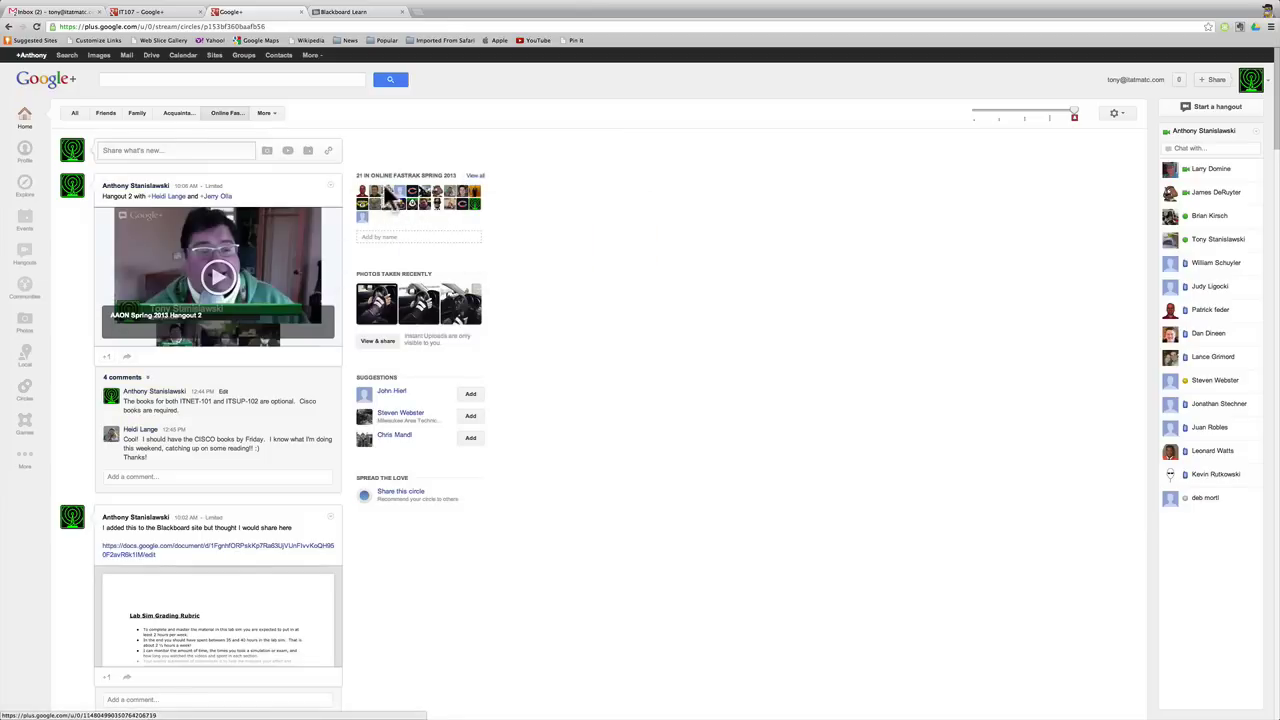
pyautogui.click(212, 150)
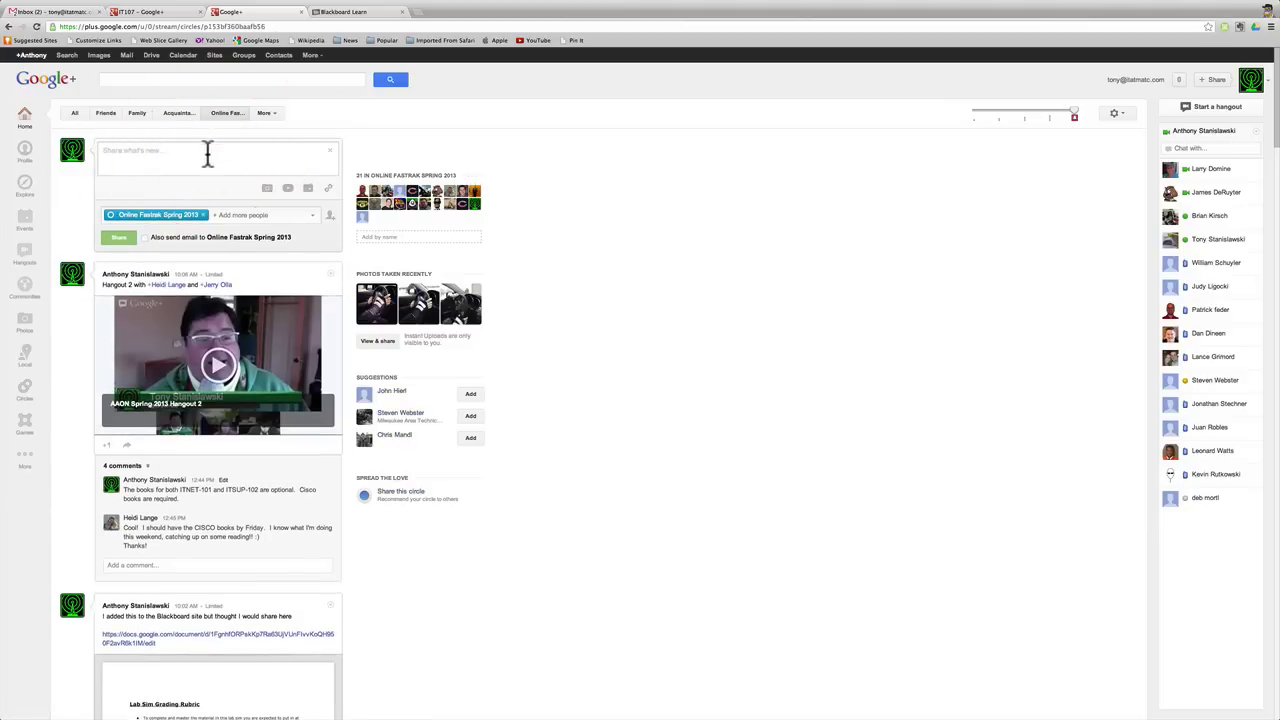
pyautogui.moveTo(153, 219)
pyautogui.moveTo(196, 219)
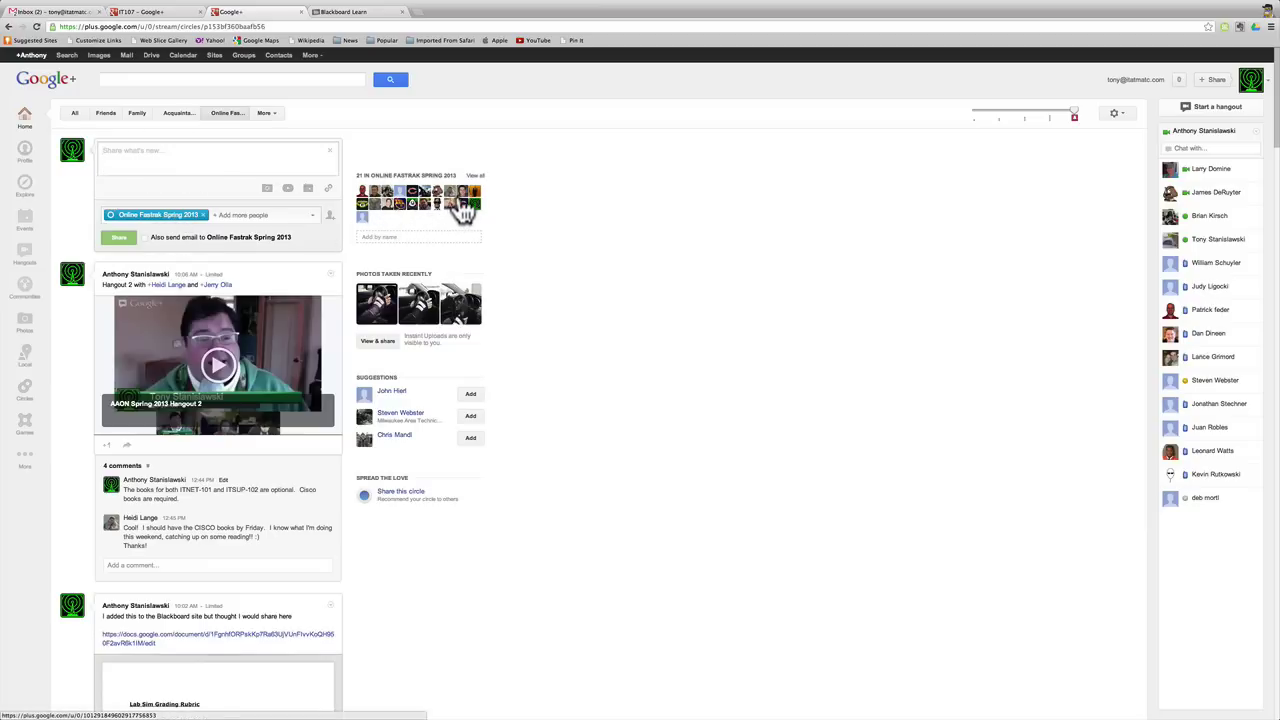
# Step: Remove Online Fastrak Spring 2013 from the post, then re-add it from the circle list
pyautogui.click(204, 216)
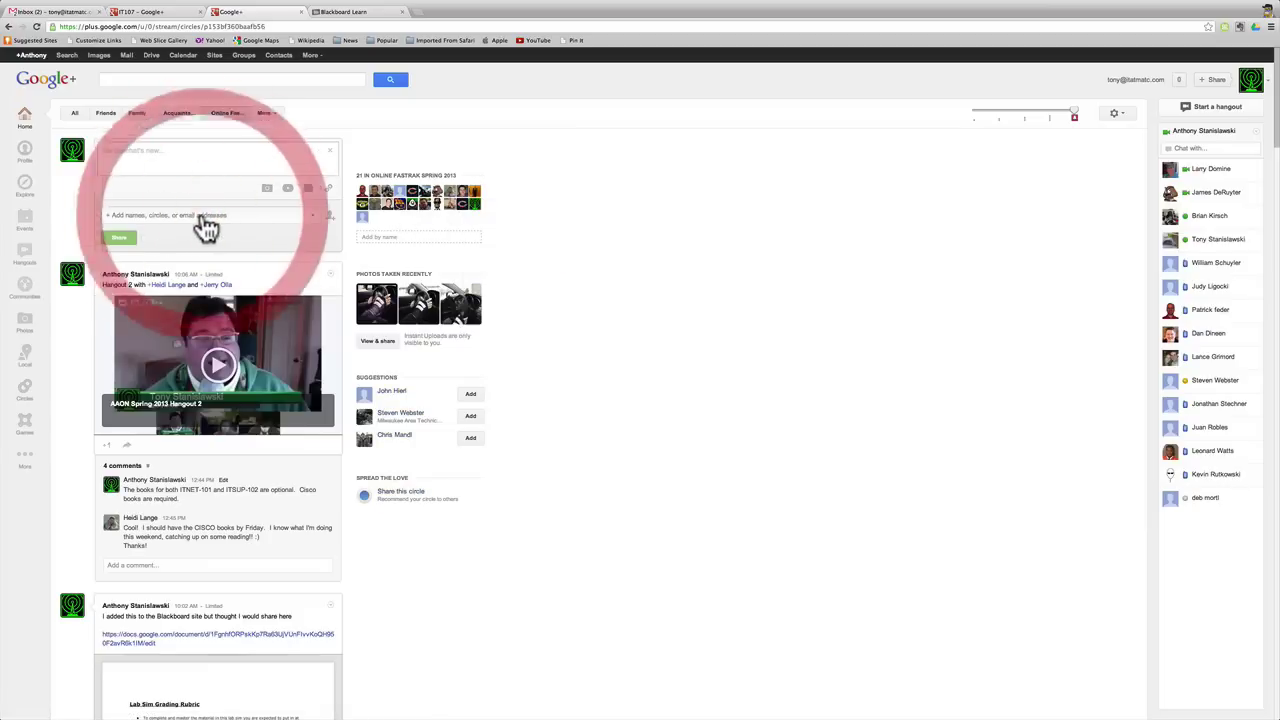
pyautogui.click(153, 216)
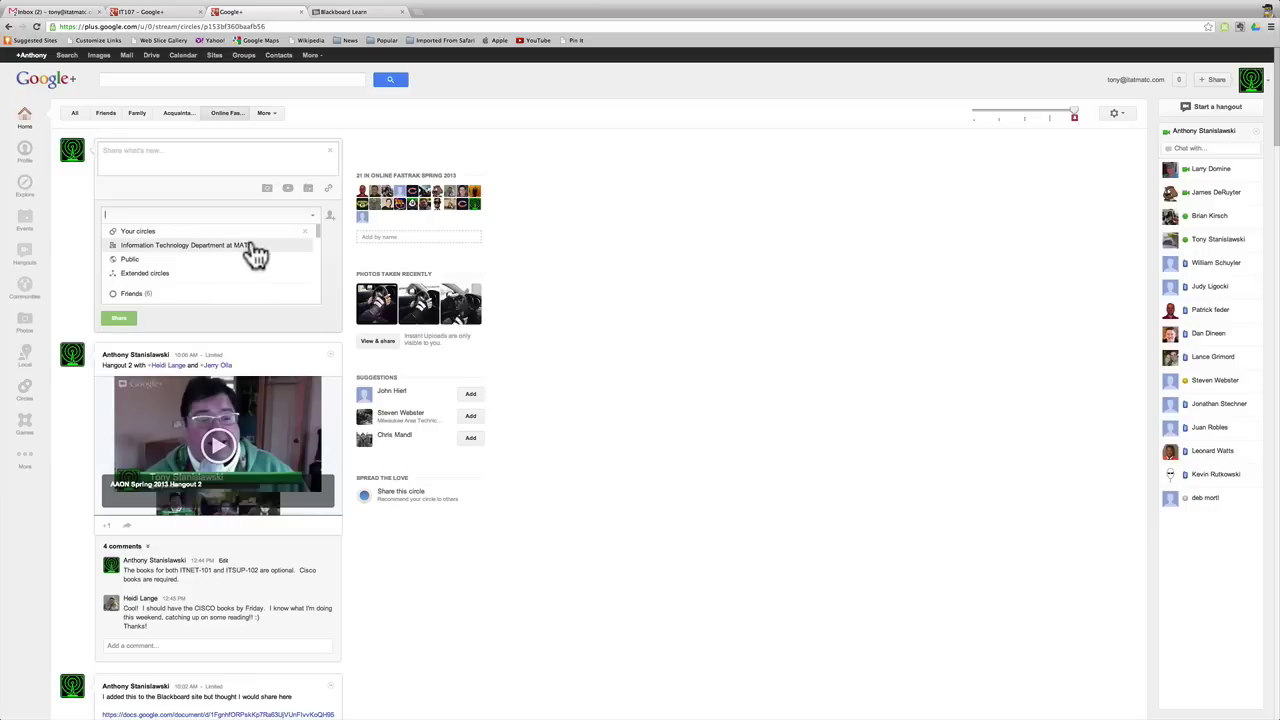
pyautogui.scroll(-3, 208, 286)
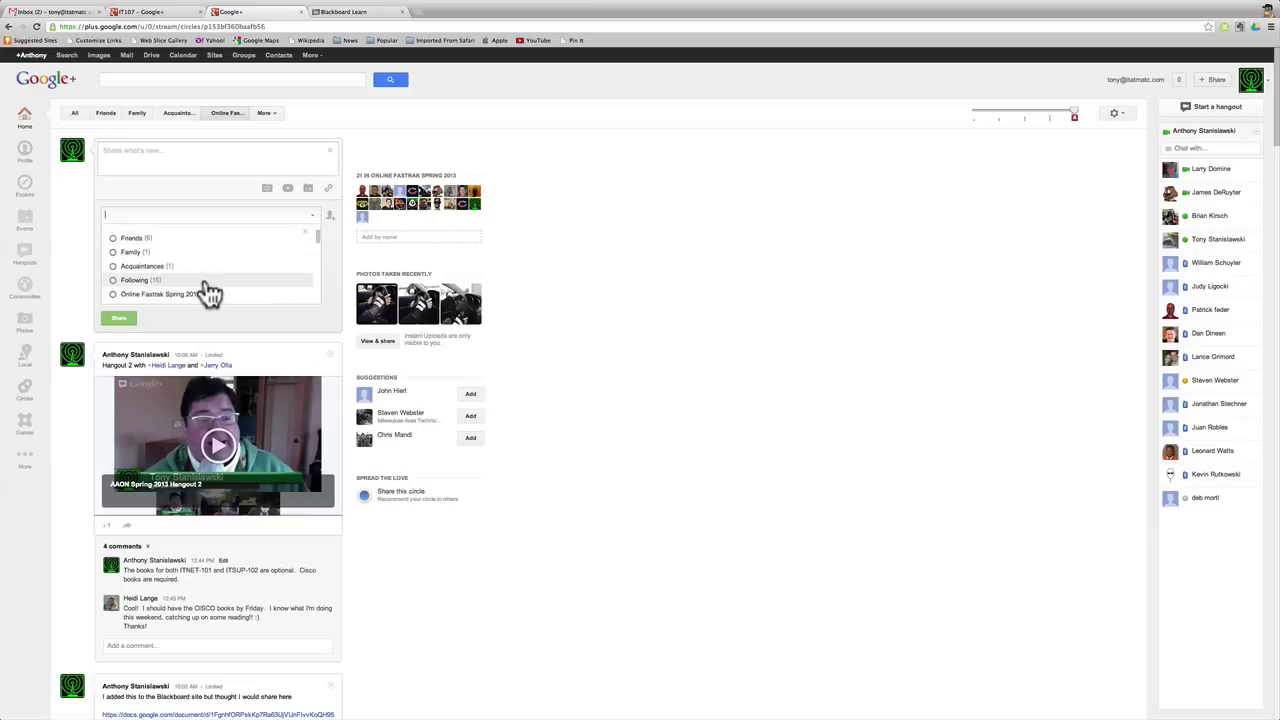
pyautogui.scroll(-3, 208, 290)
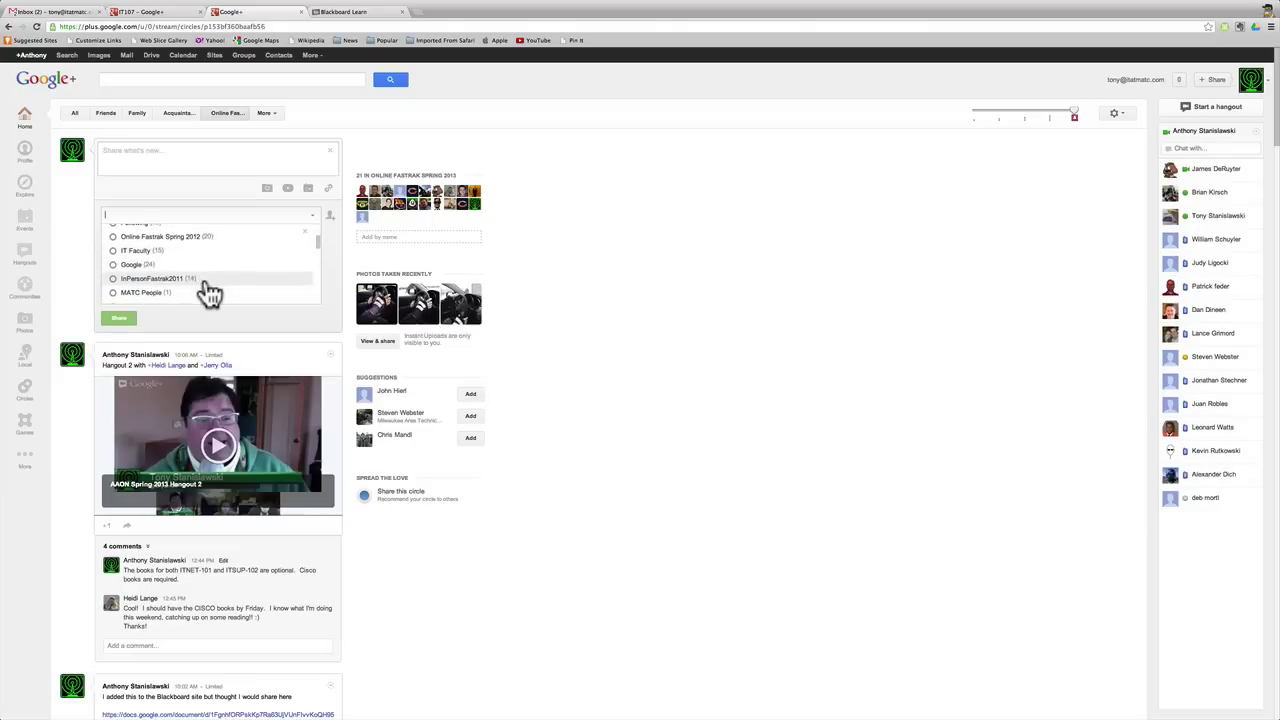
pyautogui.scroll(-3, 213, 285)
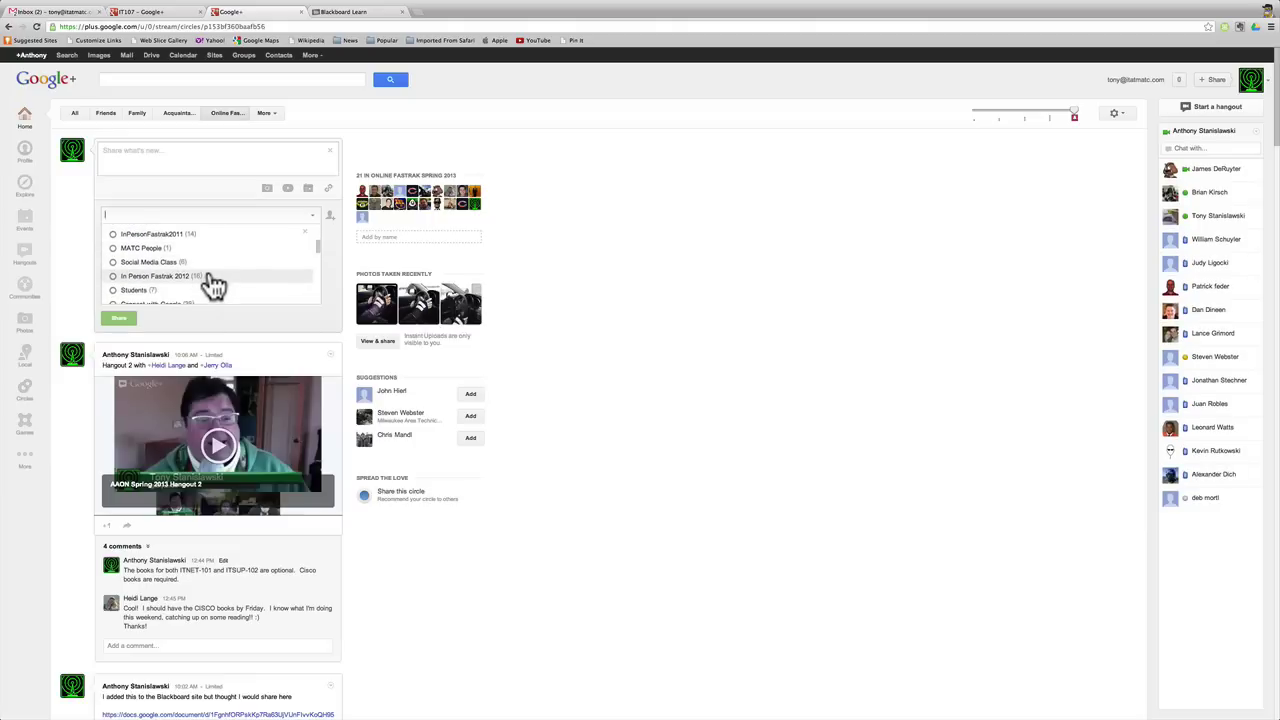
pyautogui.scroll(-3, 213, 285)
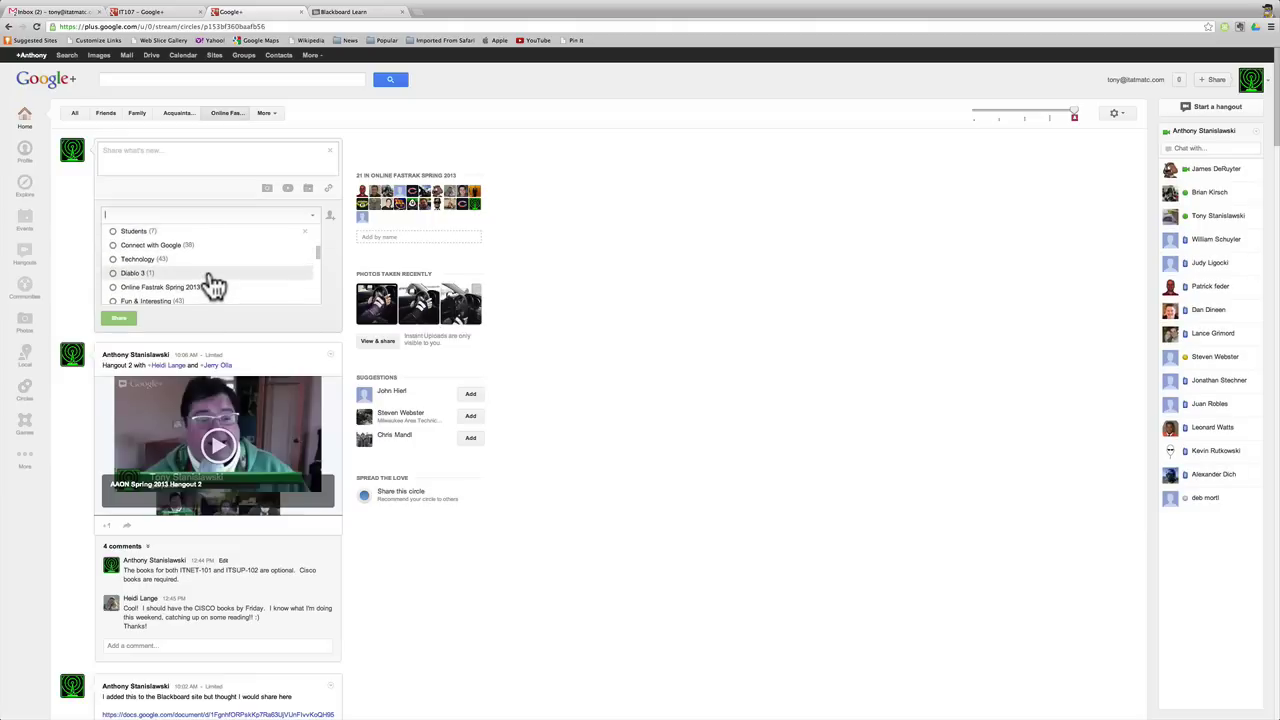
pyautogui.click(185, 273)
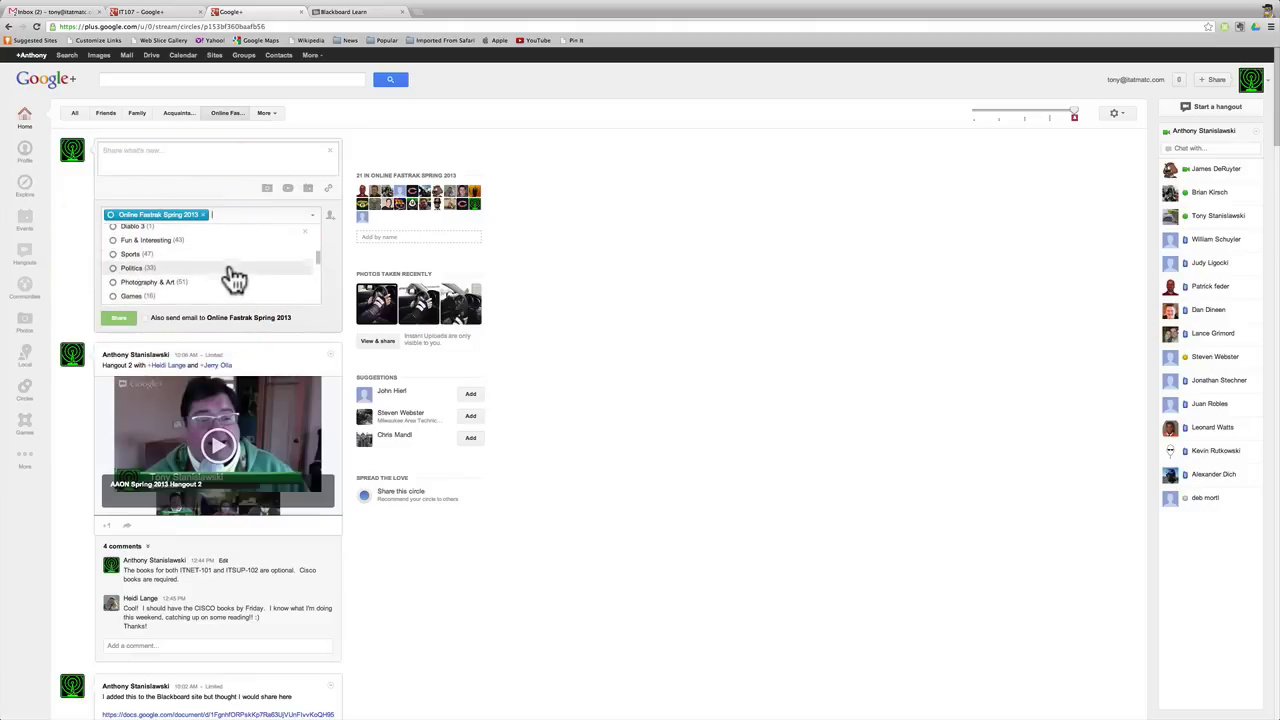
# Step: Add Online Fastrak Spring 2012 as a second recipient circle
pyautogui.scroll(5, 233, 278)
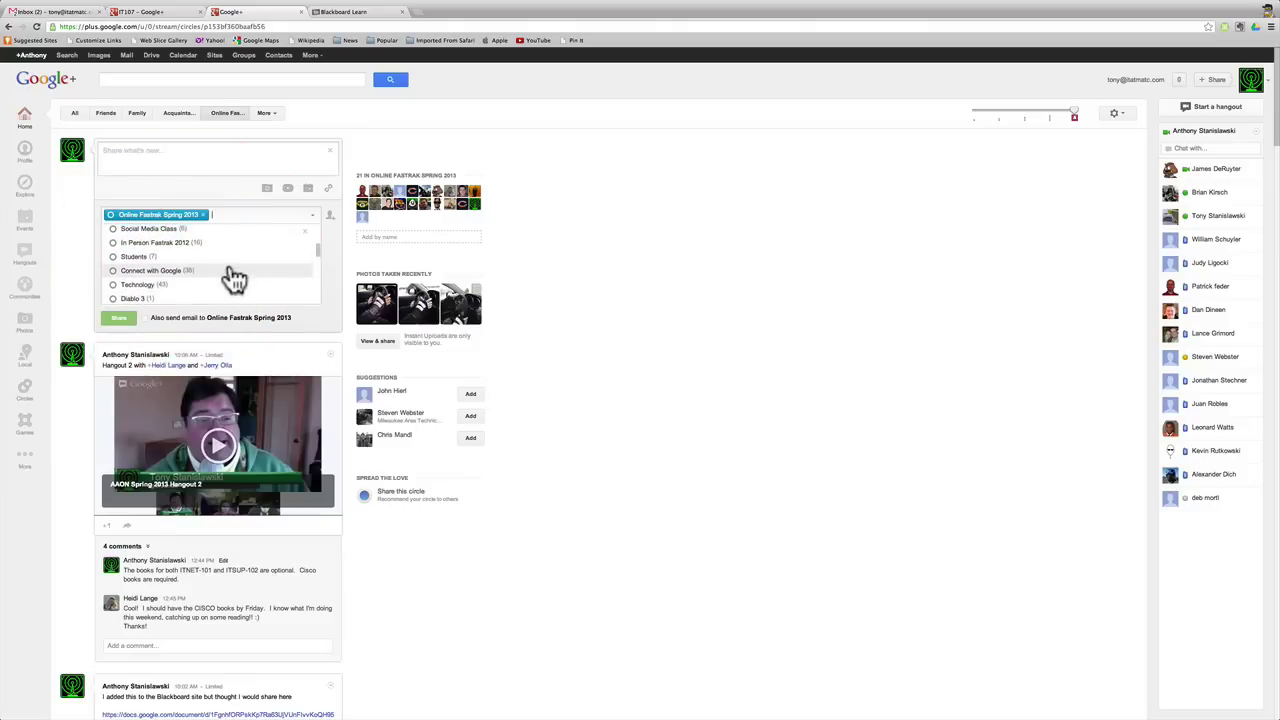
pyautogui.scroll(4, 233, 278)
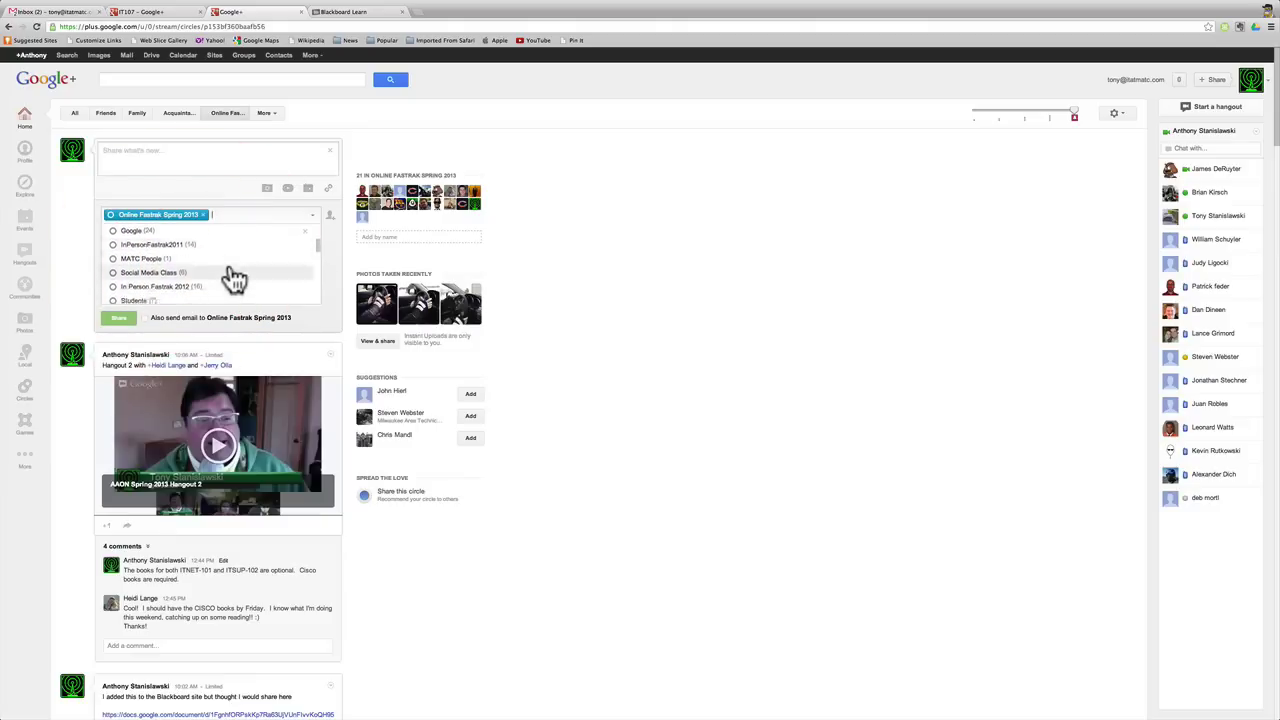
pyautogui.scroll(-5, 233, 278)
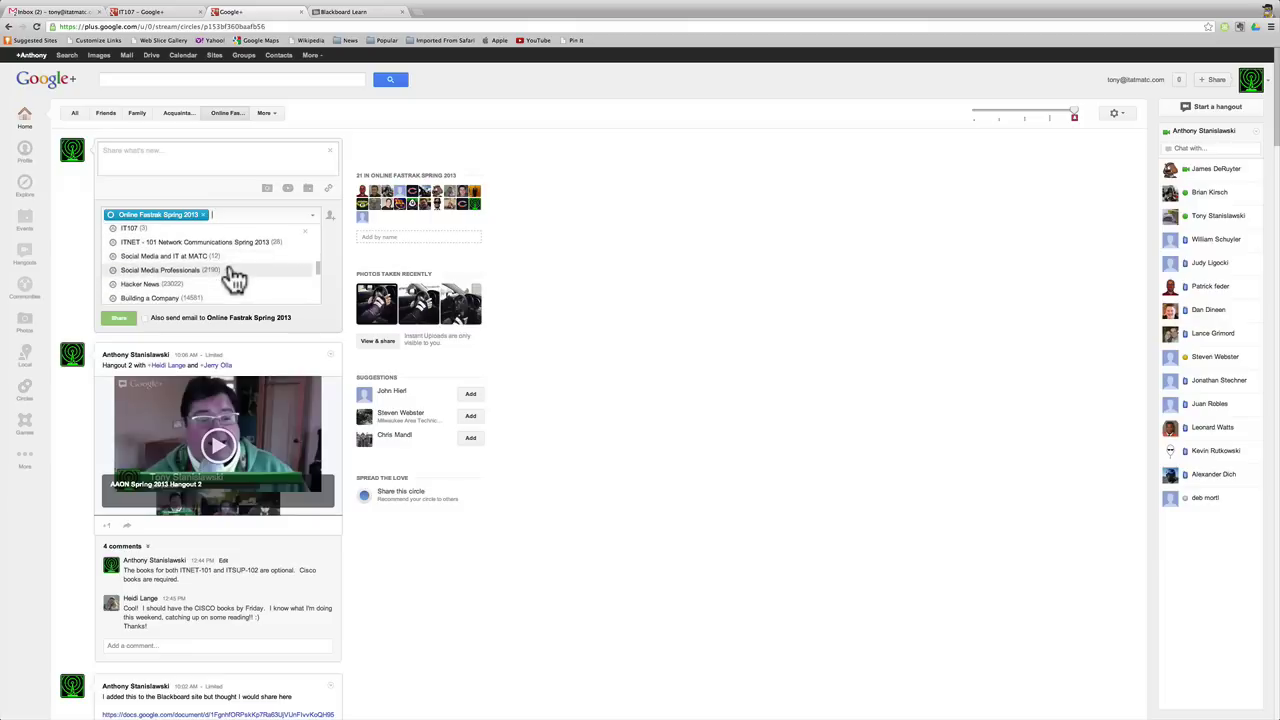
pyautogui.scroll(-5, 233, 278)
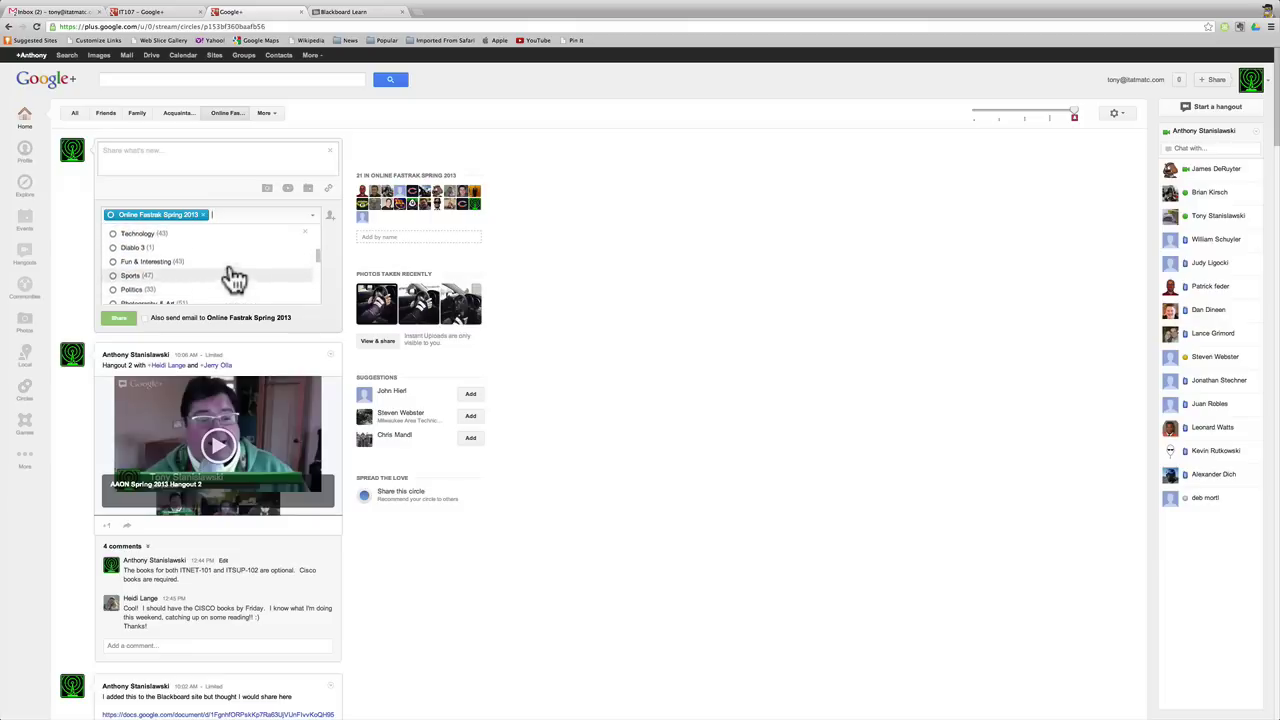
pyautogui.scroll(4, 233, 278)
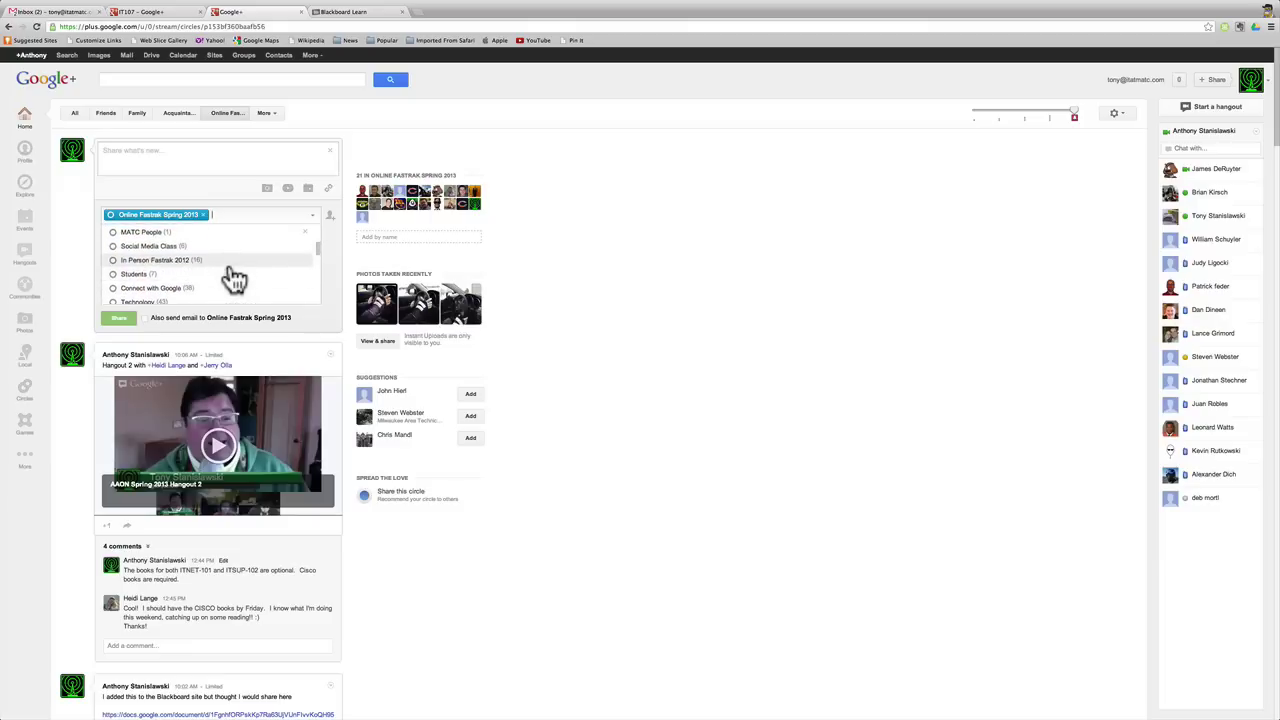
pyautogui.scroll(5, 233, 278)
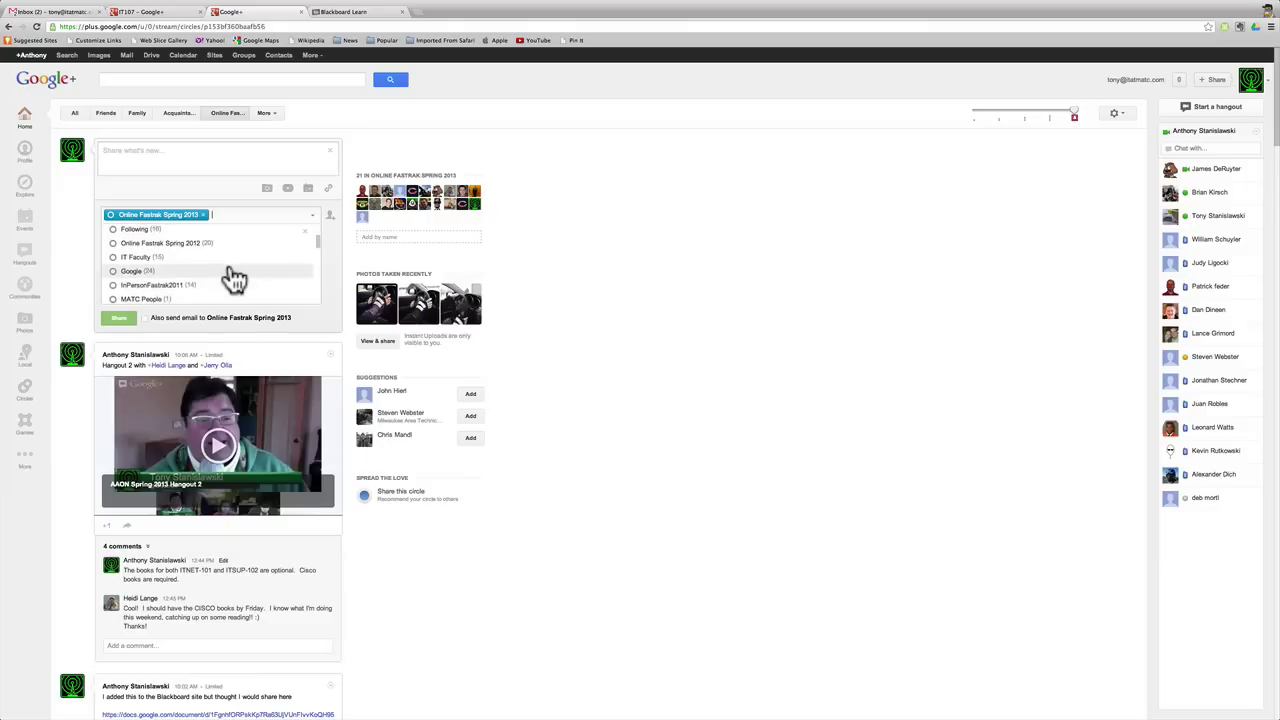
pyautogui.click(191, 246)
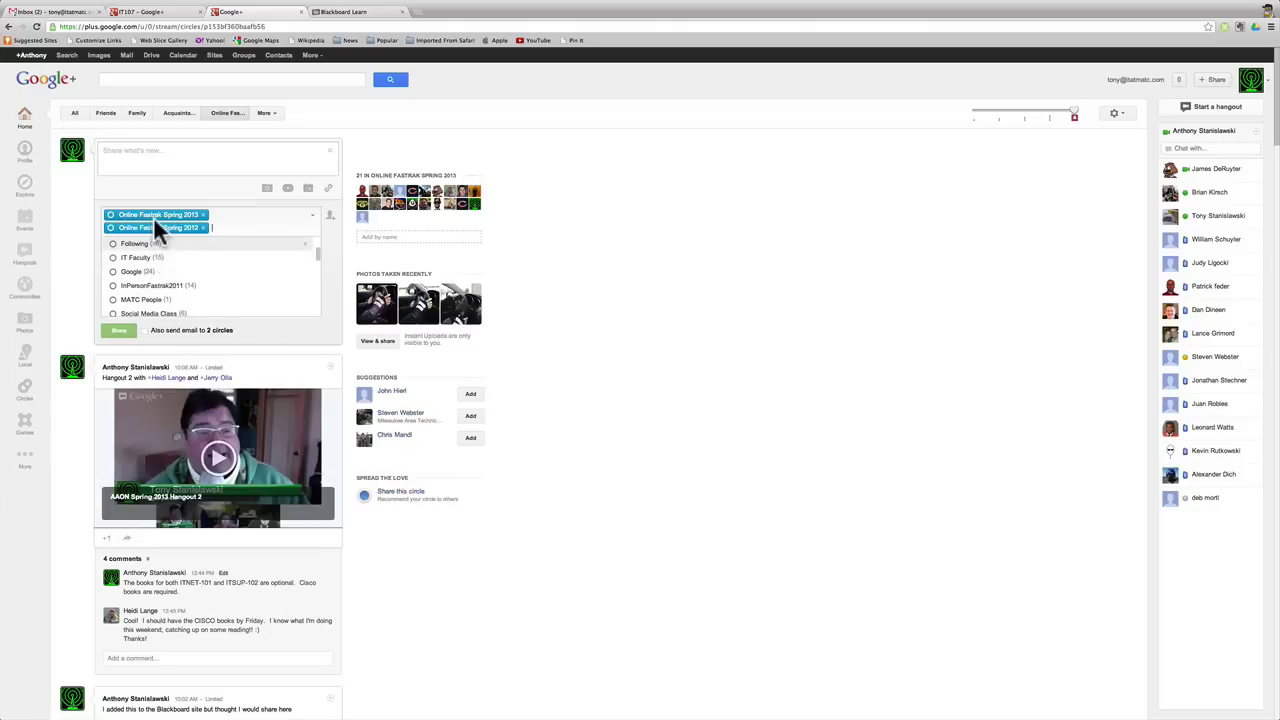
# Step: Drop the 2012 circle and add one contact, found by typing part of their name
pyautogui.moveTo(166, 216)
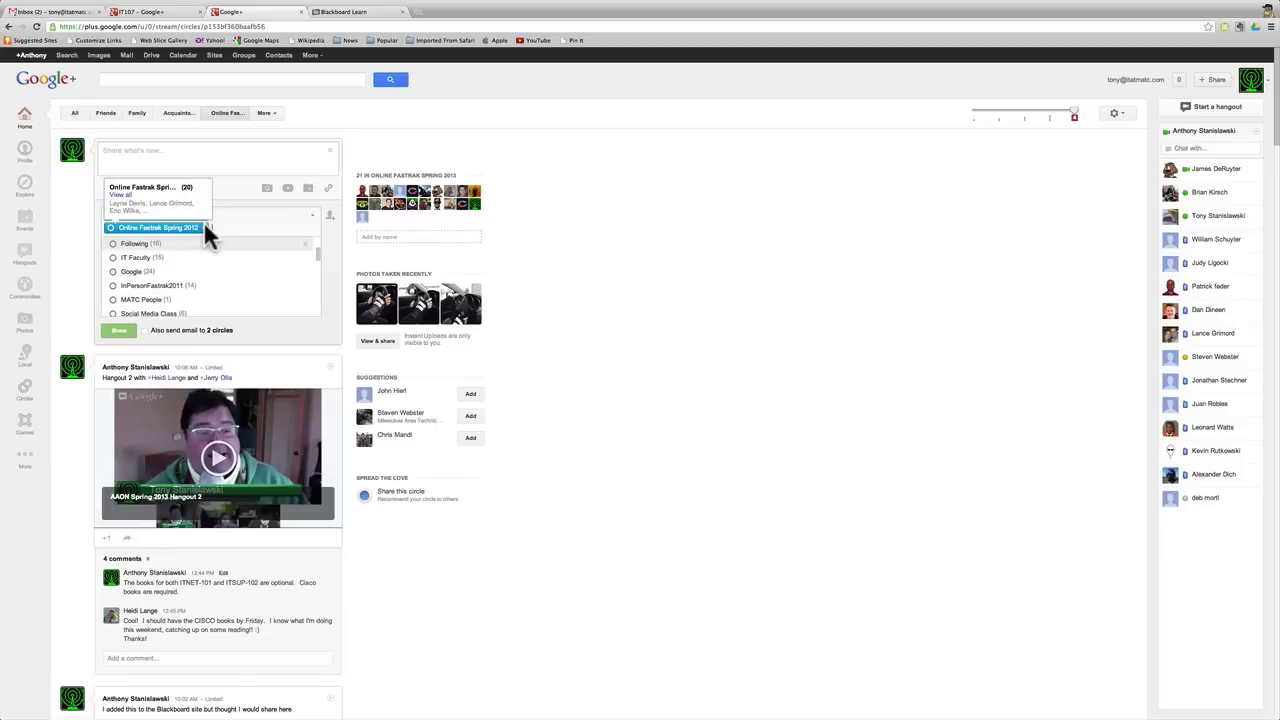
pyautogui.click(205, 228)
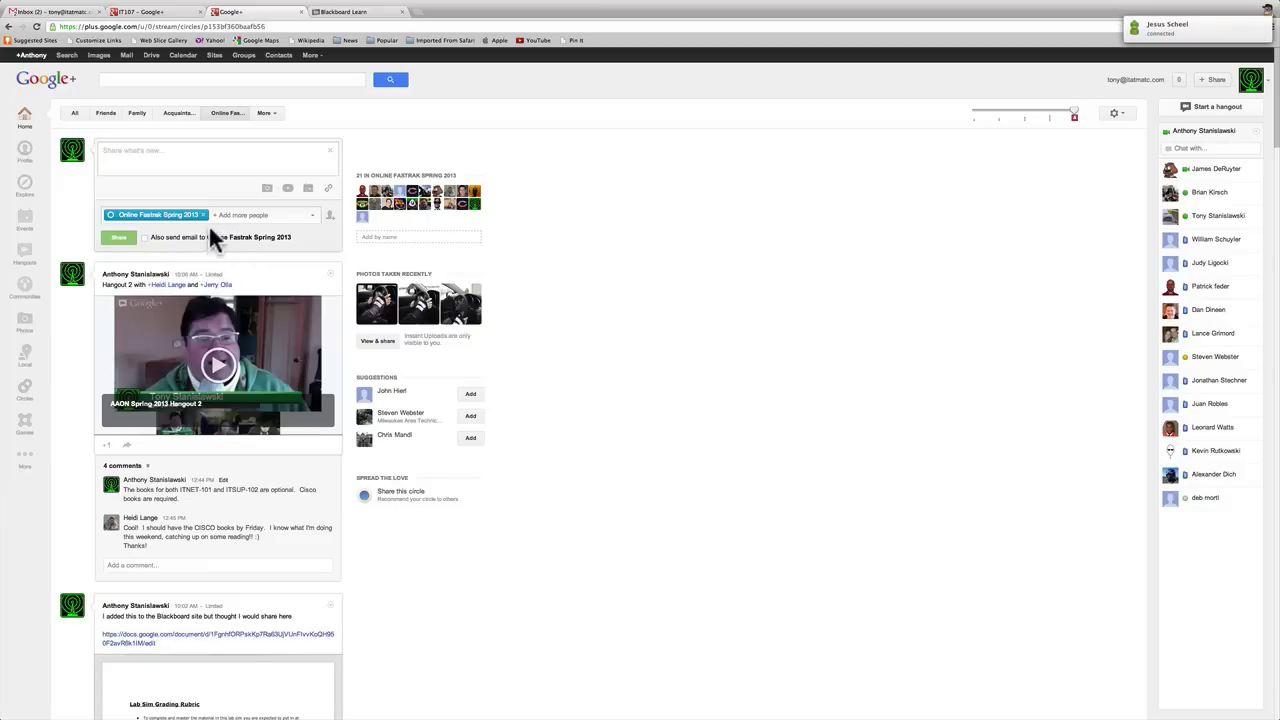
pyautogui.click(296, 218)
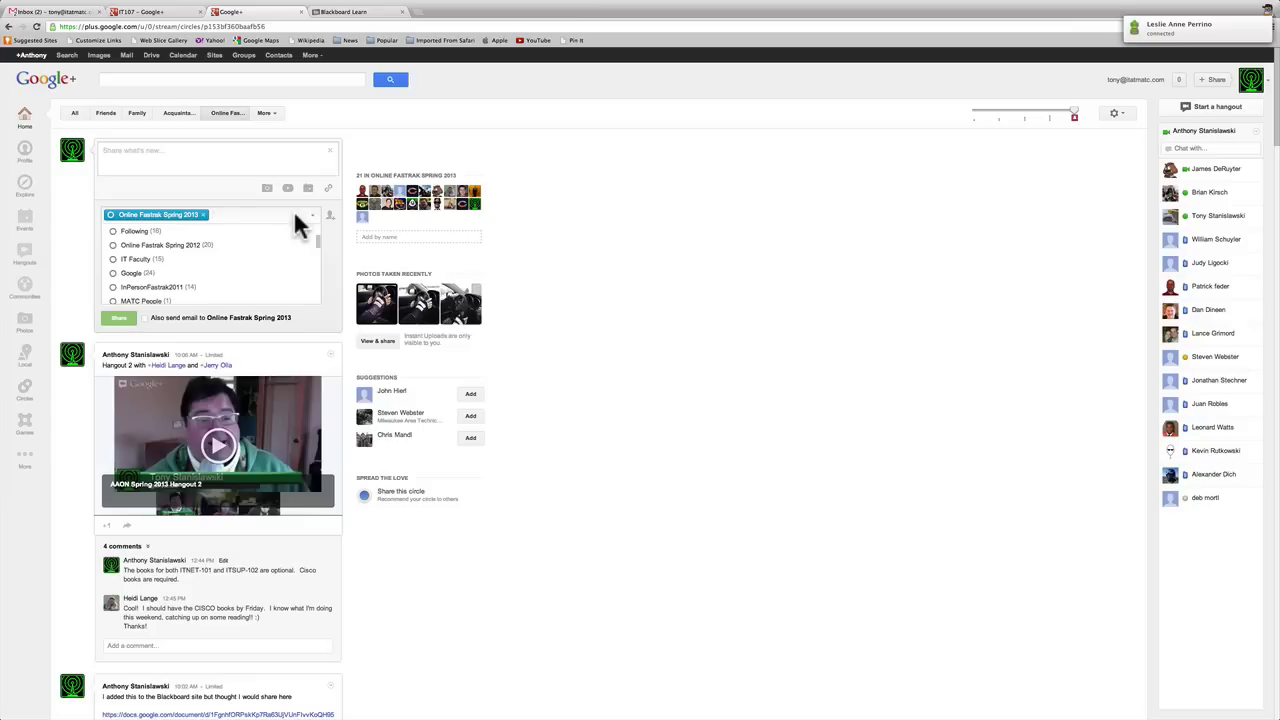
pyautogui.write('d')
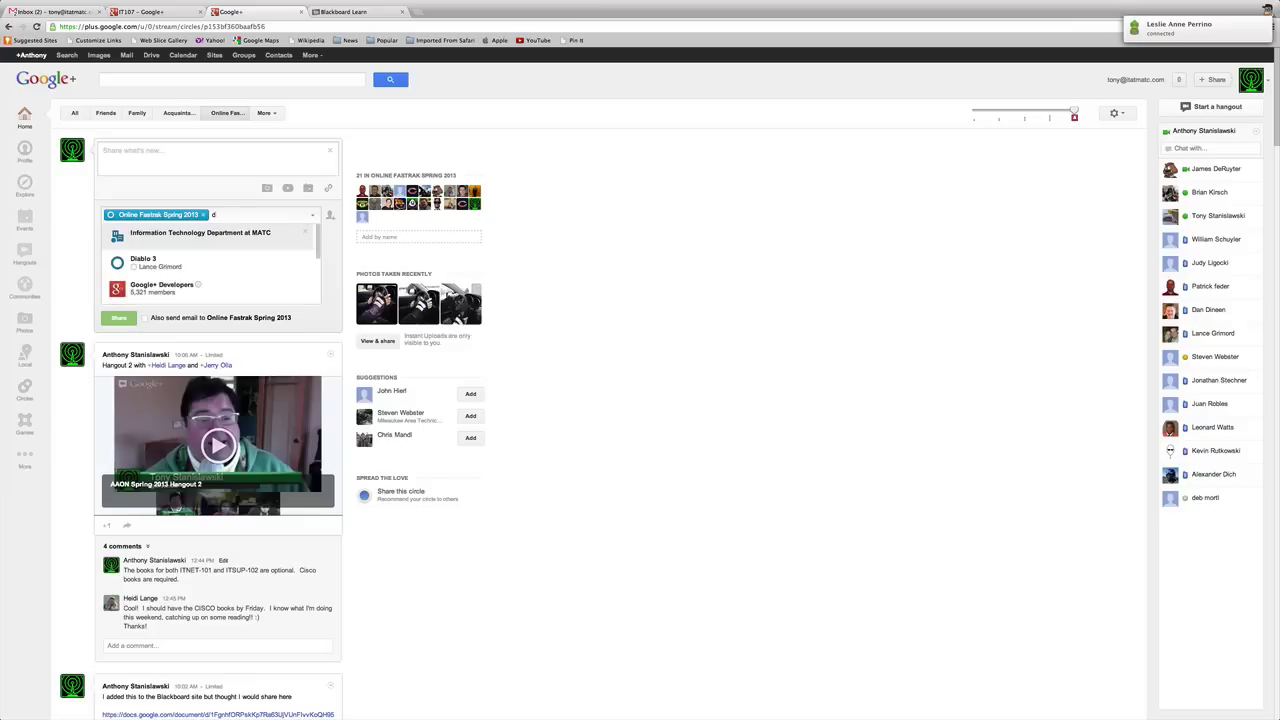
pyautogui.write('om')
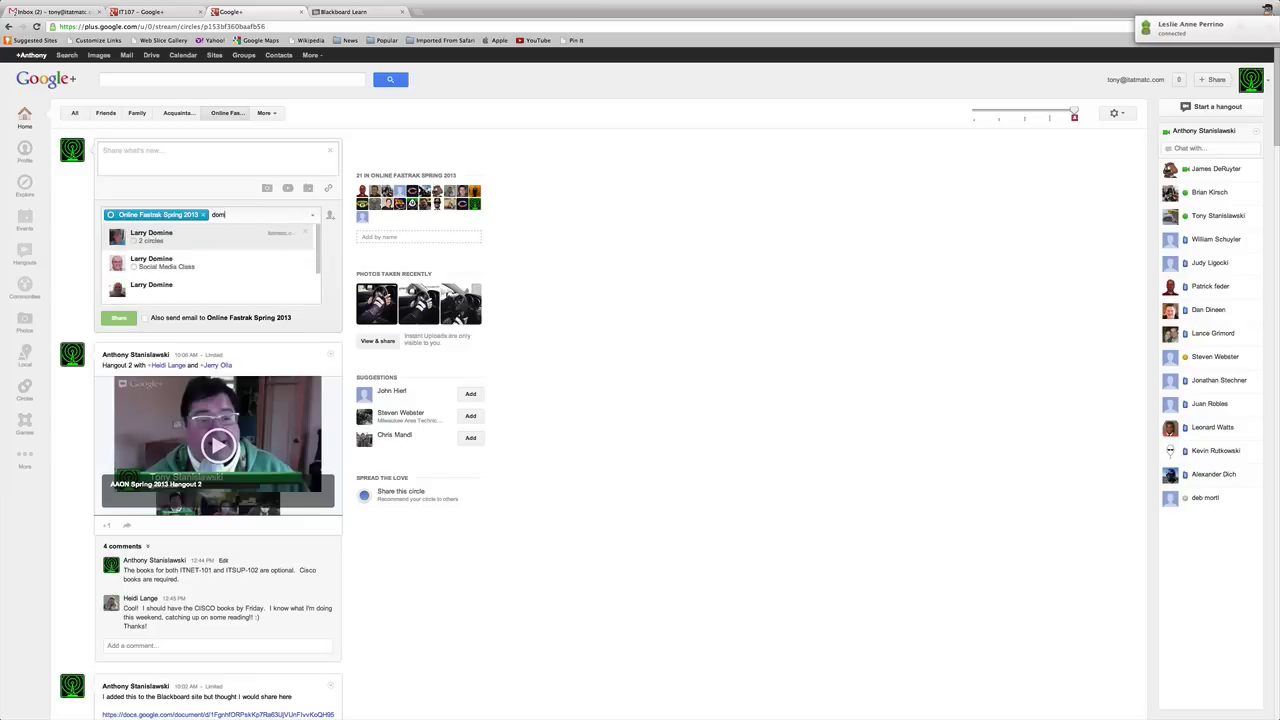
pyautogui.click(176, 235)
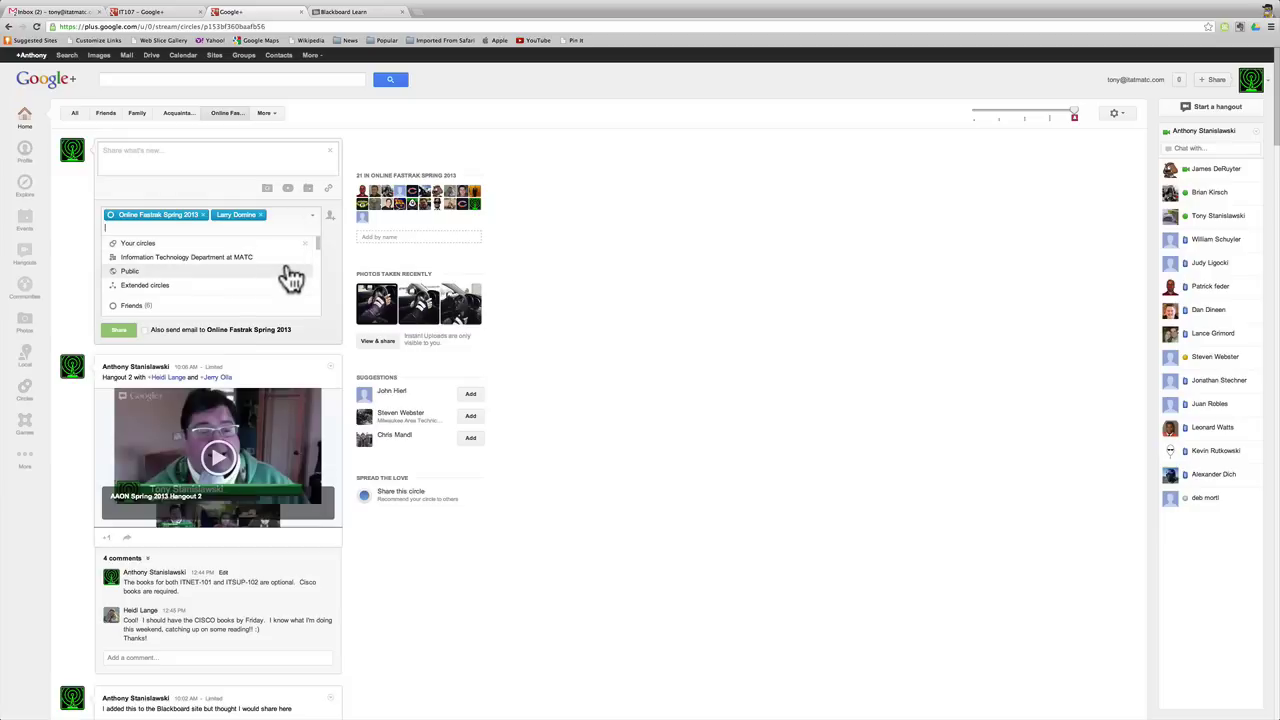
pyautogui.scroll(-2, 294, 277)
pyautogui.scroll(2, 294, 277)
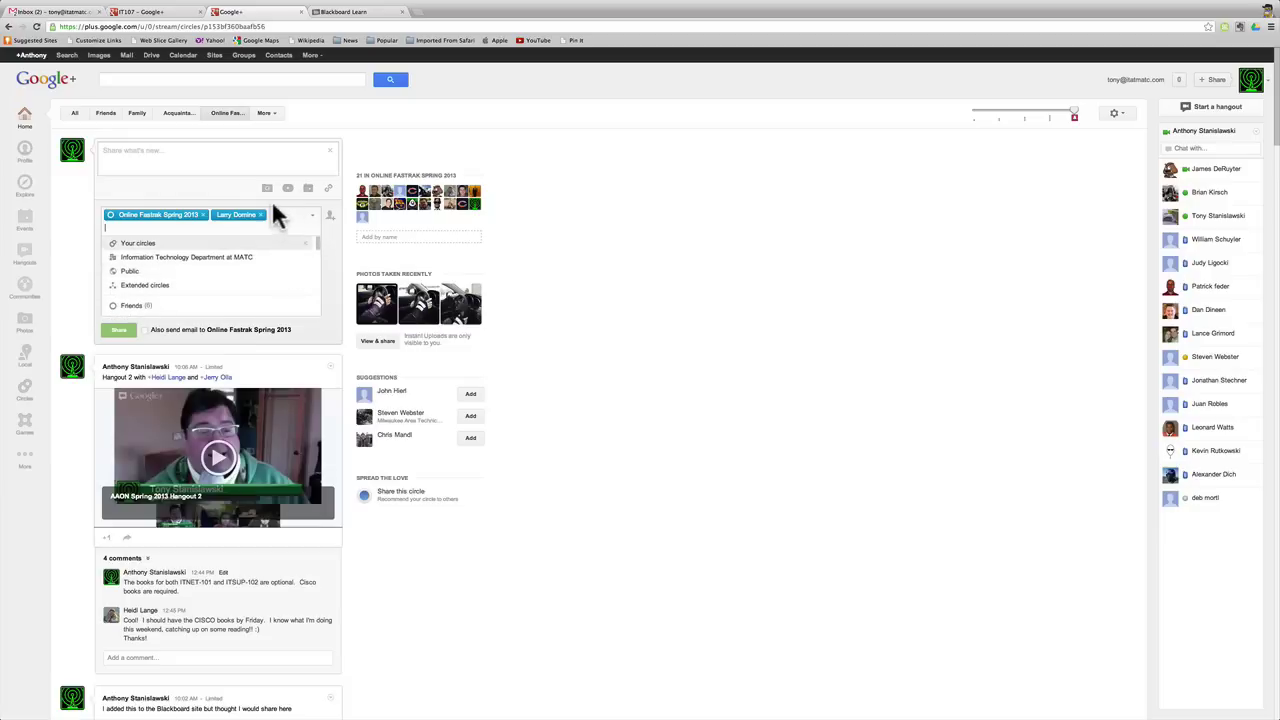
# Step: Open and close Browse people, then remove the contact and the 2013 circle from recipients
pyautogui.click(333, 224)
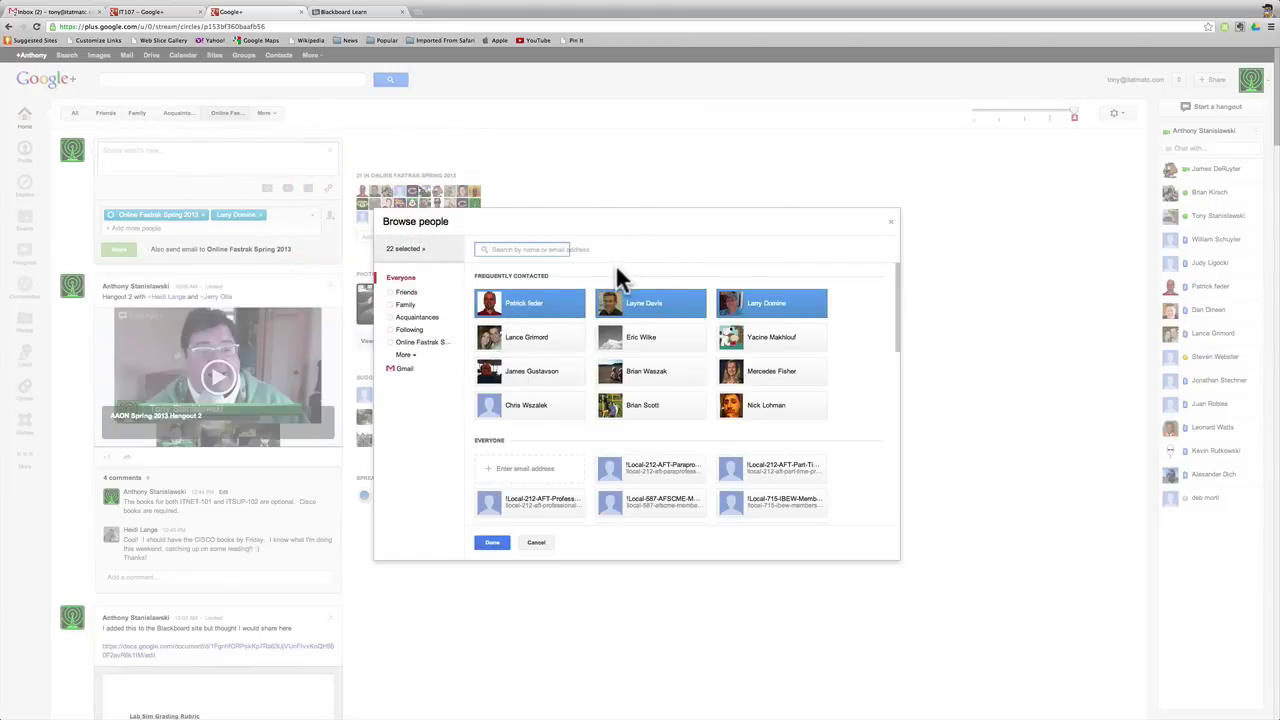
pyautogui.click(897, 223)
pyautogui.click(260, 214)
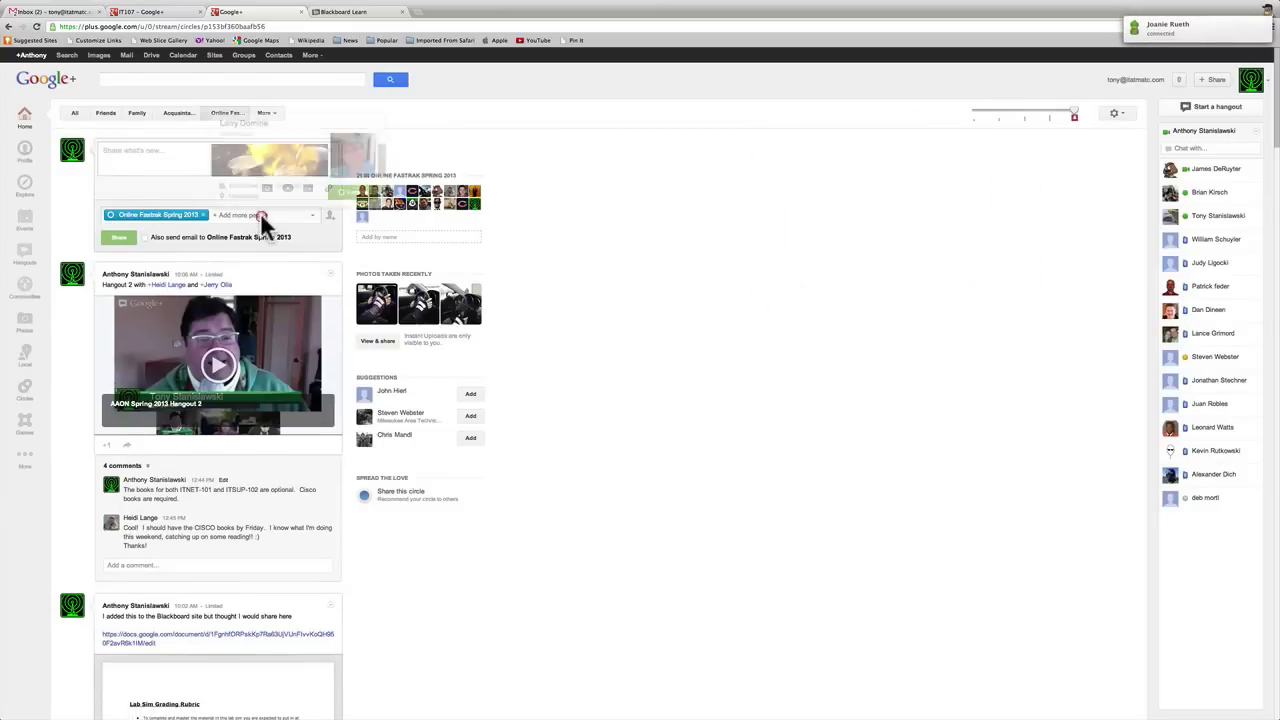
pyautogui.click(201, 215)
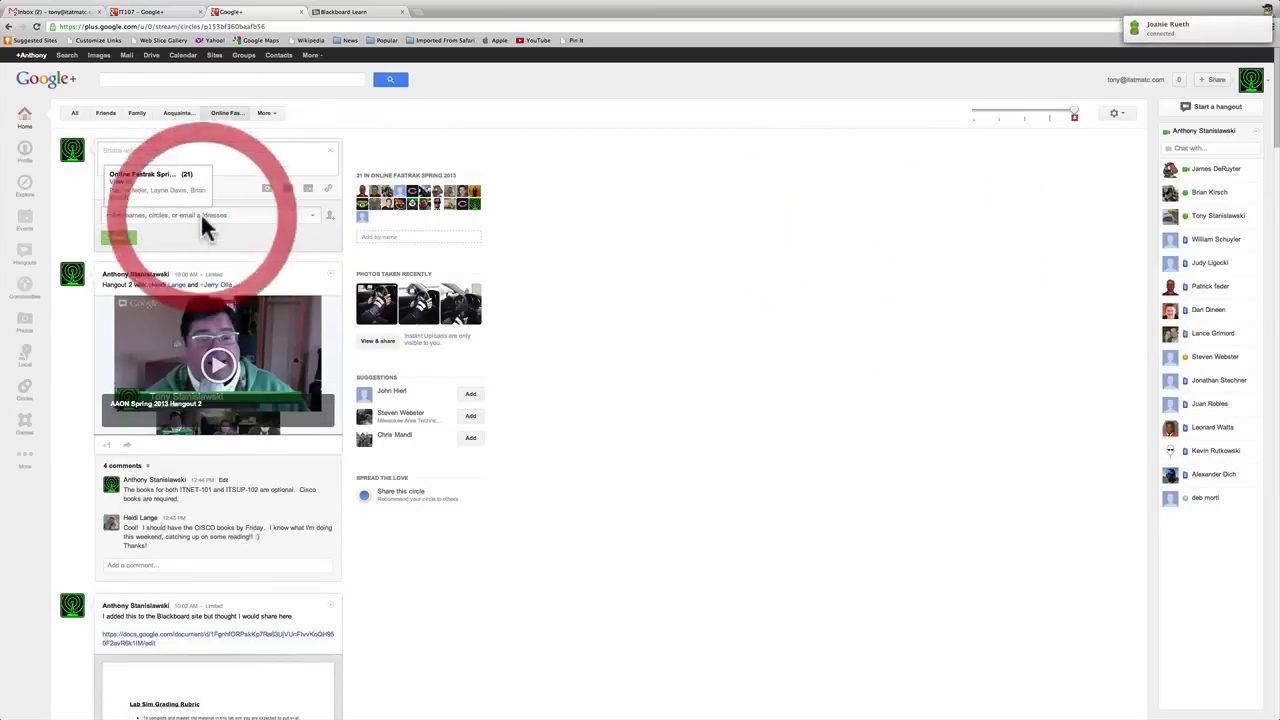
pyautogui.click(229, 114)
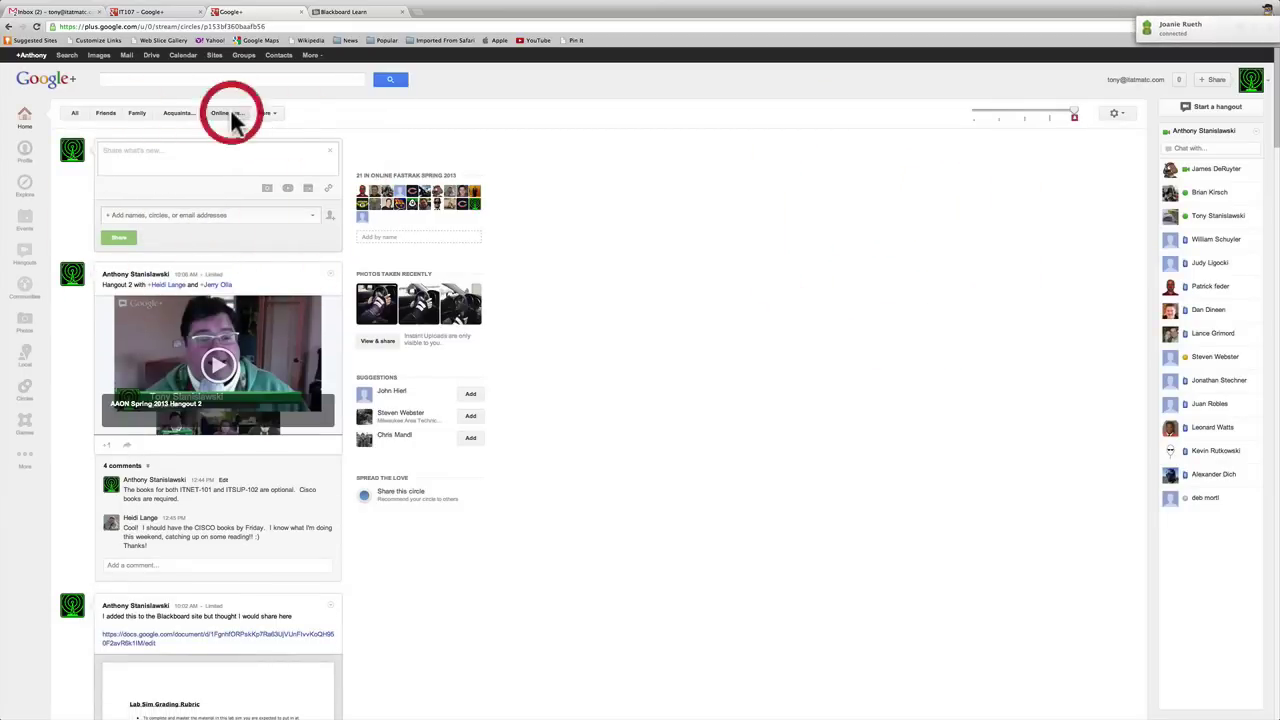
# Step: Switch to the IT Faculty circle's stream and scroll down through its posts
pyautogui.click(270, 112)
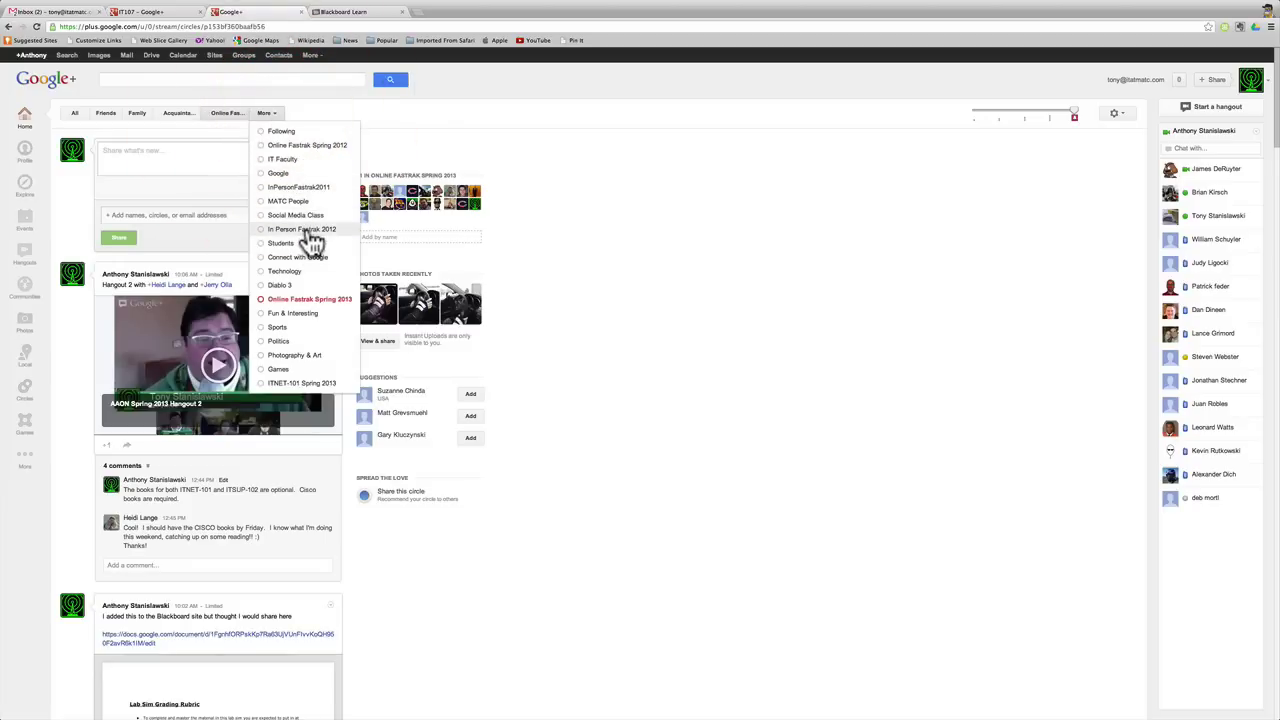
pyautogui.click(311, 166)
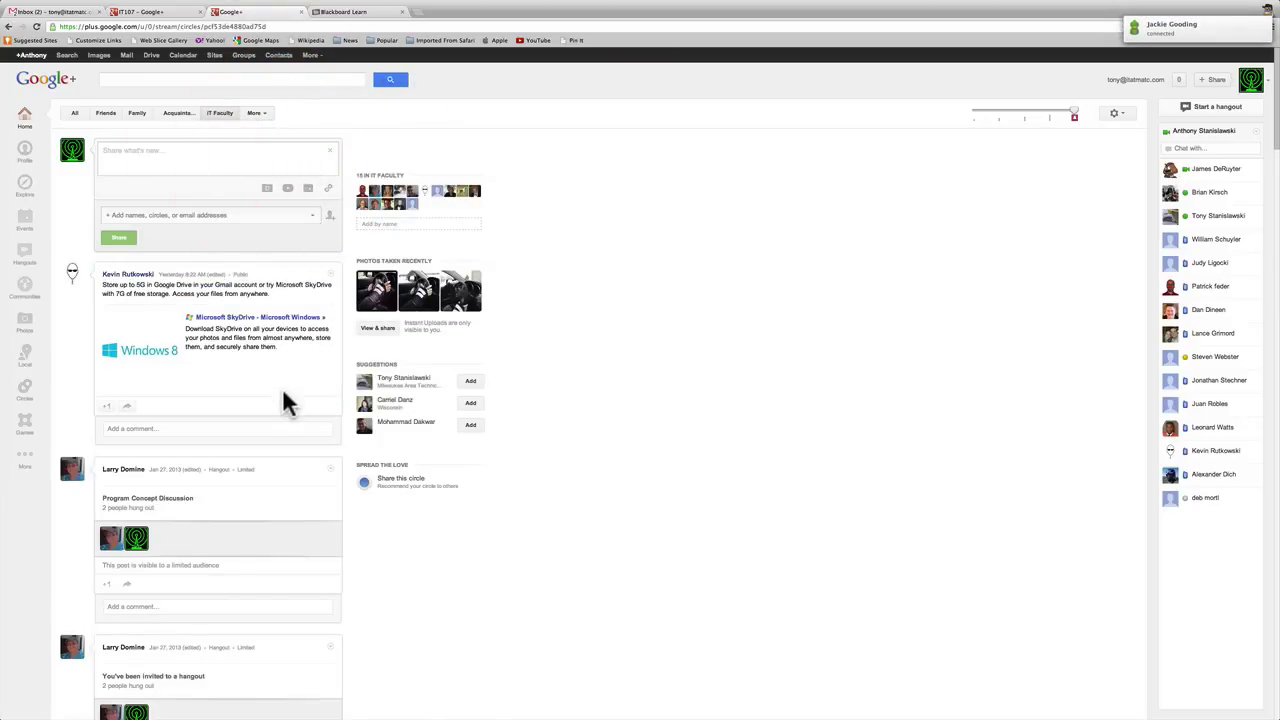
pyautogui.scroll(-3, 282, 388)
pyautogui.scroll(-10, 284, 394)
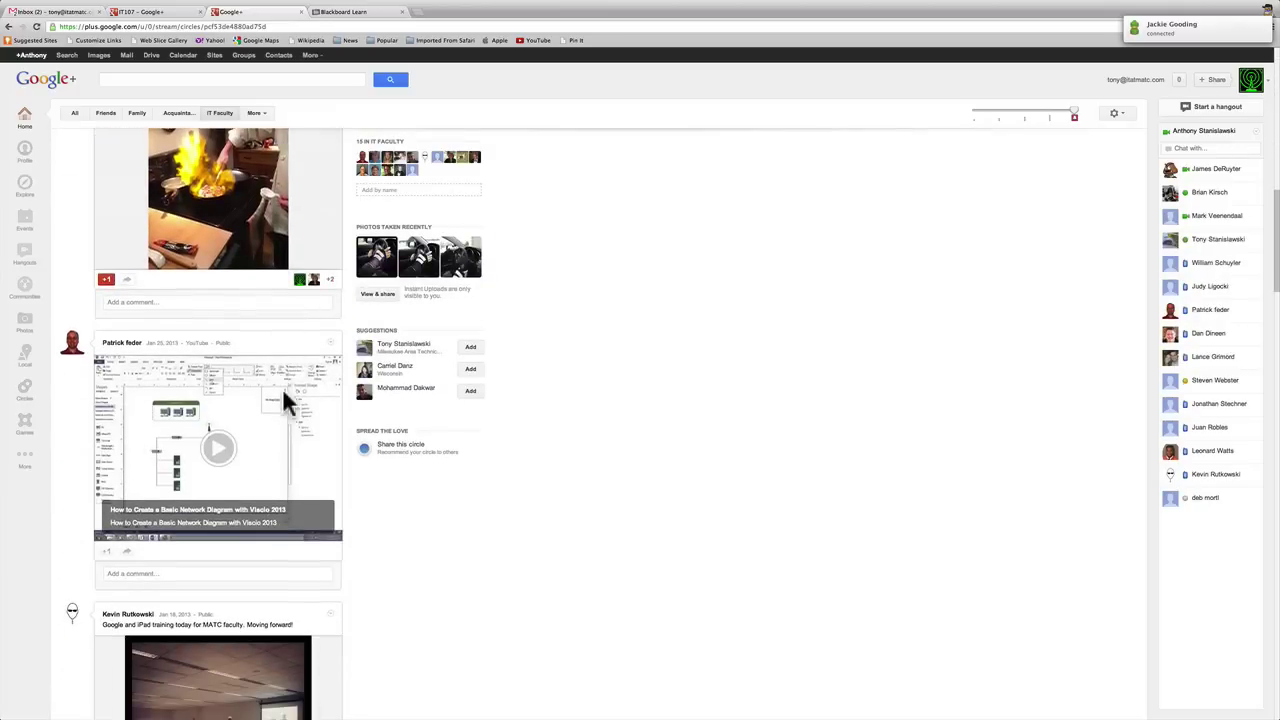
pyautogui.scroll(-10, 287, 404)
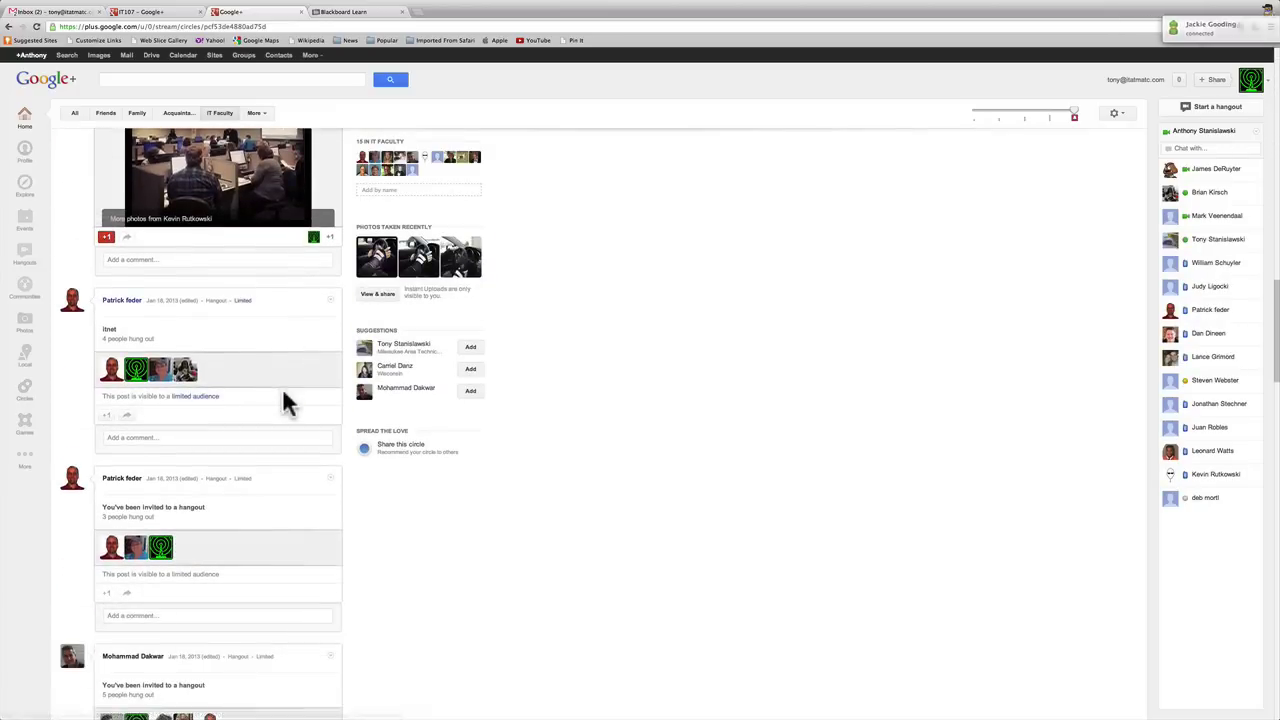
pyautogui.scroll(-8, 283, 393)
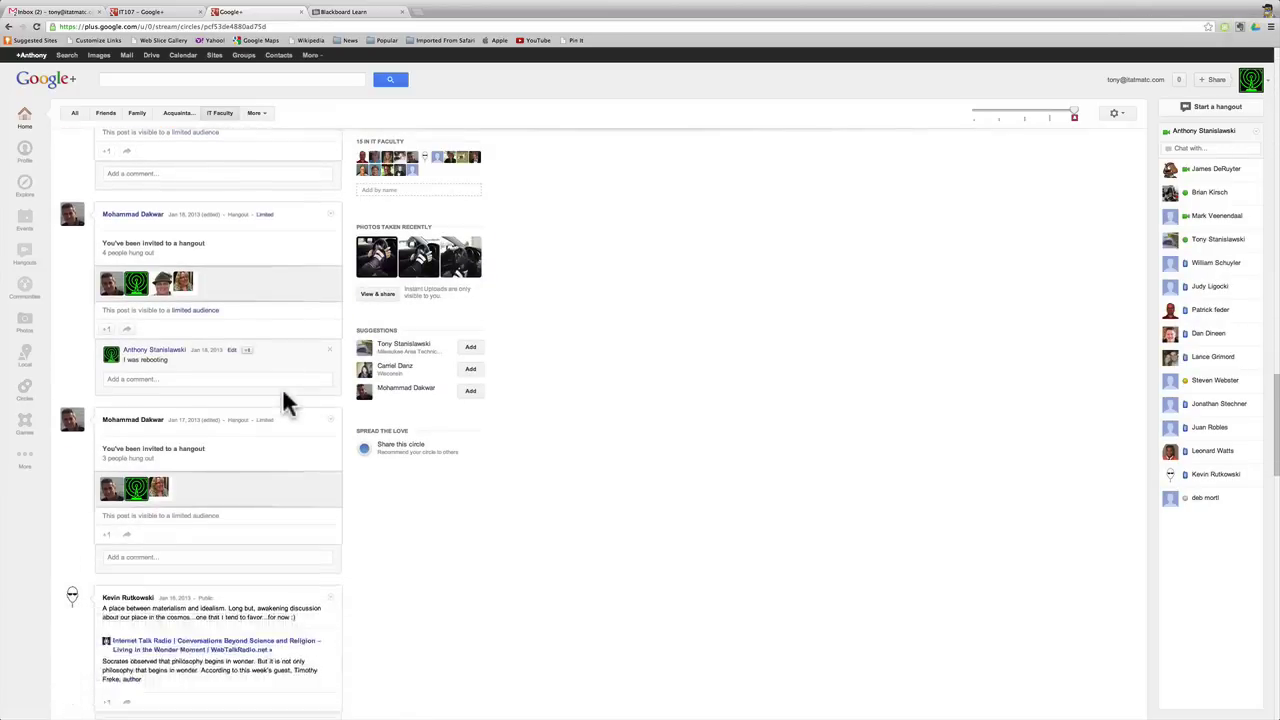
pyautogui.scroll(-4, 283, 394)
# Step: Scroll back to the top of the IT Faculty stream and show the other circles
pyautogui.scroll(3, 283, 394)
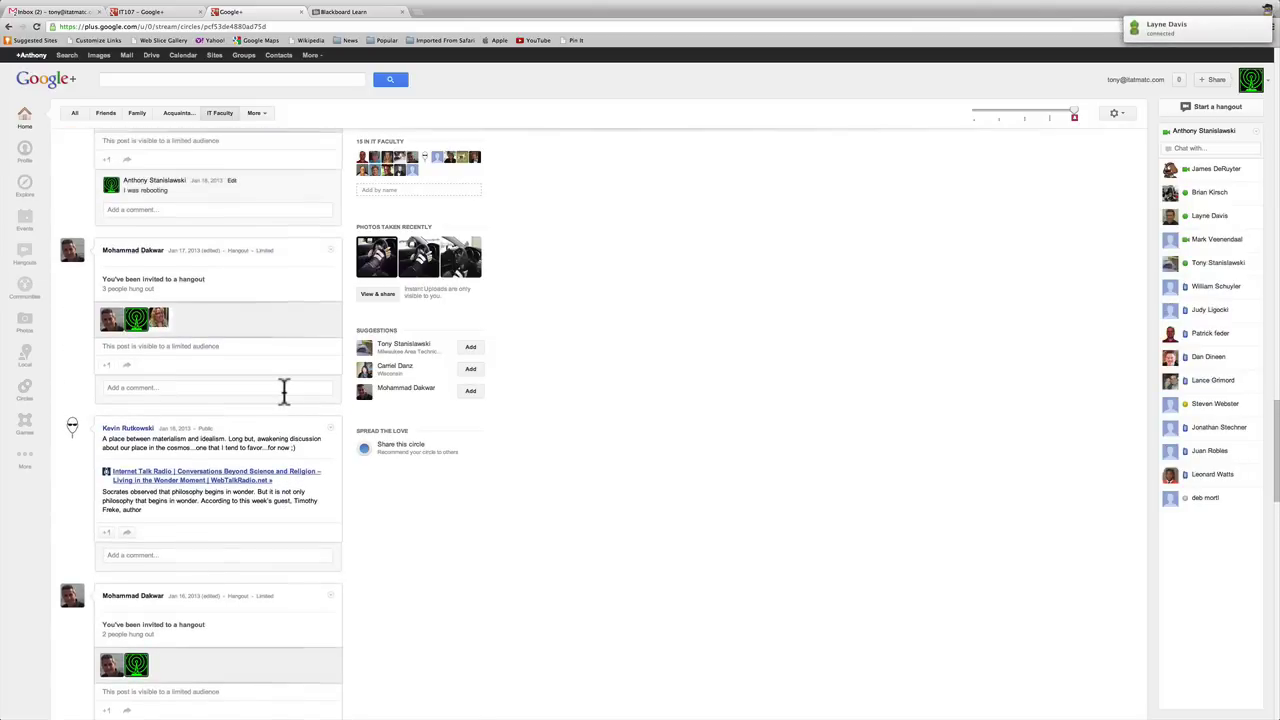
pyautogui.scroll(-8, 284, 393)
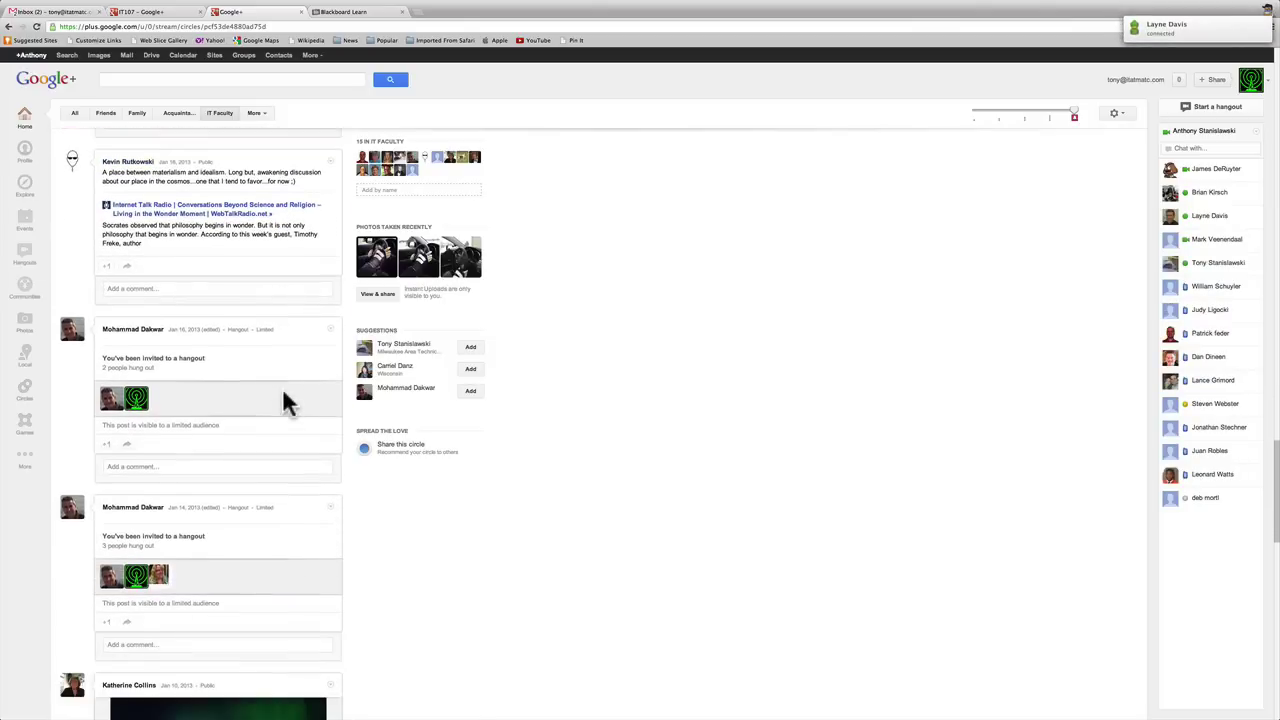
pyautogui.scroll(-3, 283, 400)
pyautogui.scroll(1, 284, 396)
pyautogui.scroll(-5, 285, 398)
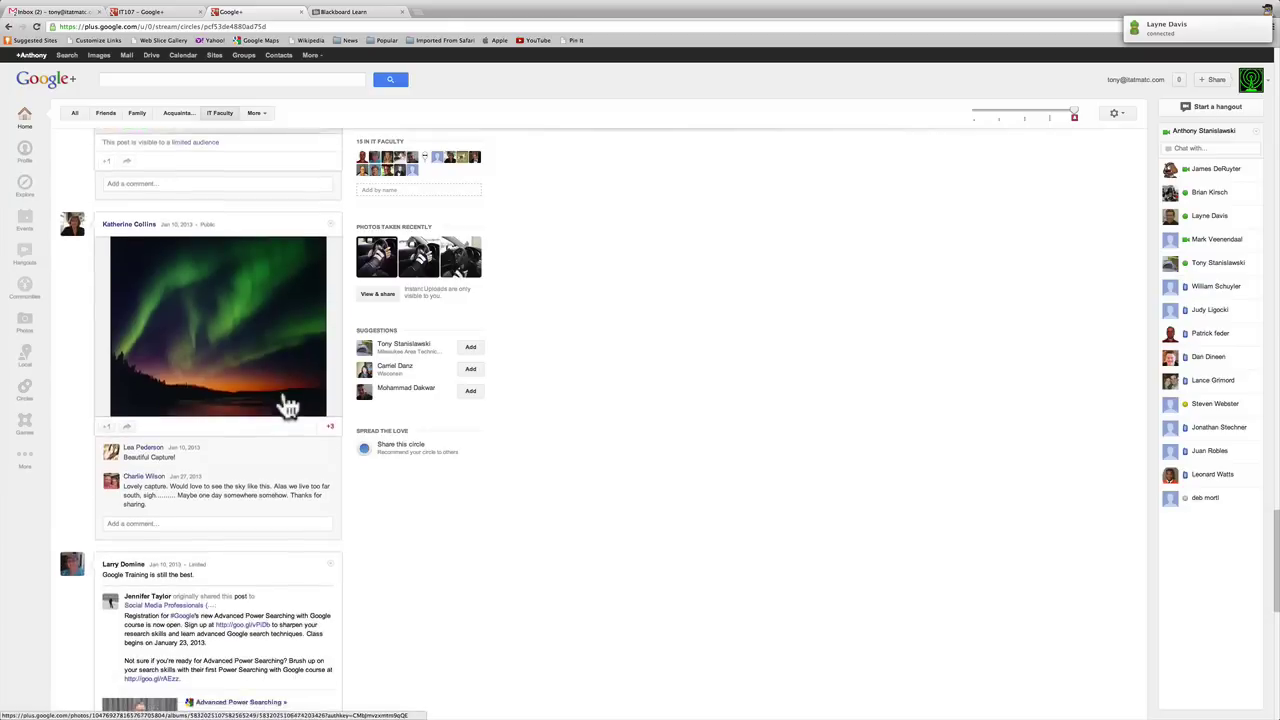
pyautogui.scroll(2, 287, 405)
pyautogui.scroll(-15, 285, 400)
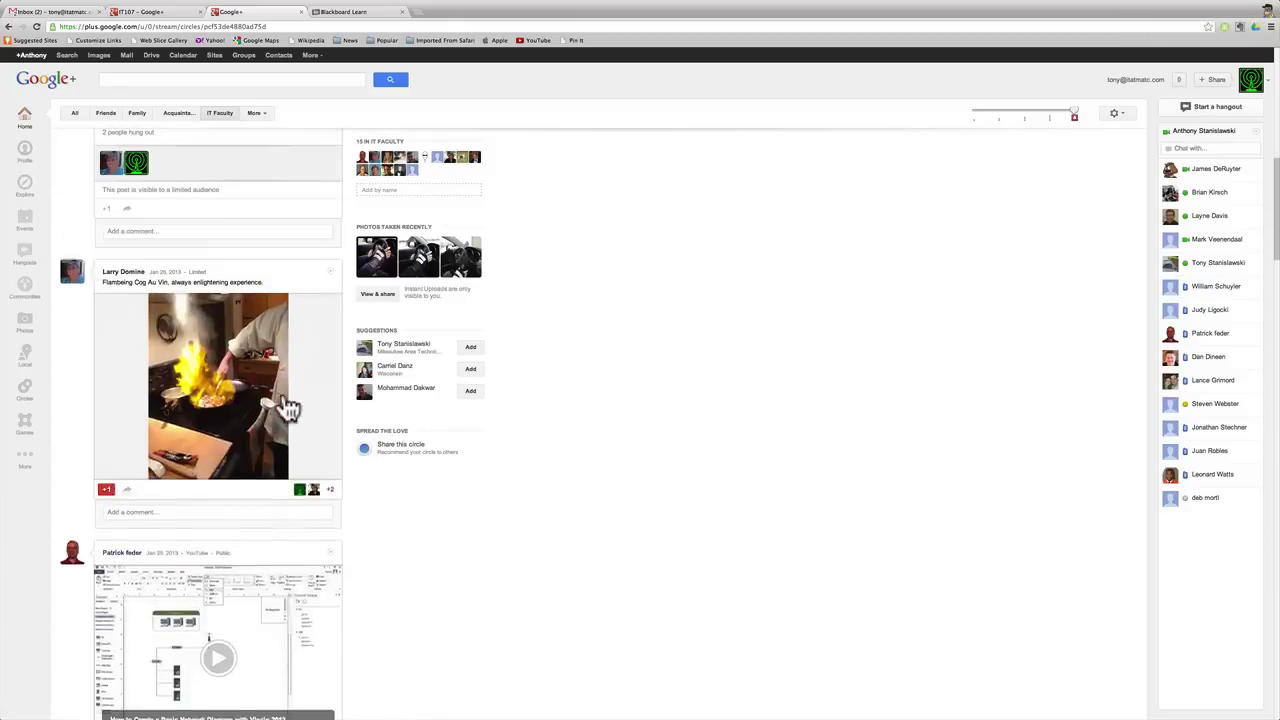
pyautogui.scroll(5, 282, 400)
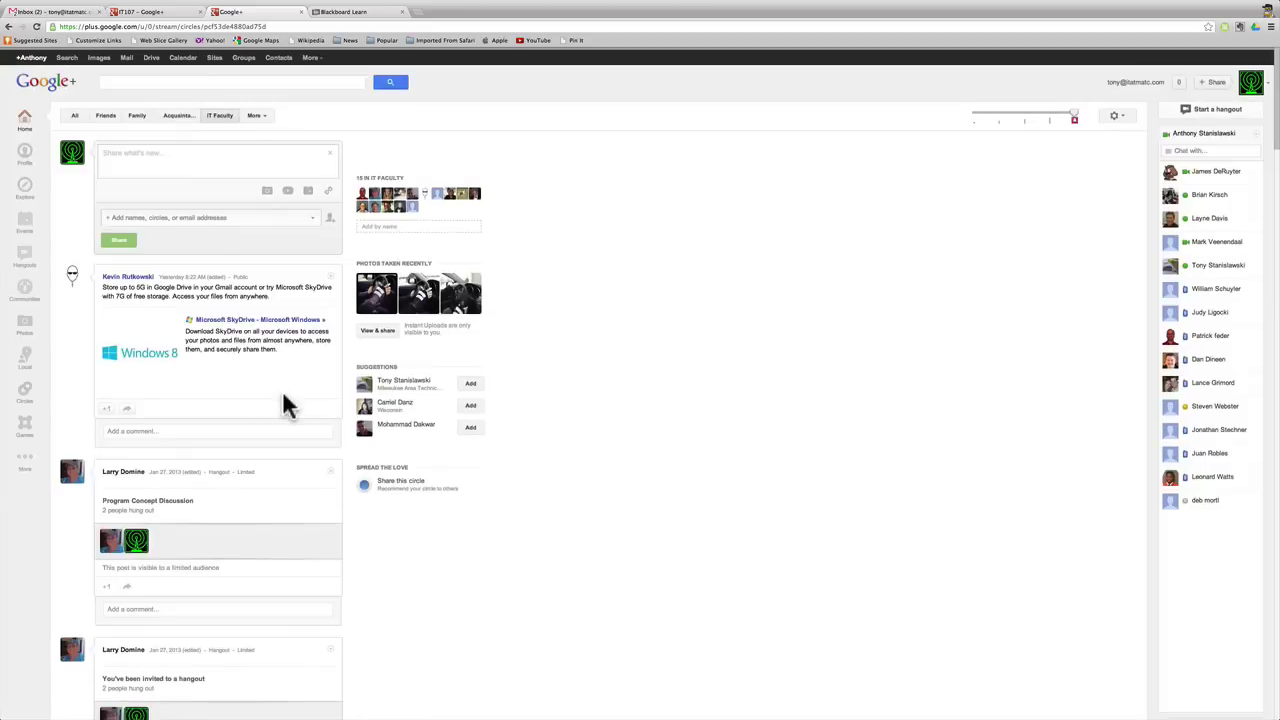
pyautogui.click(262, 112)
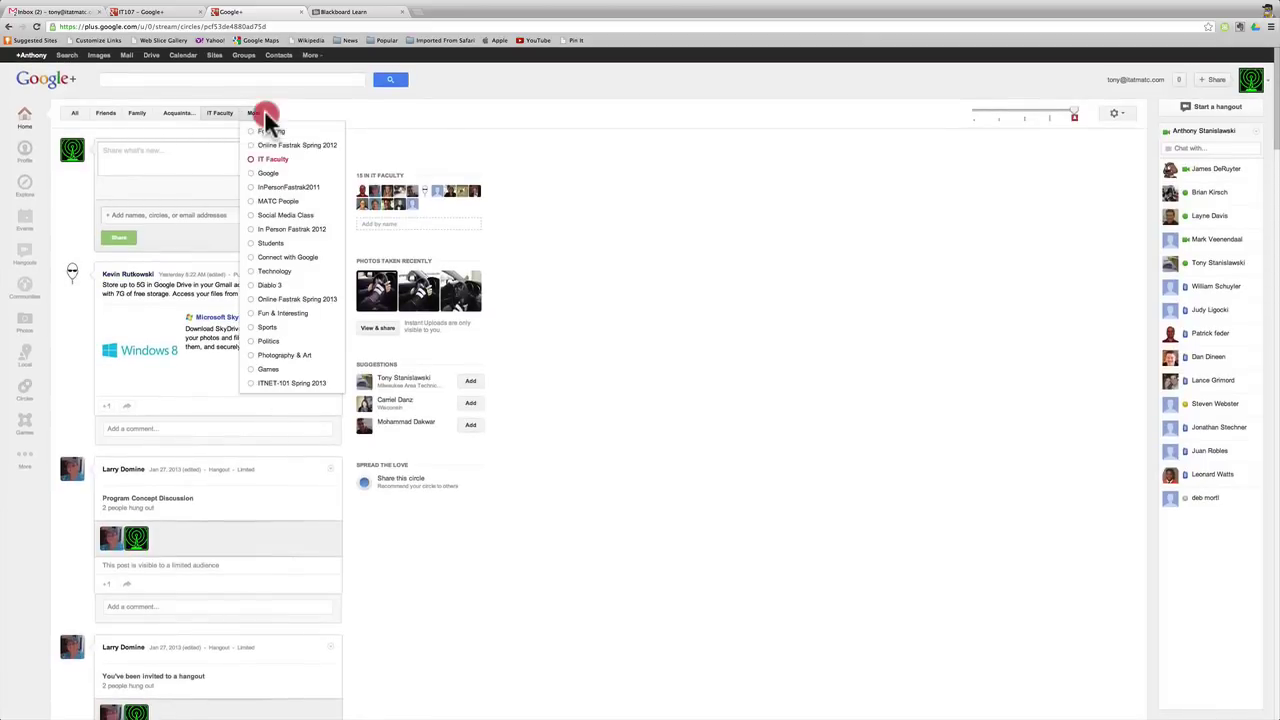
# Step: Browse the Students circle's posts, then switch to the Online Fastrak Spring 2013 stream
pyautogui.click(290, 246)
pyautogui.scroll(-5, 272, 363)
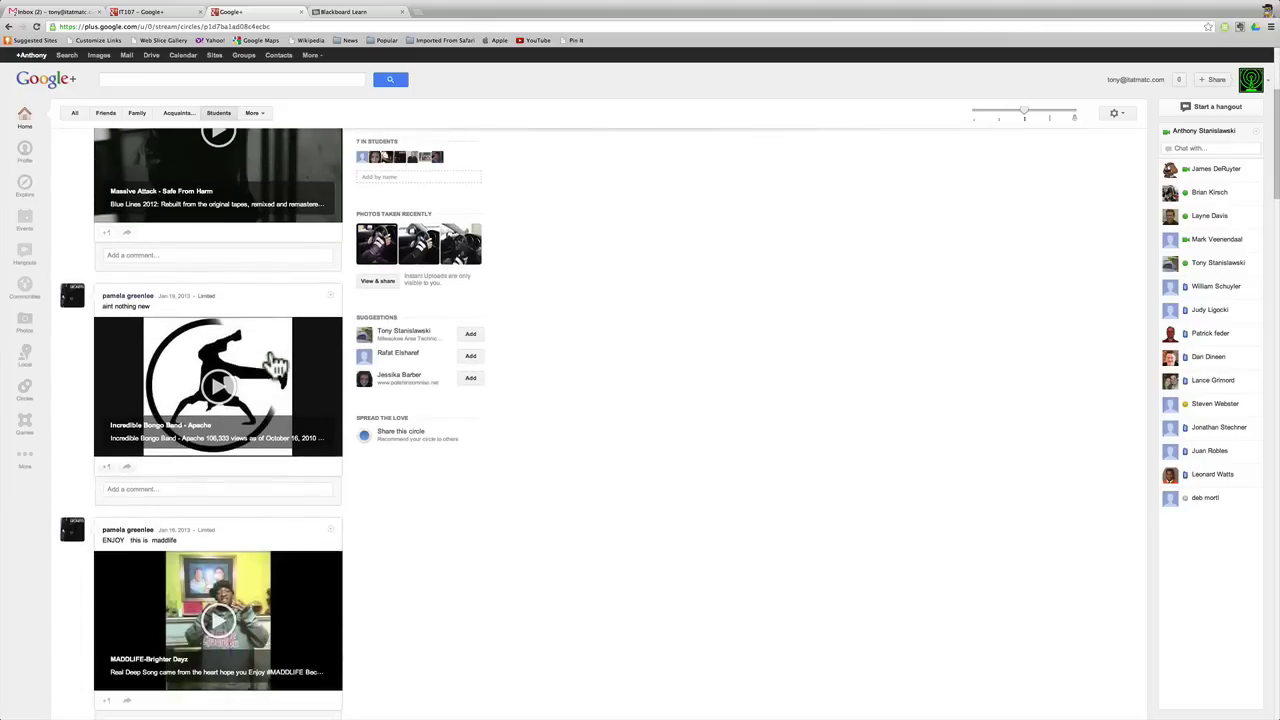
pyautogui.scroll(-10, 275, 365)
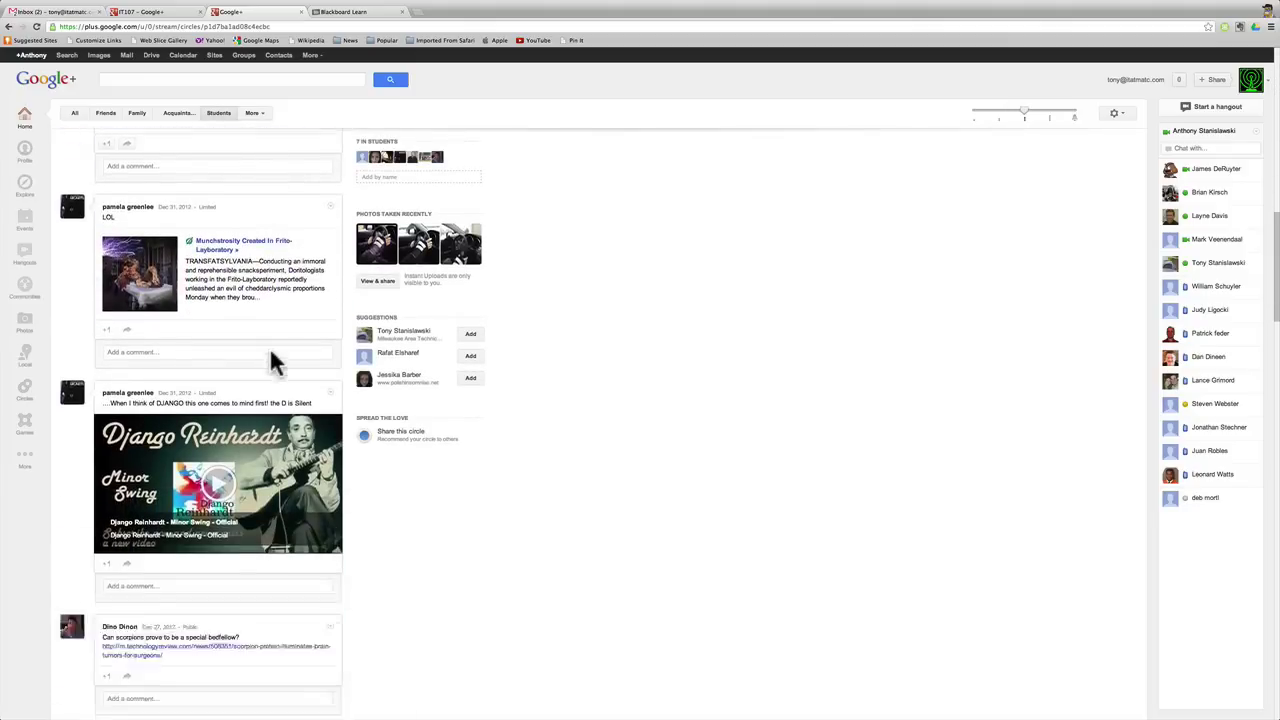
pyautogui.scroll(-5, 275, 365)
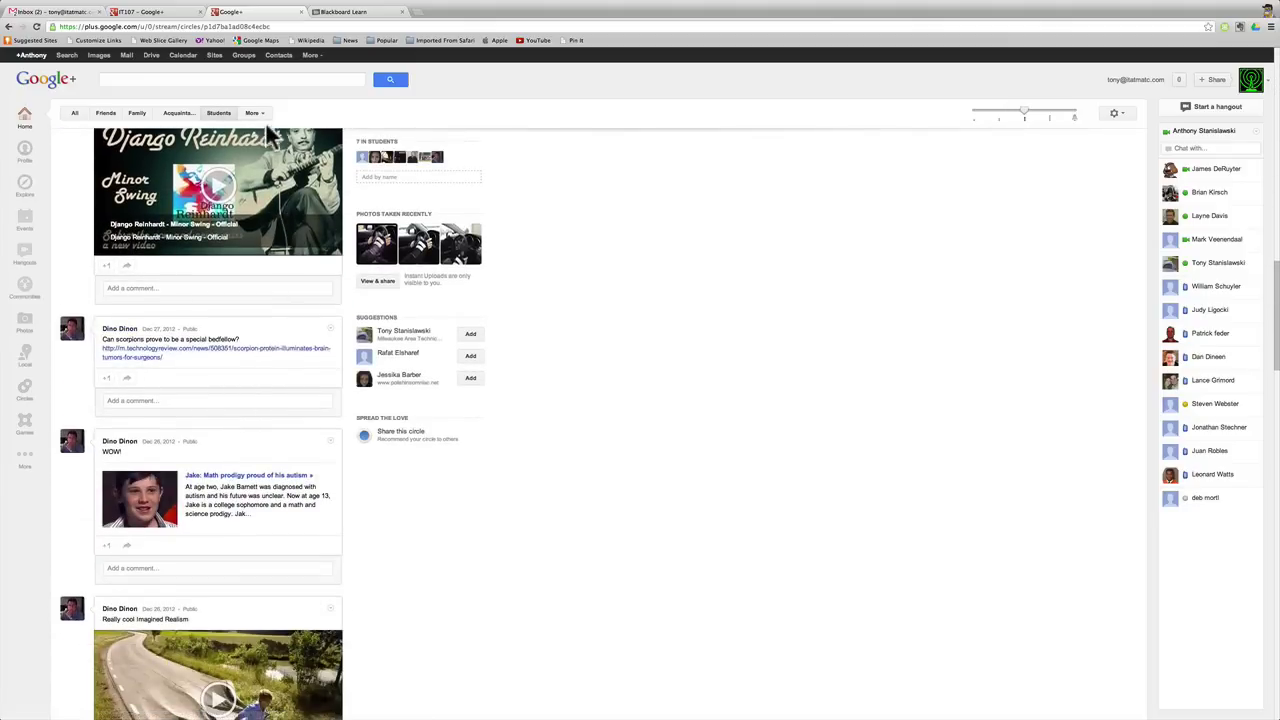
pyautogui.click(263, 115)
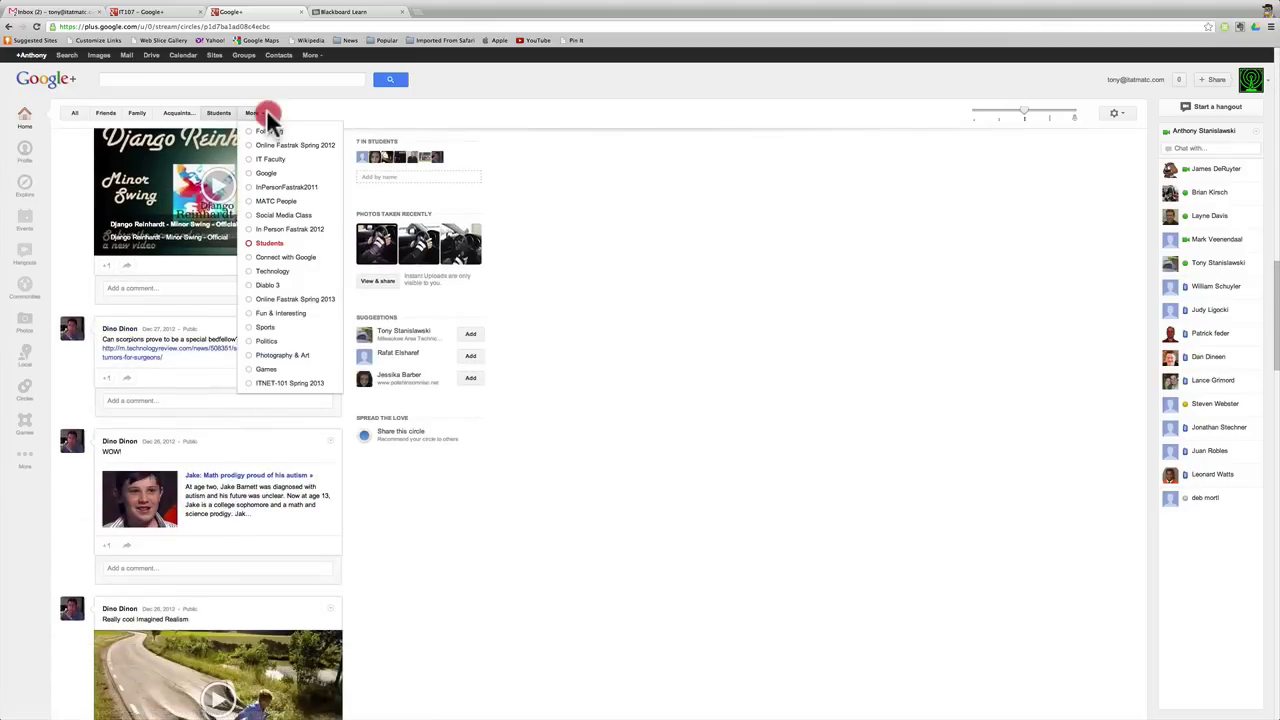
pyautogui.click(292, 300)
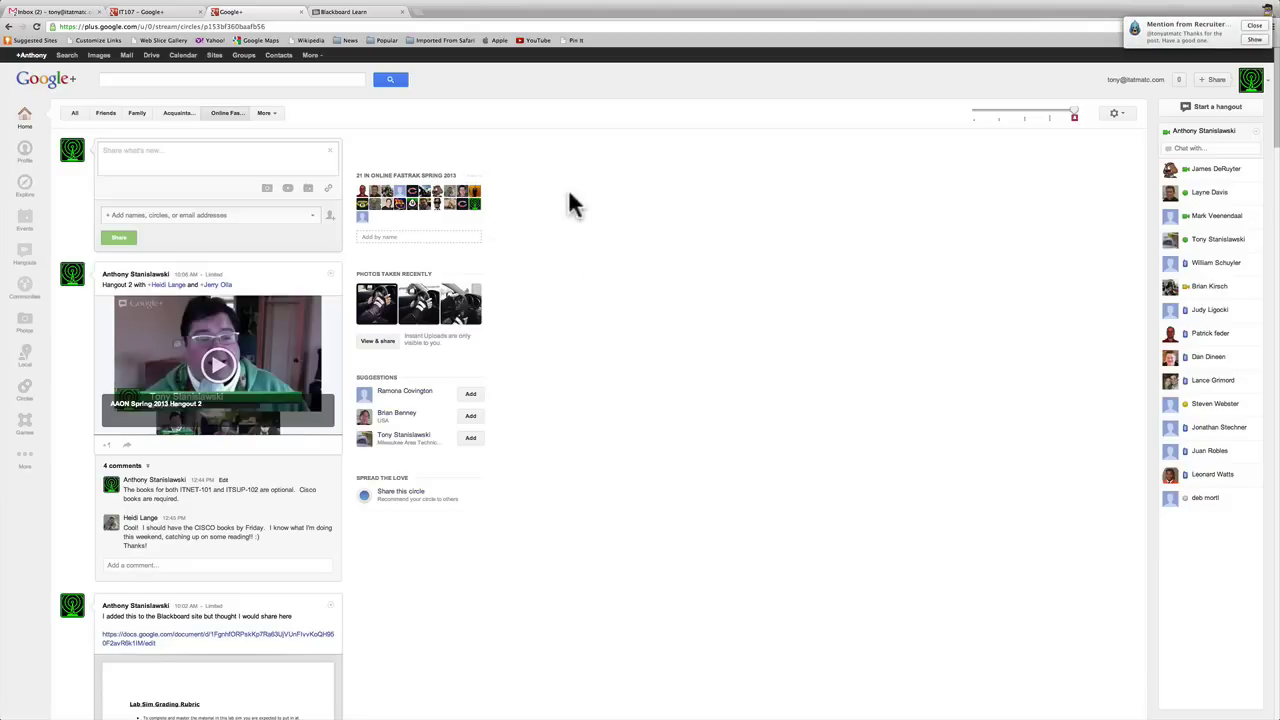
# Step: Reselect the Online Fastrak Spring 2013 stream and close both mention notification popups
pyautogui.click(268, 113)
pyautogui.click(310, 300)
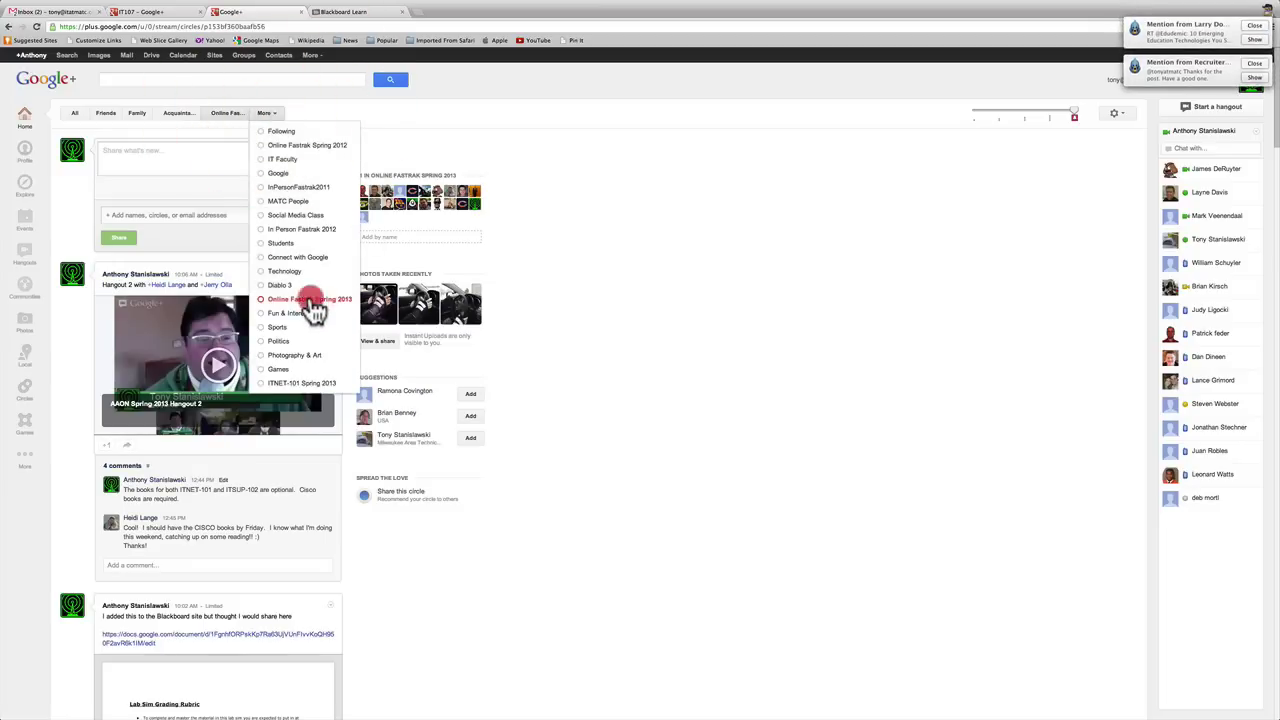
pyautogui.scroll(-3, 245, 365)
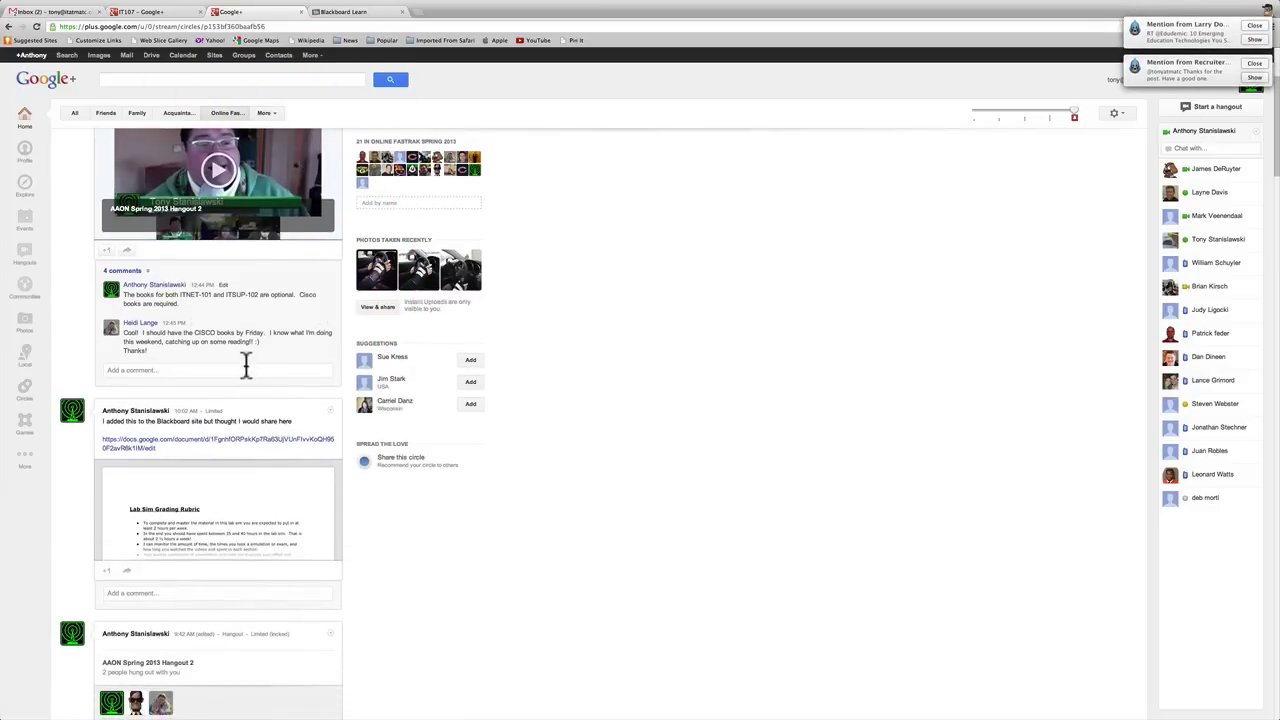
pyautogui.scroll(3, 245, 365)
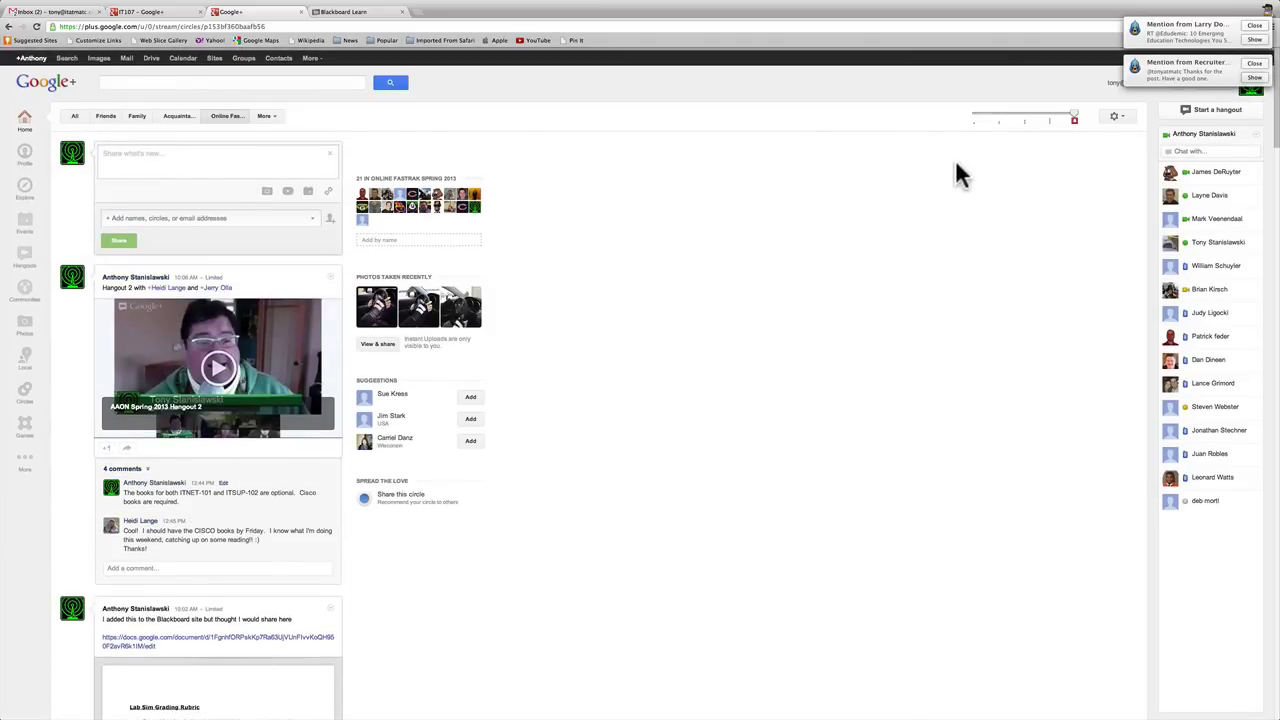
pyautogui.click(1253, 68)
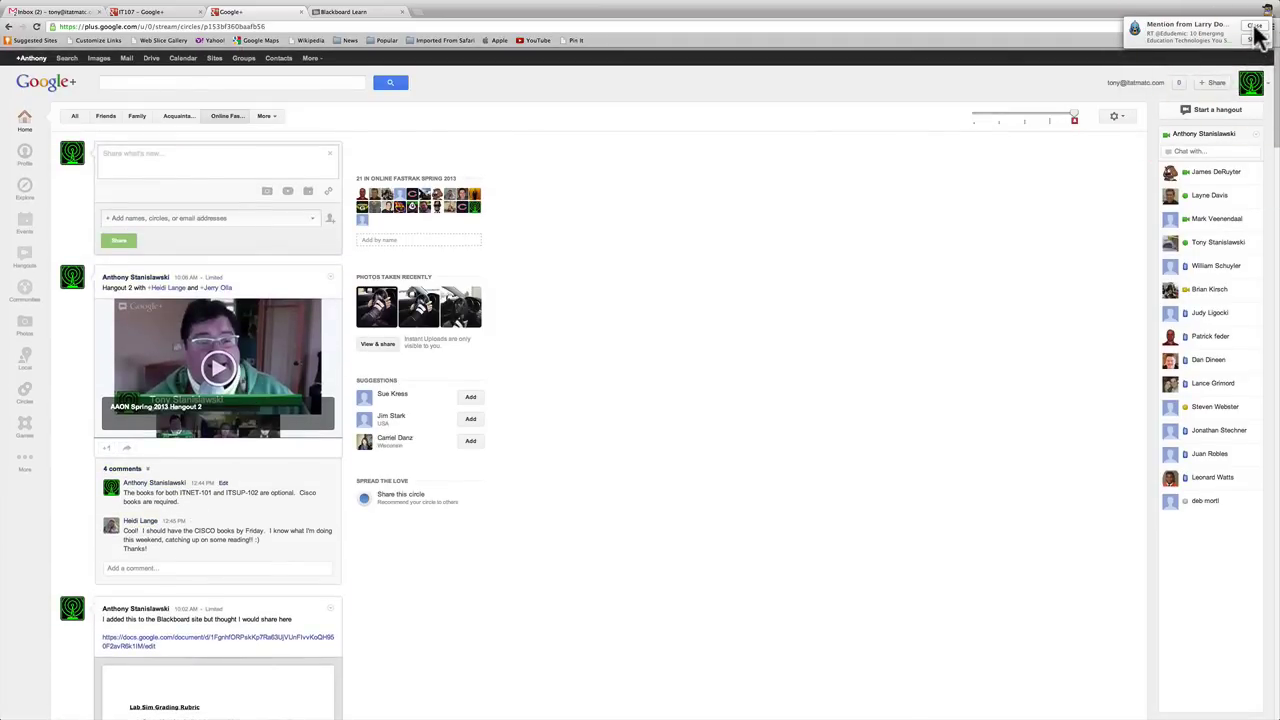
pyautogui.click(1254, 25)
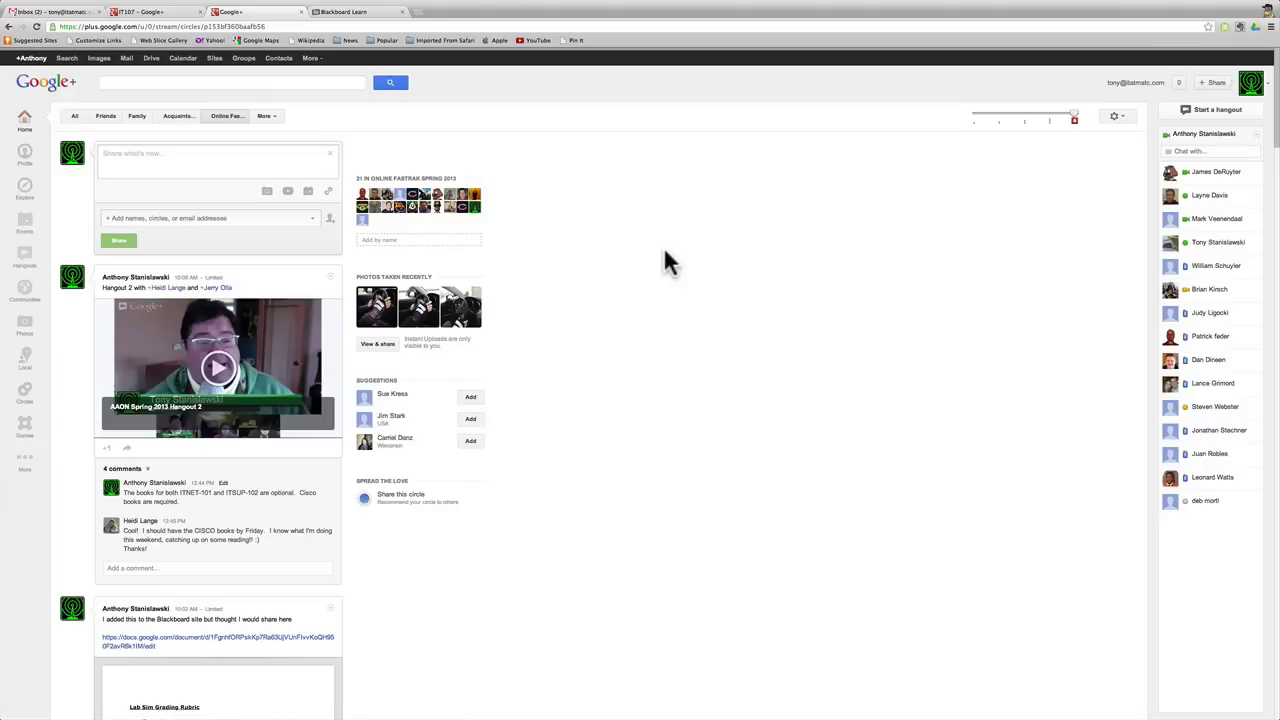
# Step: Move the Online Fastrak Spring 2013 volume slider to its rightmost notch to get notified of every new post
pyautogui.moveTo(996, 121); pyautogui.dragTo(1030, 120)
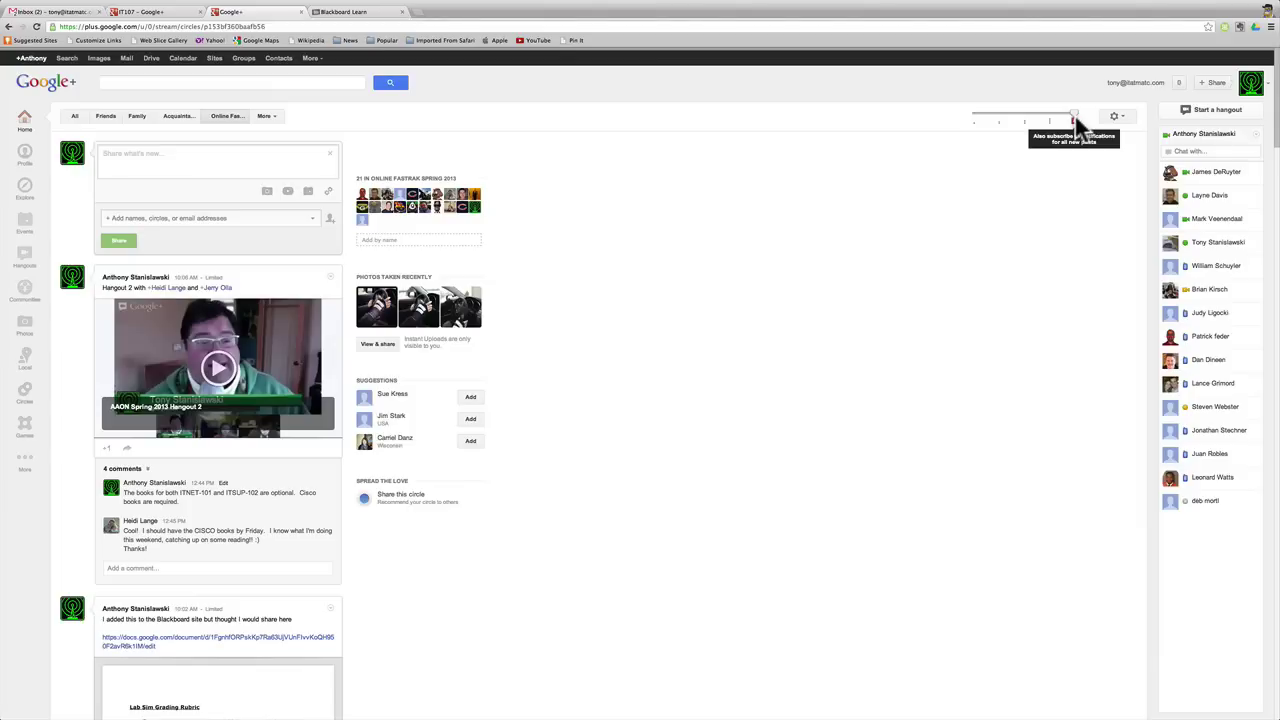
pyautogui.click(1073, 120)
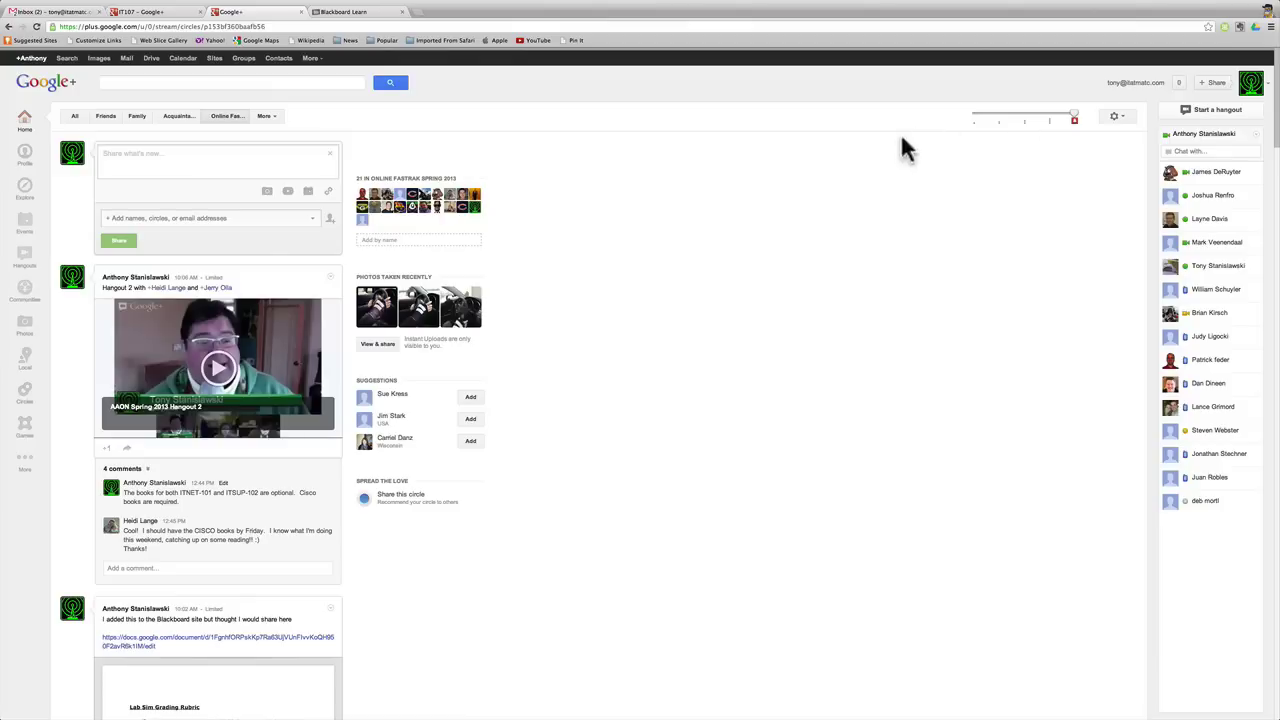
# Step: View the IT Faculty, Technology and Sports circle streams from the More circles list, ending on Sports
pyautogui.click(266, 115)
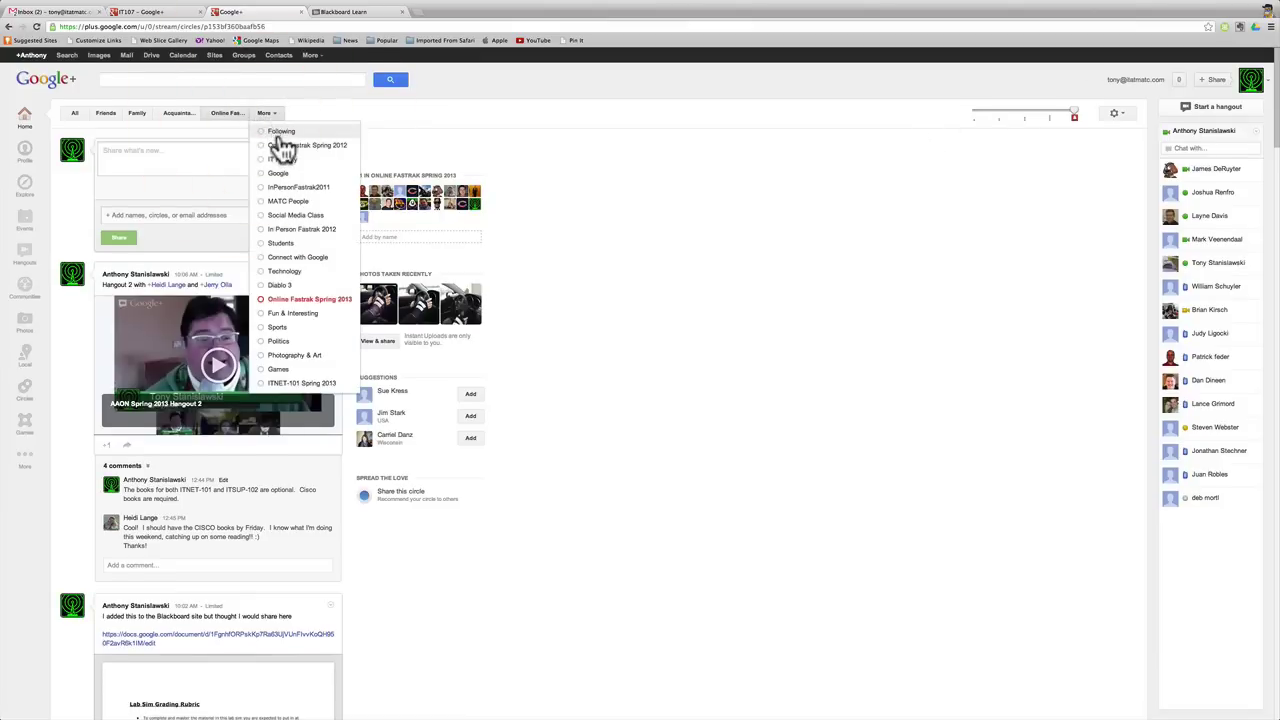
pyautogui.click(284, 160)
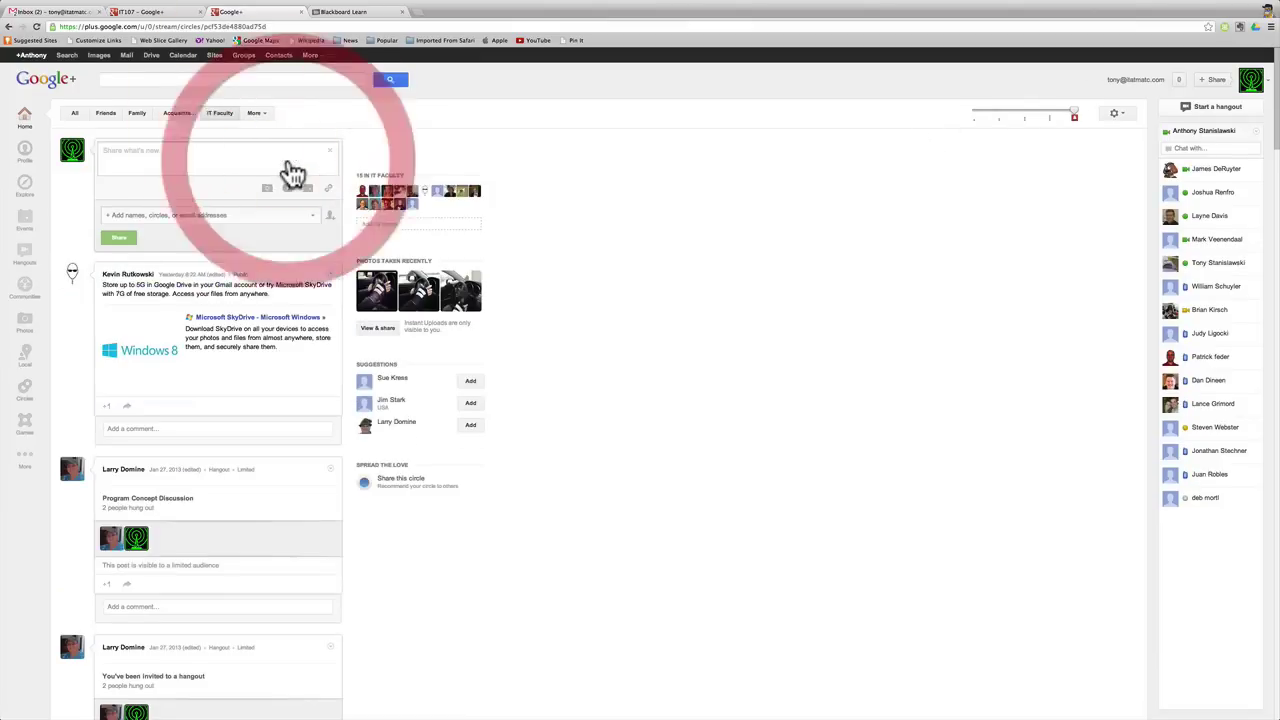
pyautogui.click(266, 114)
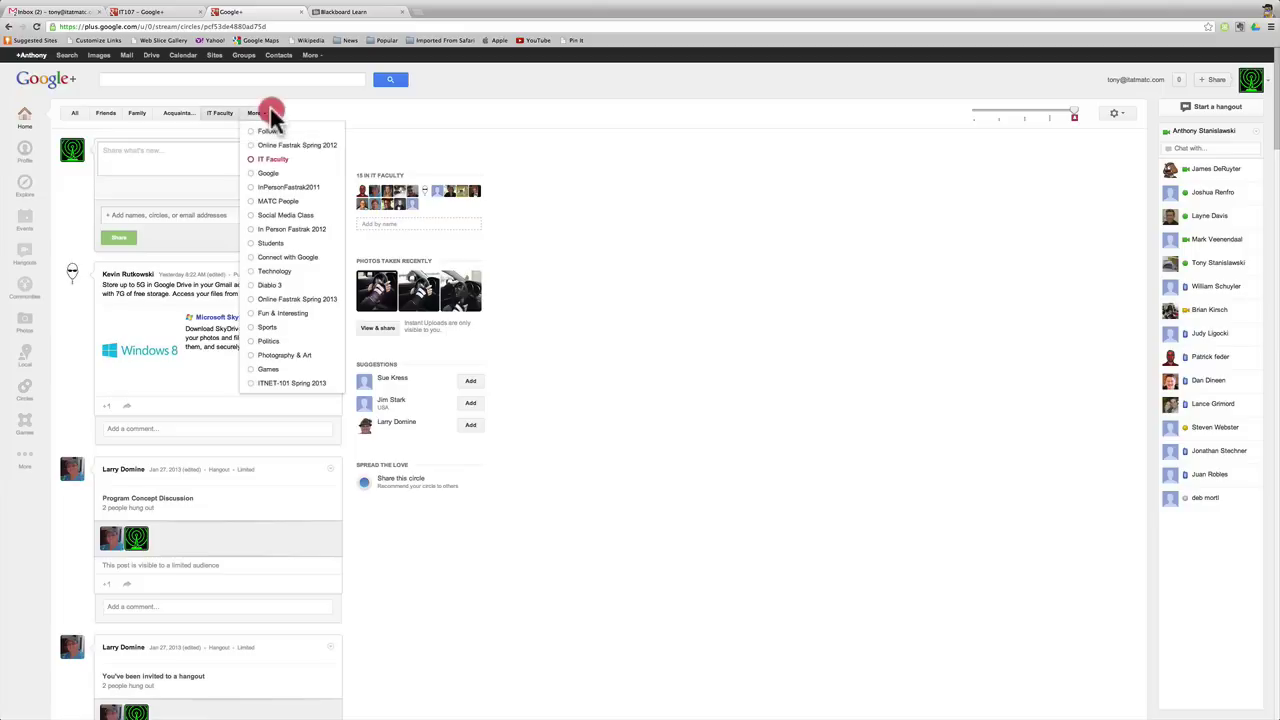
pyautogui.click(309, 279)
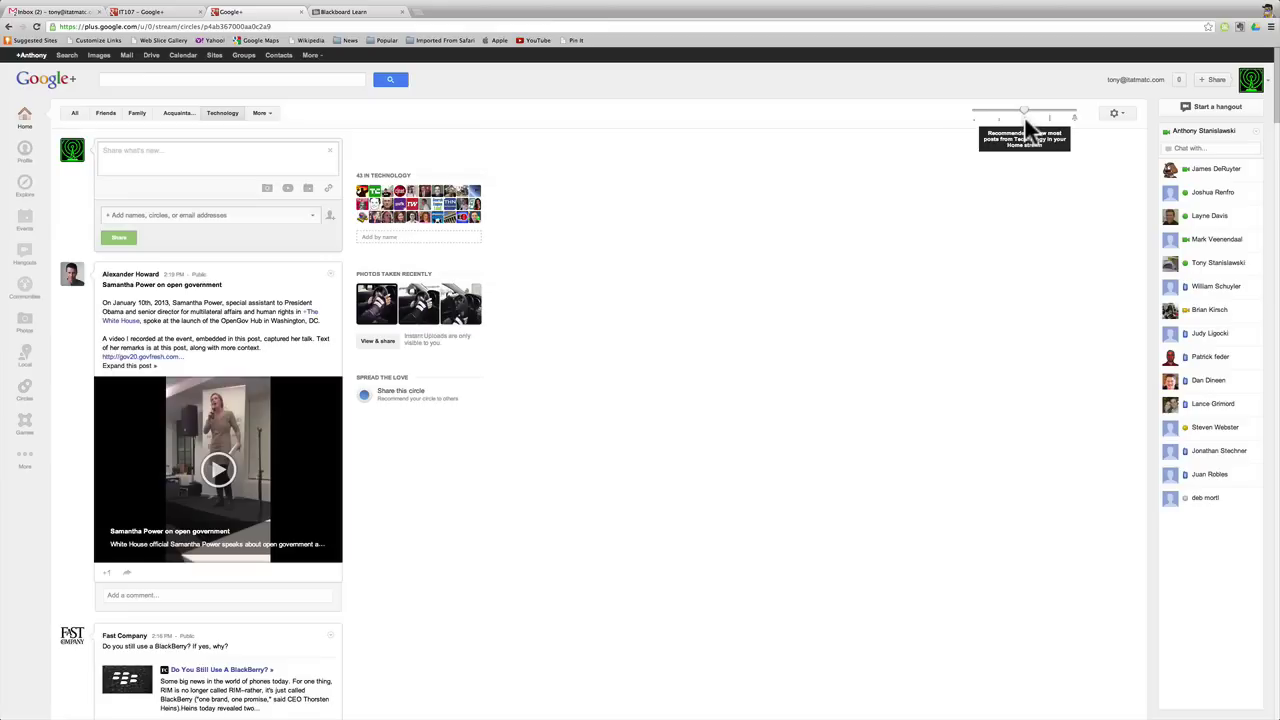
pyautogui.click(269, 112)
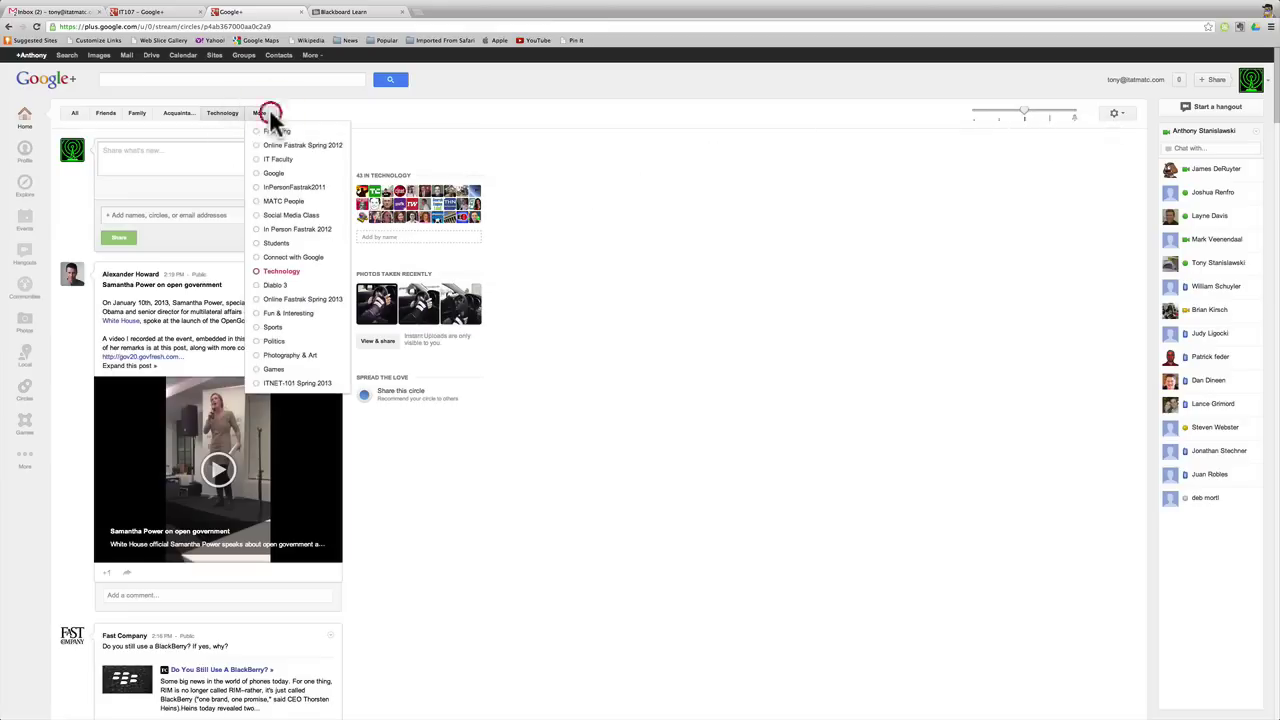
pyautogui.click(296, 330)
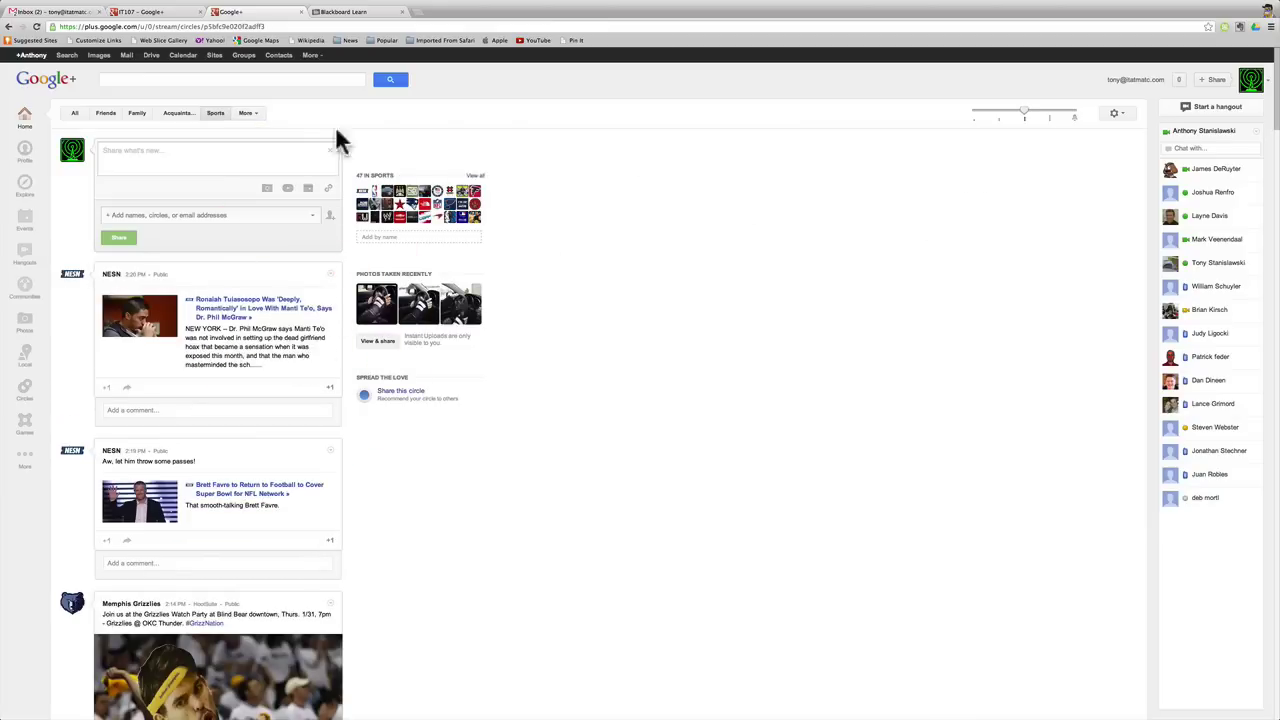
pyautogui.click(255, 112)
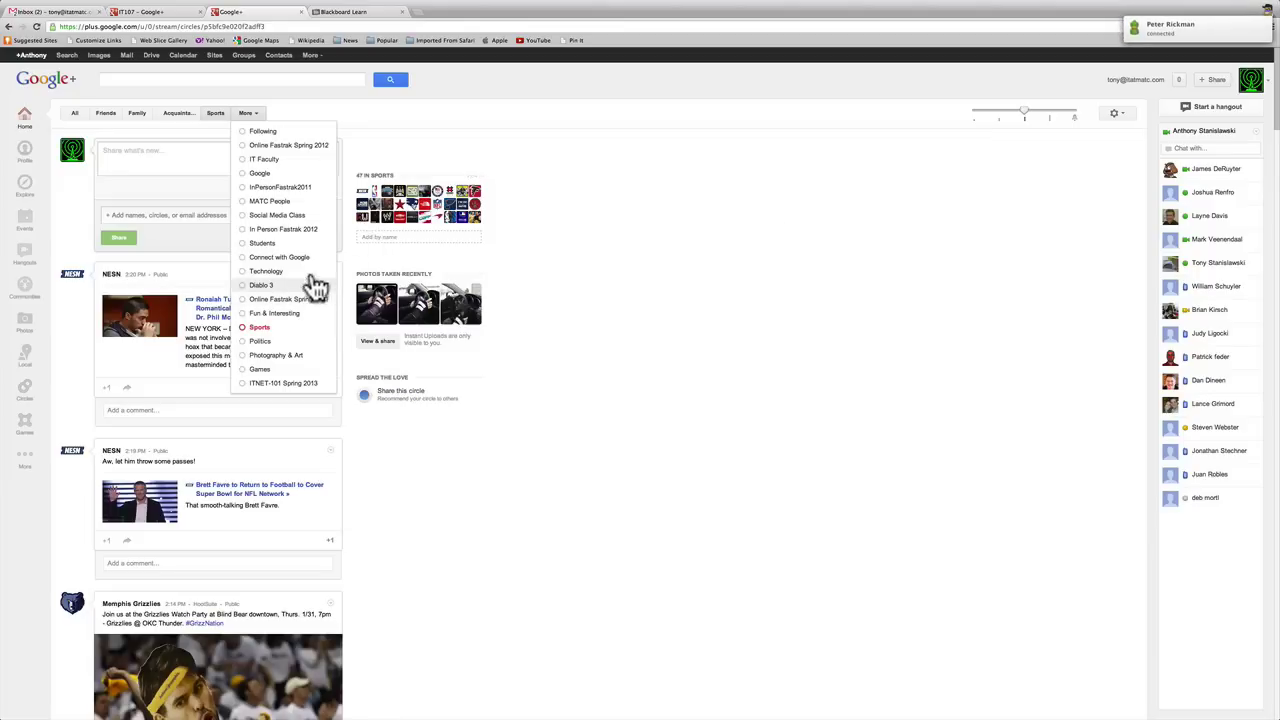
# Step: Pick Online Fastrak Spring 2012 from the More circles list to view its stream
pyautogui.click(314, 147)
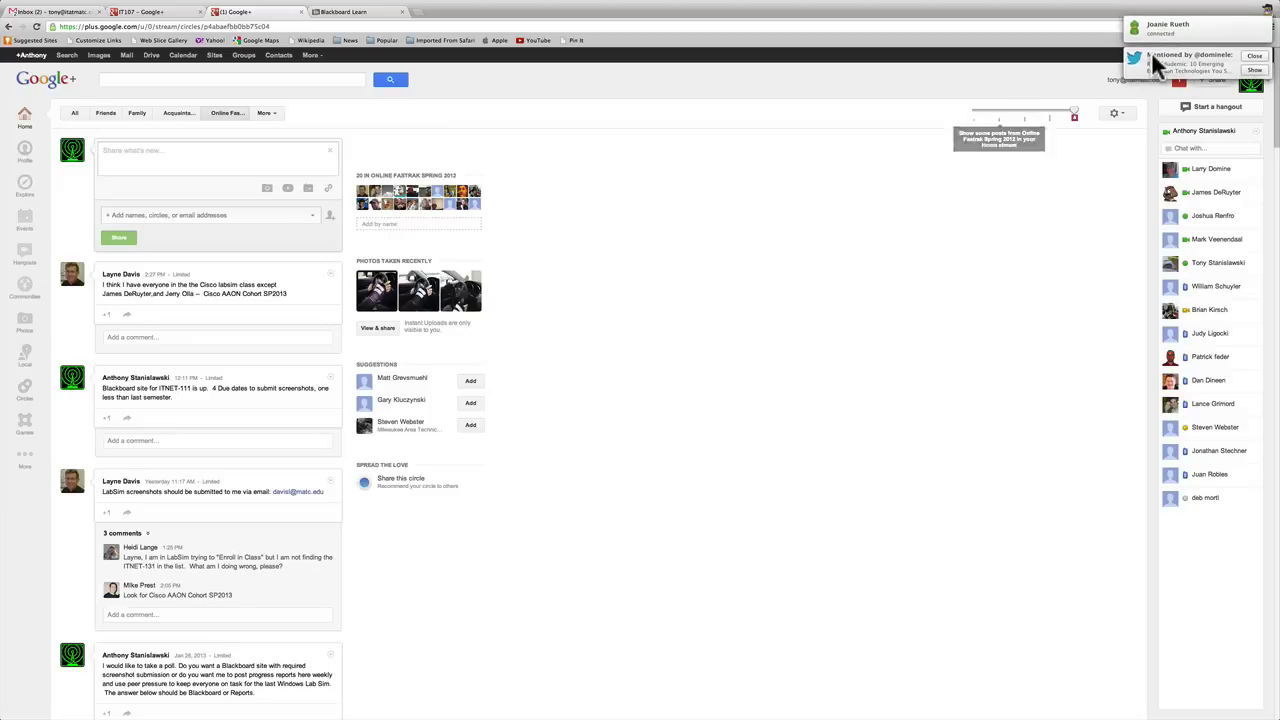
# Step: Open the ScreenFlow menu-bar menu showing the recording time and Stop Record
pyautogui.moveTo(1030, 8)
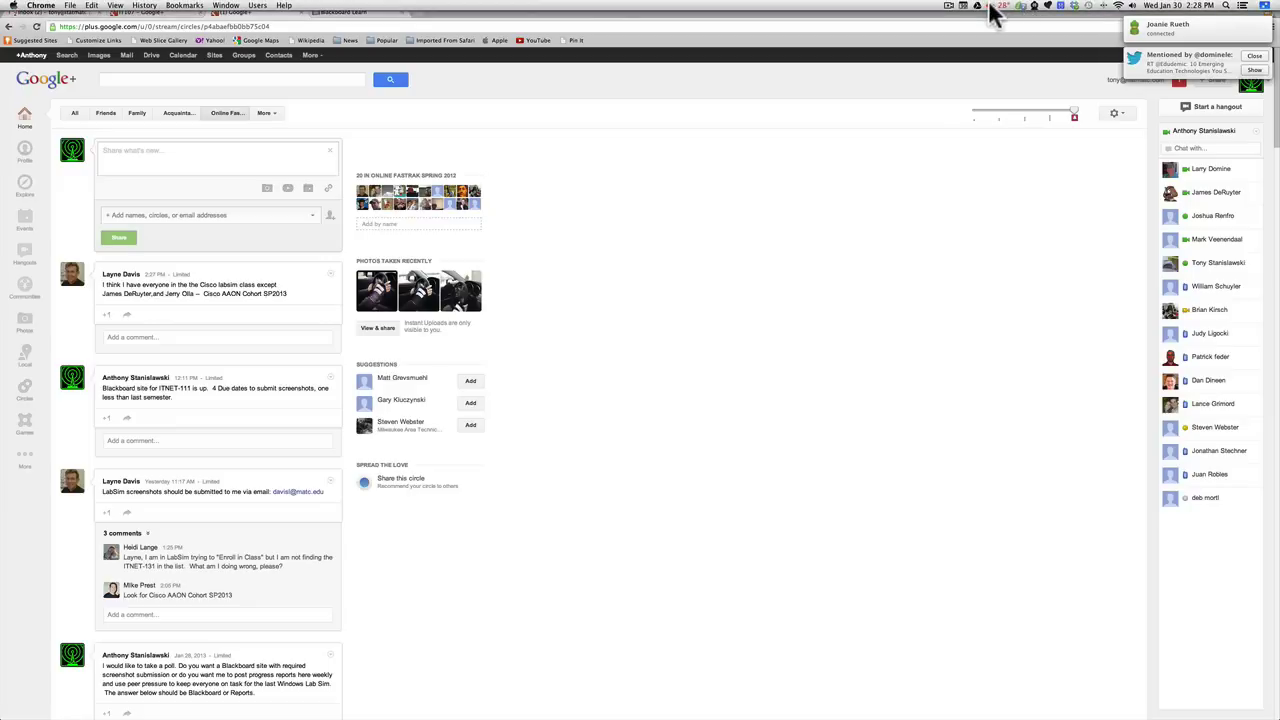
pyautogui.click(948, 6)
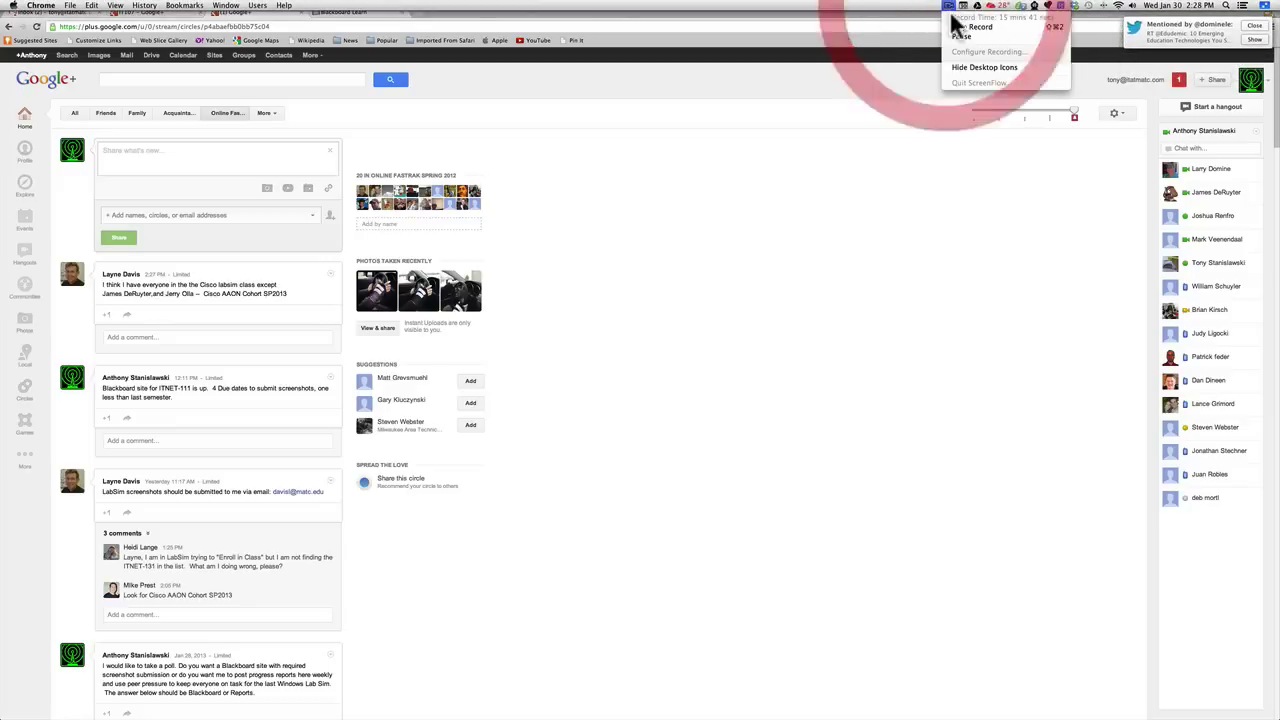